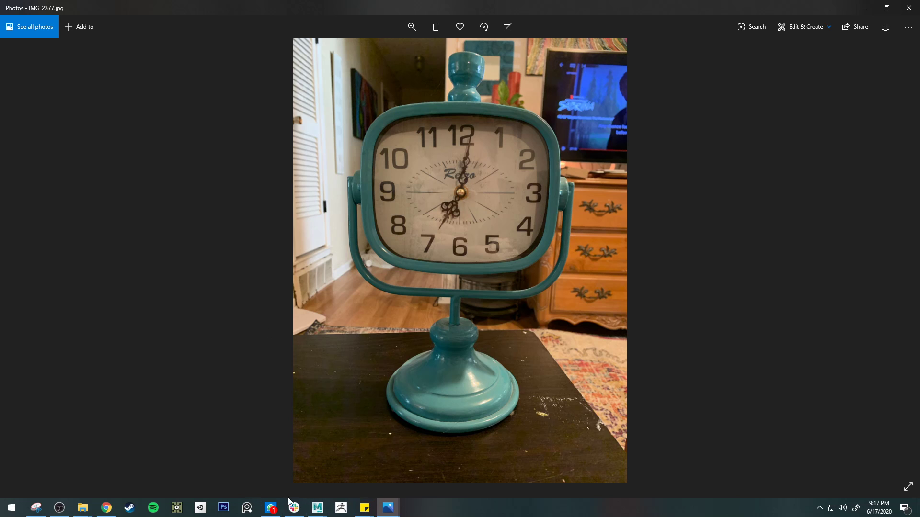
- Switch from the clock photo to Autodesk Maya and show the front view enlarged to fill the viewport
{"action": "mouse_move", "coordinate": [322, 511]}
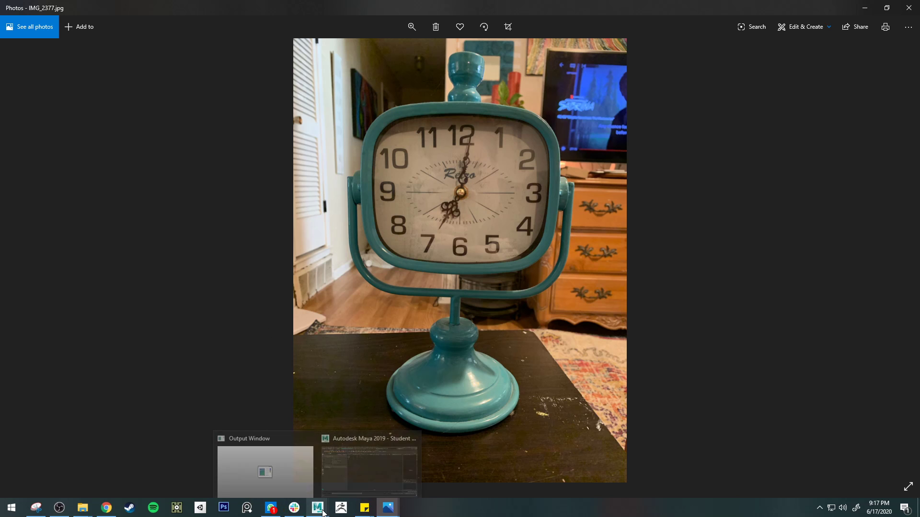
{"action": "left_click", "coordinate": [378, 478]}
{"action": "left_click", "coordinate": [11, 17]}
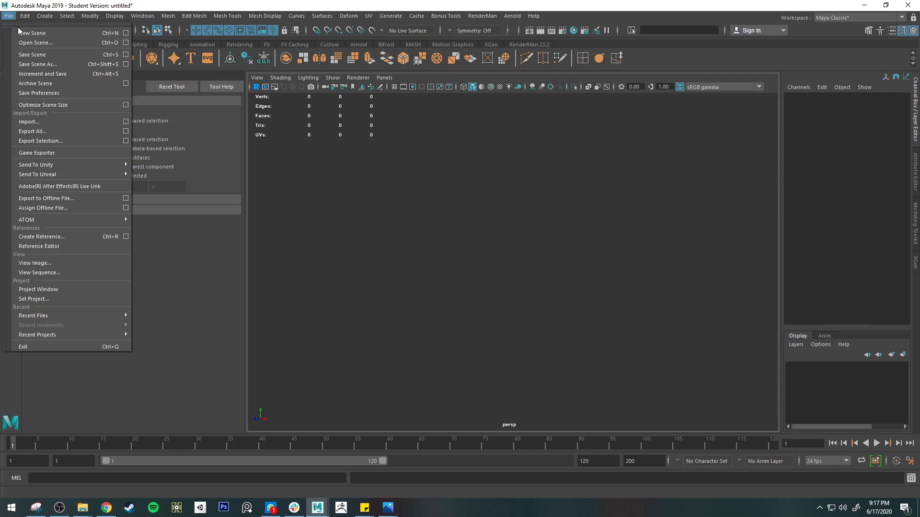
{"action": "left_click", "coordinate": [350, 173]}
{"action": "left_click", "coordinate": [256, 78]}
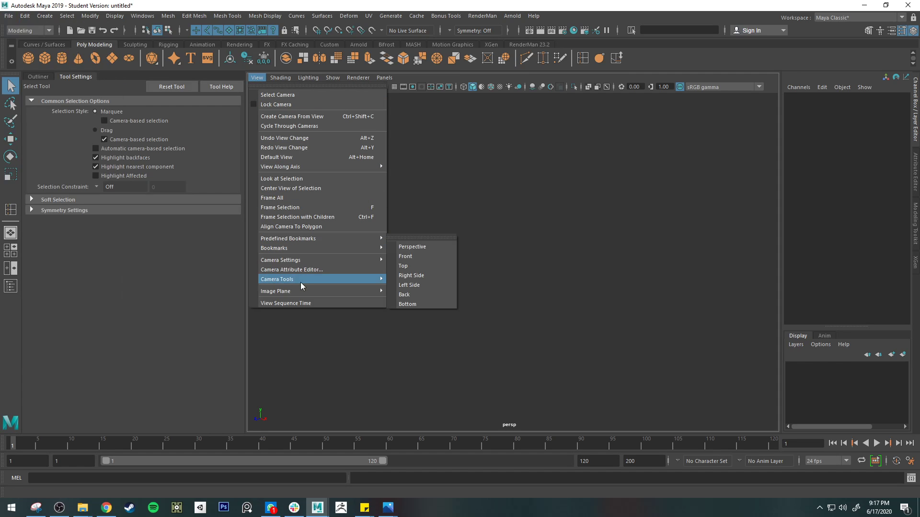
{"action": "left_click", "coordinate": [306, 379]}
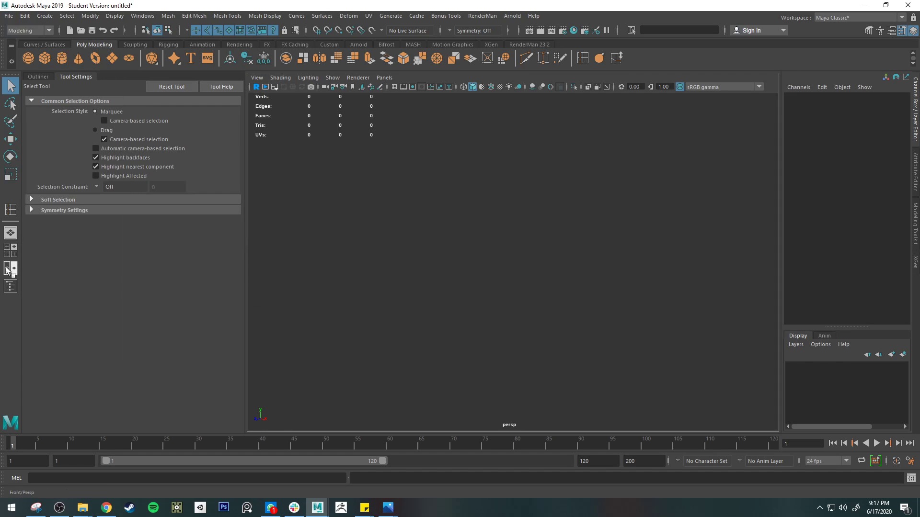
{"action": "left_click", "coordinate": [11, 250]}
{"action": "key", "text": "space"}
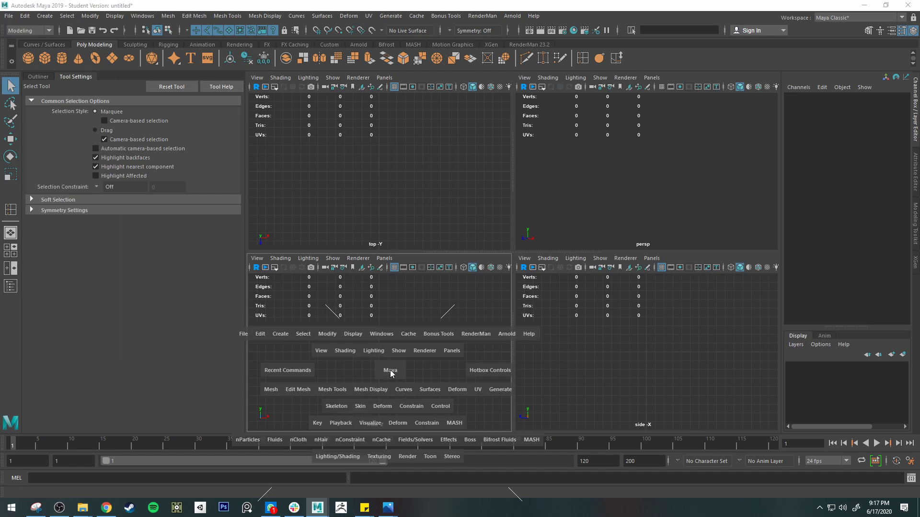
- Import IMG_23771.jpg from the Downloads folder as an image plane in the front view
{"action": "left_click", "coordinate": [257, 77]}
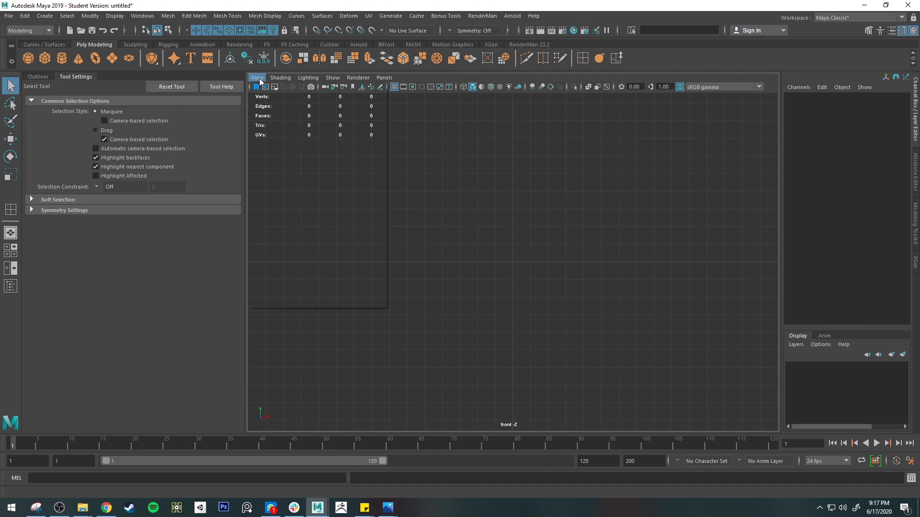
{"action": "mouse_move", "coordinate": [335, 291]}
{"action": "left_click", "coordinate": [421, 300]}
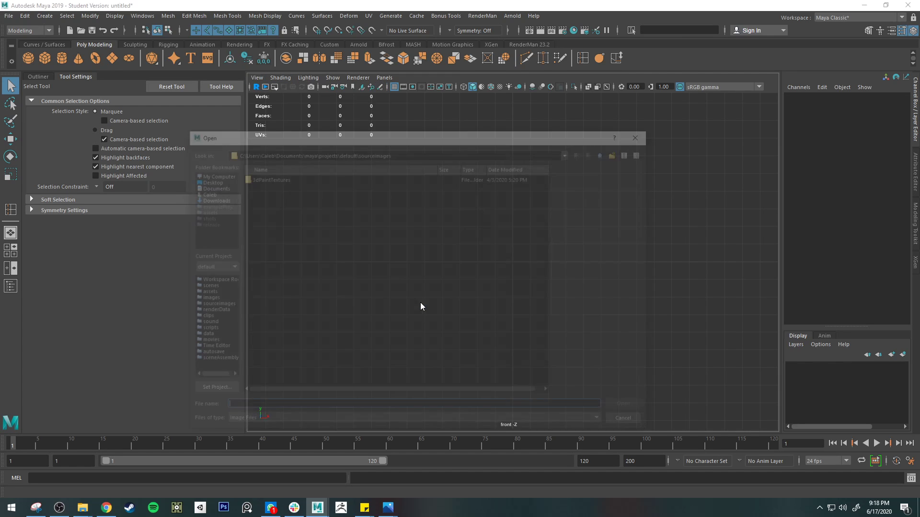
{"action": "left_click", "coordinate": [210, 199]}
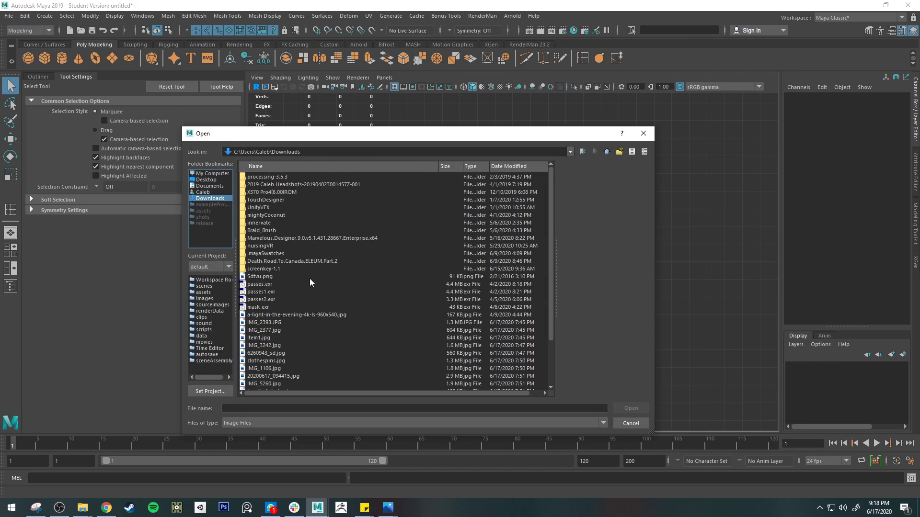
{"action": "scroll", "coordinate": [294, 332], "scroll_direction": "down", "scroll_amount": 3}
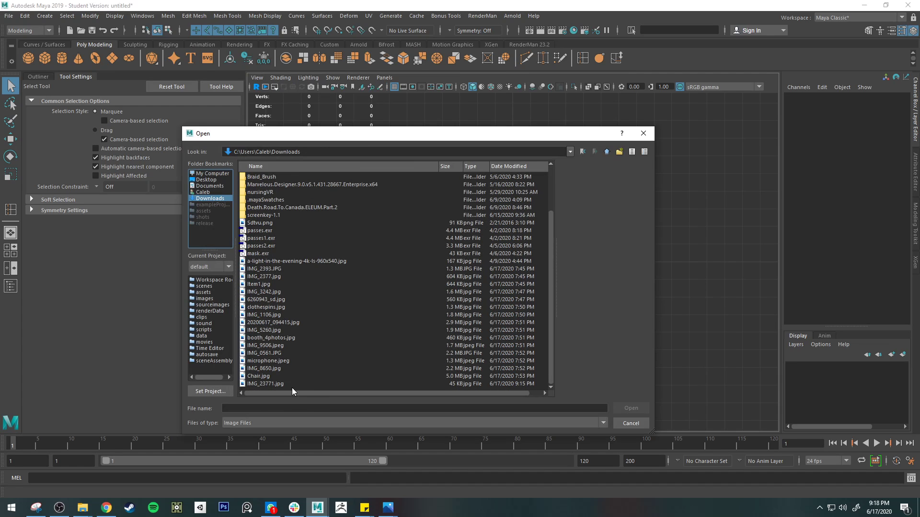
{"action": "left_click", "coordinate": [291, 385]}
{"action": "left_click", "coordinate": [309, 361]}
{"action": "left_click", "coordinate": [309, 384]}
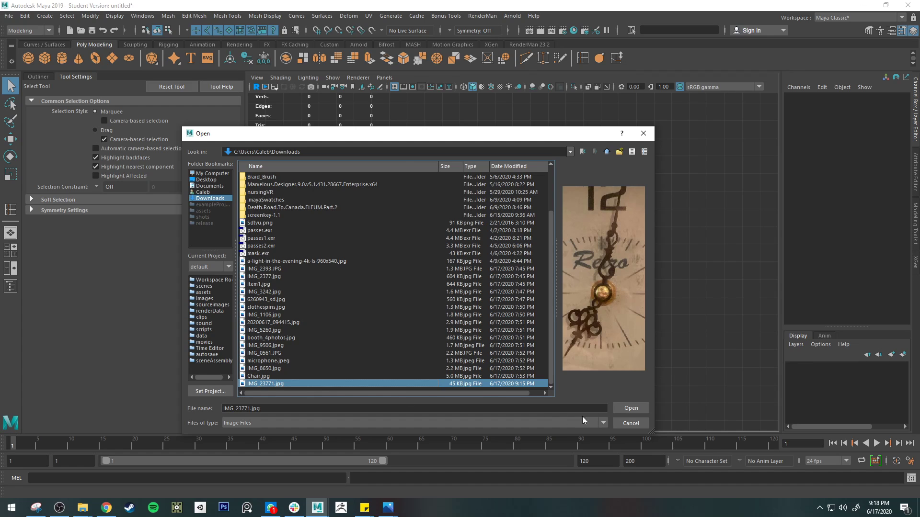
{"action": "left_click", "coordinate": [632, 408]}
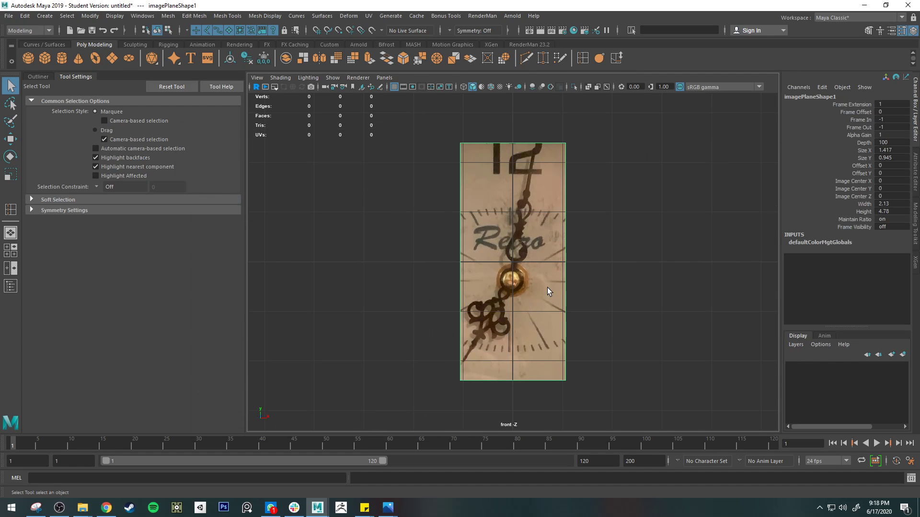
- Rotate the image plane to about -149.5 in Z so the ornate clock hand points up, and shift it to X 0.164
{"action": "left_click", "coordinate": [545, 286]}
{"action": "key", "text": "e"}
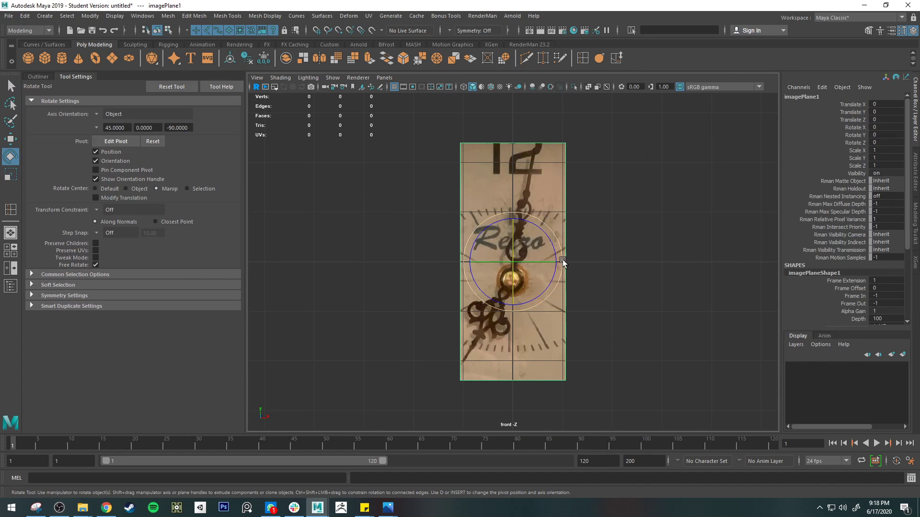
{"action": "left_click_drag", "start_coordinate": [547, 238], "coordinate": [470, 378]}
{"action": "key", "text": "w"}
{"action": "left_click_drag", "start_coordinate": [522, 264], "coordinate": [480, 259]}
{"action": "left_click_drag", "start_coordinate": [553, 260], "coordinate": [561, 259]}
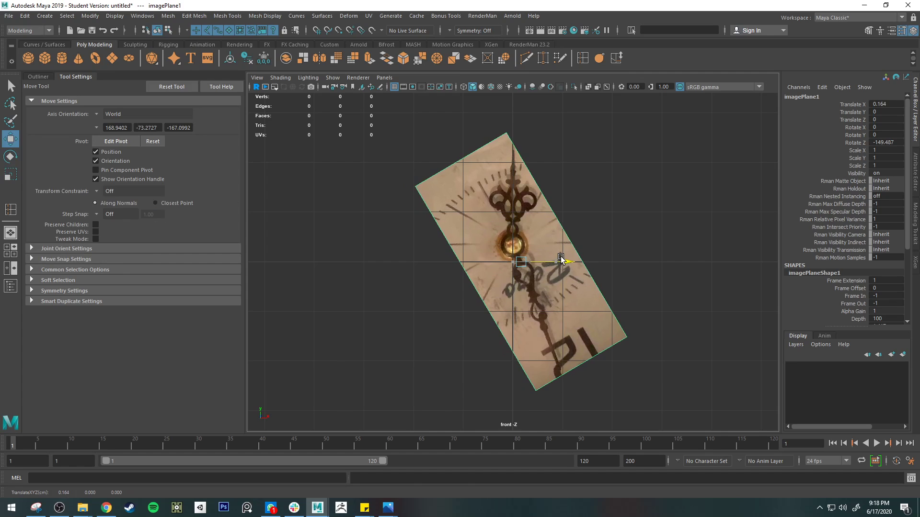
- Place the image plane's pivot on the clock's brass centre and scale the plane uniformly to 3.19
{"action": "key", "text": "r"}
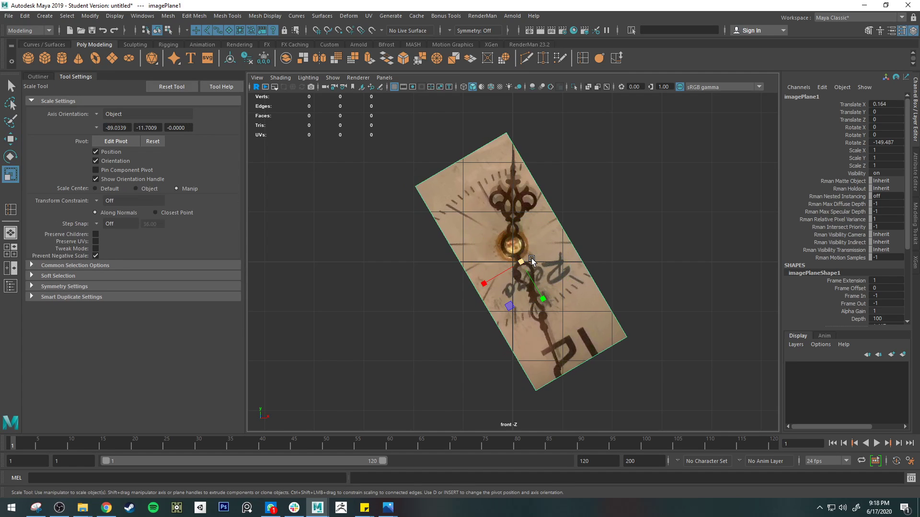
{"action": "key", "text": "d"}
{"action": "left_click_drag", "start_coordinate": [521, 262], "coordinate": [715, 276]}
{"action": "key", "text": "d"}
{"action": "left_click_drag", "start_coordinate": [514, 243], "coordinate": [671, 272]}
{"action": "right_click_drag", "start_coordinate": [671, 271], "coordinate": [584, 225], "text": "alt"}
{"action": "middle_click_drag", "start_coordinate": [578, 222], "coordinate": [582, 257], "text": "alt"}
- Fine-tune the image plane's rotation to about -148.26 in Z with the ornate hand centred on the vertical axis, and deselect it
{"action": "key", "text": "w"}
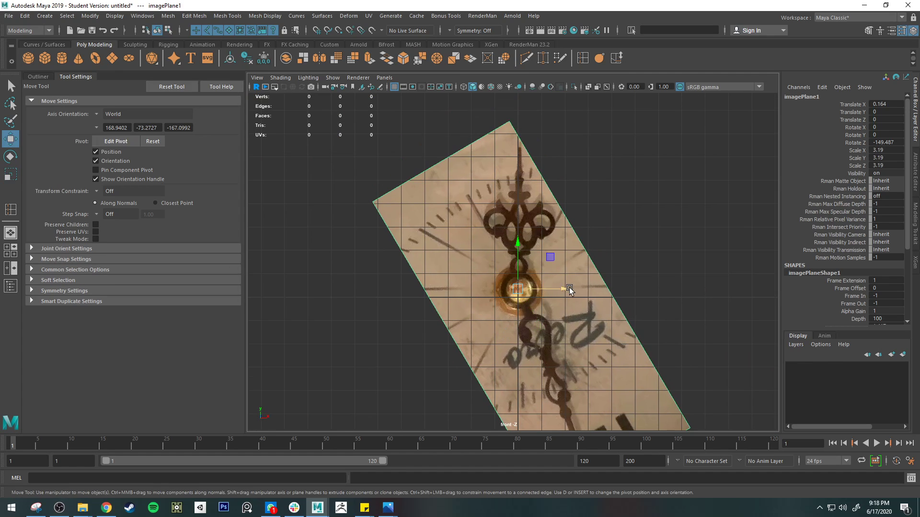
{"action": "left_click_drag", "start_coordinate": [570, 290], "coordinate": [567, 290]}
{"action": "key", "text": "e"}
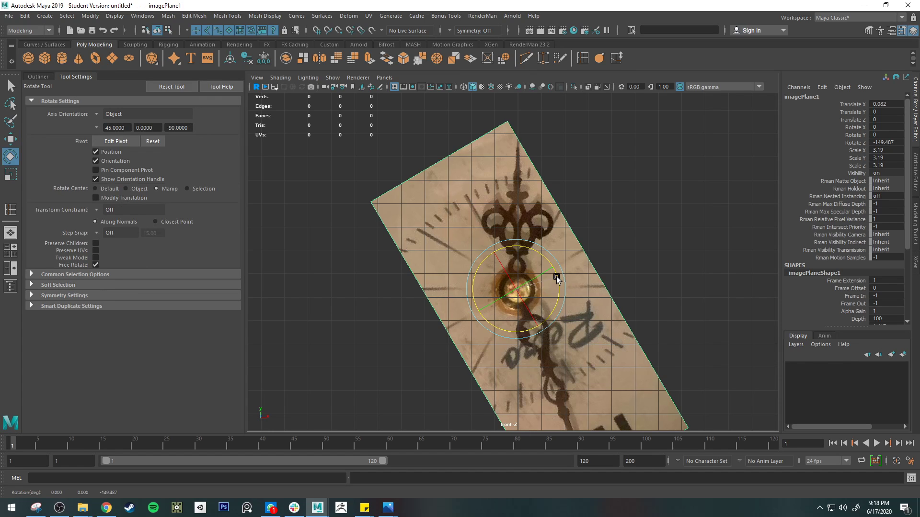
{"action": "left_click_drag", "start_coordinate": [555, 277], "coordinate": [564, 288]}
{"action": "key", "text": "w"}
{"action": "key", "text": "q"}
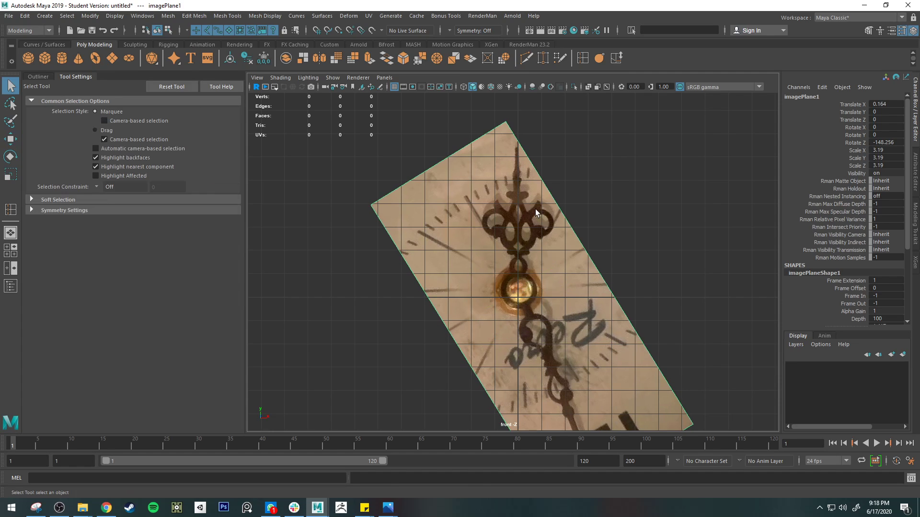
{"action": "scroll", "coordinate": [599, 206], "scroll_direction": "up", "scroll_amount": 2}
{"action": "left_click", "coordinate": [631, 206]}
{"action": "middle_click_drag", "start_coordinate": [627, 217], "coordinate": [570, 246], "text": "alt"}
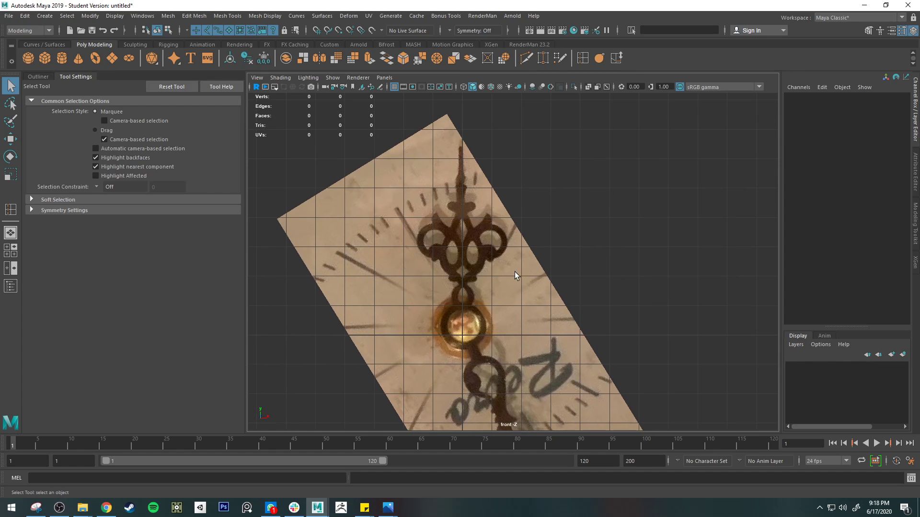
- Create a polygon plane, rotate it 90 degrees in X and raise it to about Y 3.31 over the hand's ornament
{"action": "left_click", "coordinate": [515, 271]}
{"action": "left_click", "coordinate": [308, 124]}
{"action": "left_click", "coordinate": [110, 57]}
{"action": "key", "text": "e"}
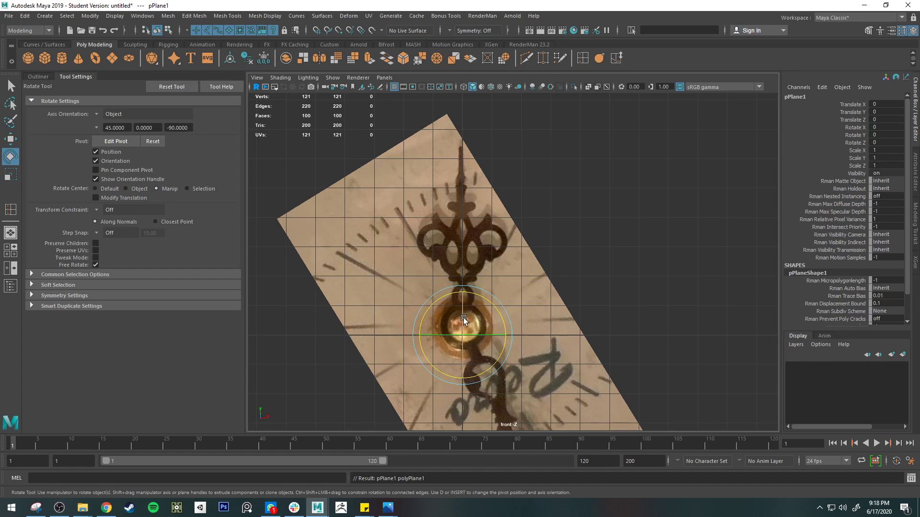
{"action": "left_click_drag", "start_coordinate": [464, 312], "coordinate": [472, 376]}
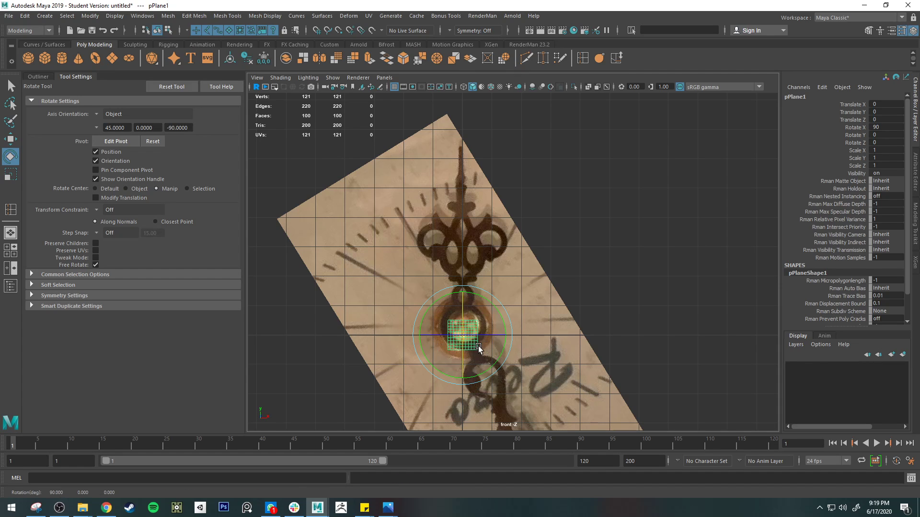
{"action": "key", "text": "w"}
{"action": "left_click_drag", "start_coordinate": [462, 293], "coordinate": [462, 194]}
{"action": "left_click", "coordinate": [916, 173]}
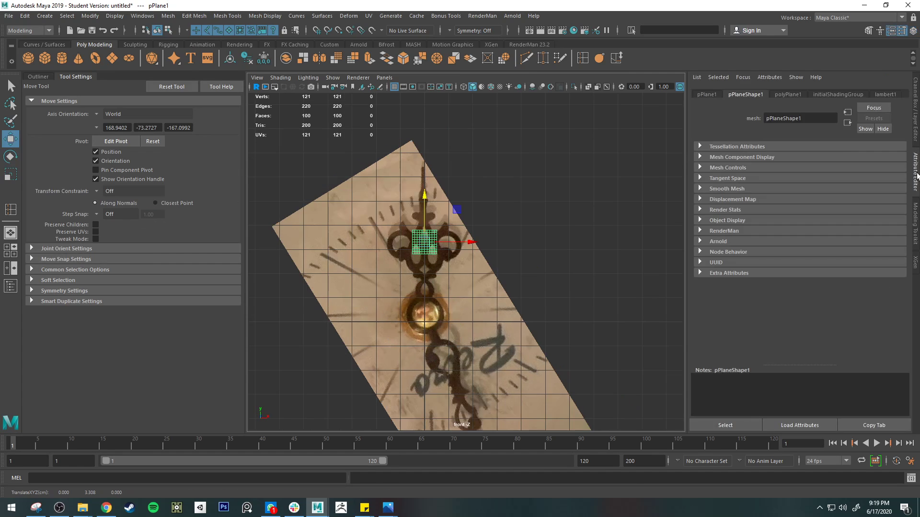
{"action": "left_click", "coordinate": [916, 229]}
{"action": "left_click", "coordinate": [915, 261]}
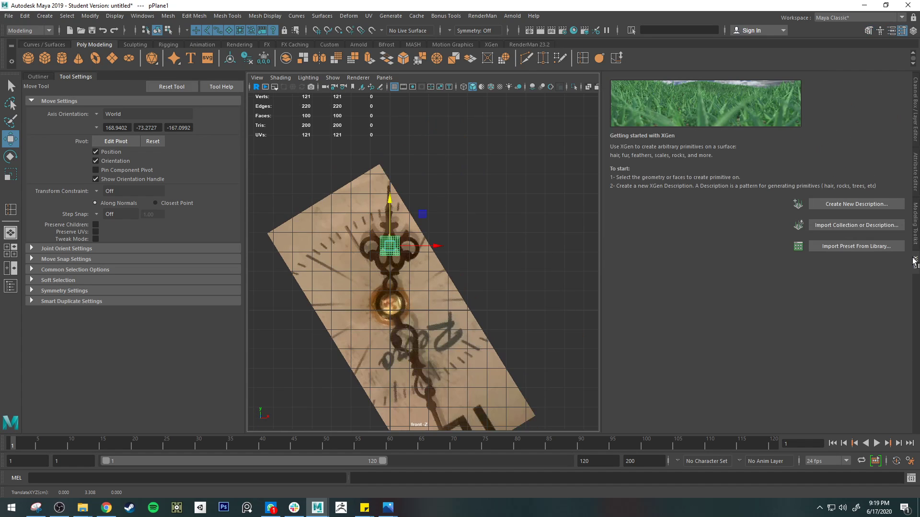
{"action": "left_click", "coordinate": [916, 225]}
{"action": "scroll", "coordinate": [872, 235], "scroll_direction": "up", "scroll_amount": 3}
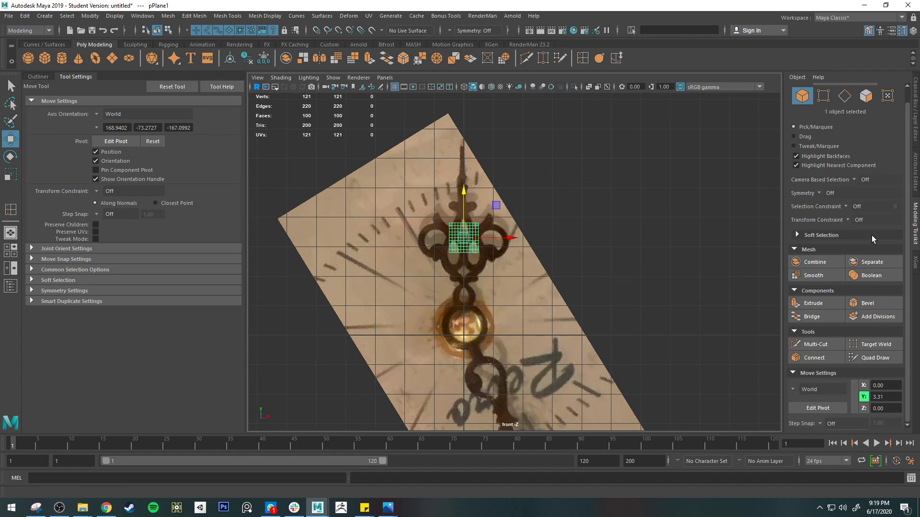
{"action": "left_click", "coordinate": [915, 134]}
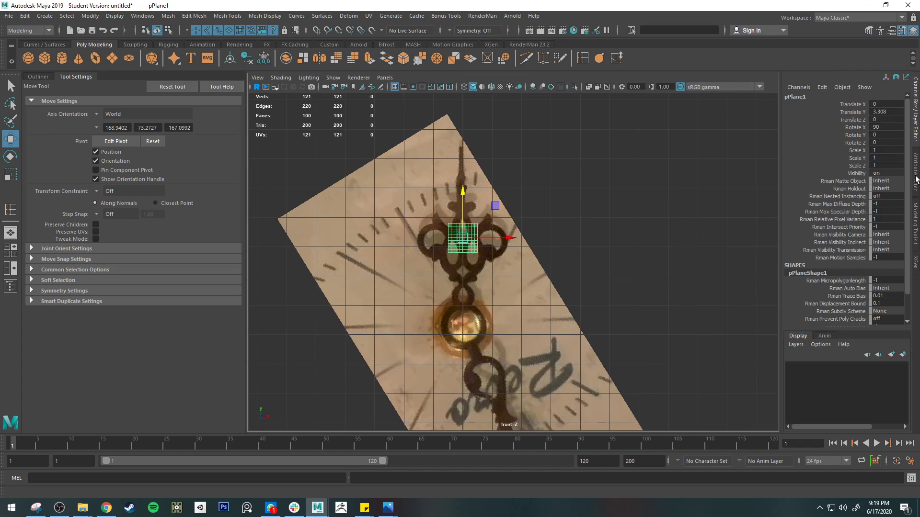
- Set the polygon plane's subdivisions to 4 in width and 4 in height
{"action": "scroll", "coordinate": [834, 226], "scroll_direction": "down", "scroll_amount": 2}
{"action": "left_click", "coordinate": [804, 314]}
{"action": "scroll", "coordinate": [818, 304], "scroll_direction": "down", "scroll_amount": 2}
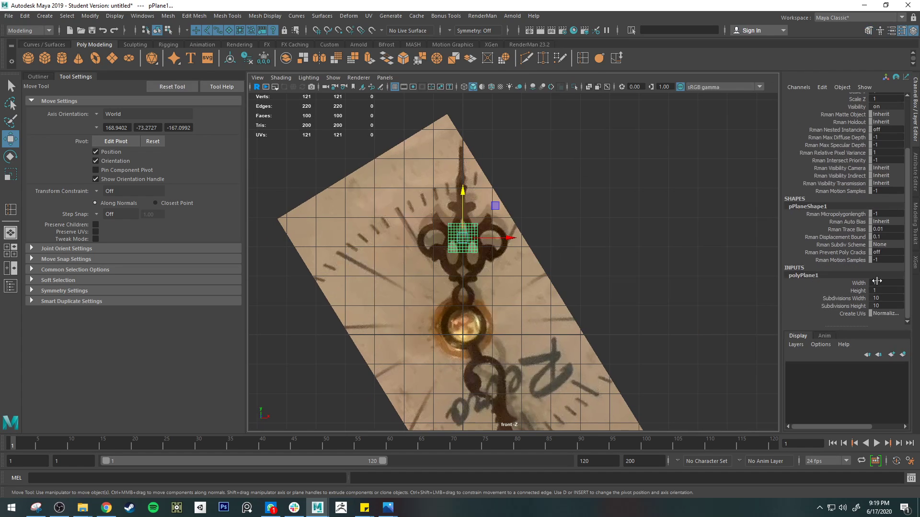
{"action": "left_click", "coordinate": [879, 298]}
{"action": "type", "text": "4"}
{"action": "key", "text": "Return"}
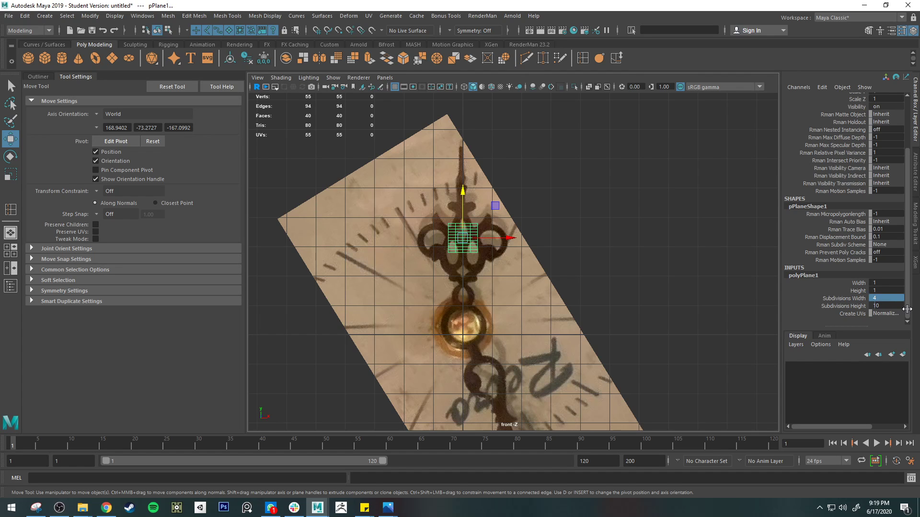
{"action": "left_click", "coordinate": [880, 303]}
{"action": "type", "text": "4"}
{"action": "key", "text": "Return"}
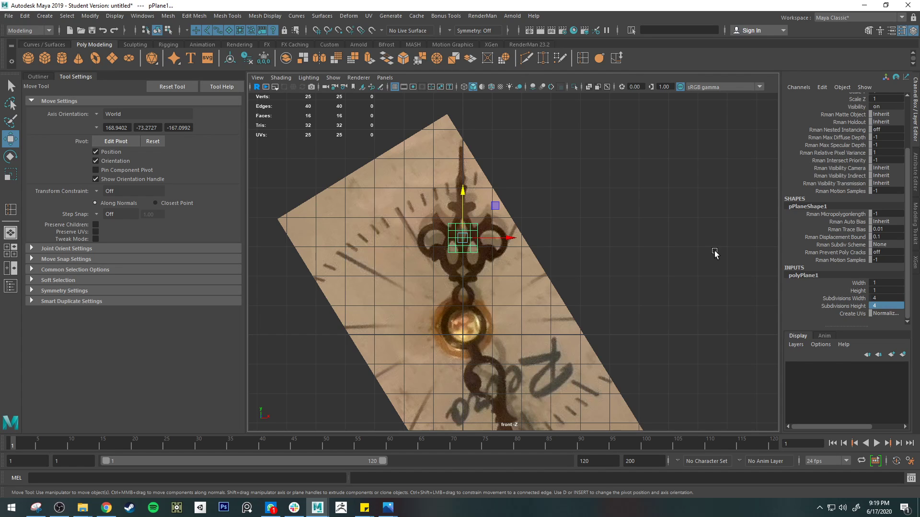
- Select the plane's outer border edge loop and circularize it into a round outline
{"action": "scroll", "coordinate": [450, 242], "scroll_direction": "up", "scroll_amount": 6}
{"action": "key", "text": "q"}
{"action": "right_click", "coordinate": [459, 244]}
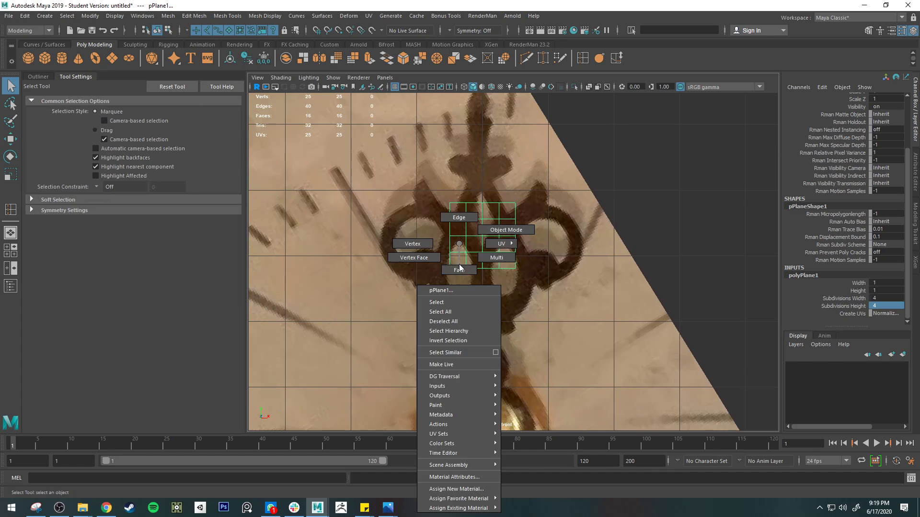
{"action": "left_click", "coordinate": [424, 243]}
{"action": "right_click", "coordinate": [479, 203]}
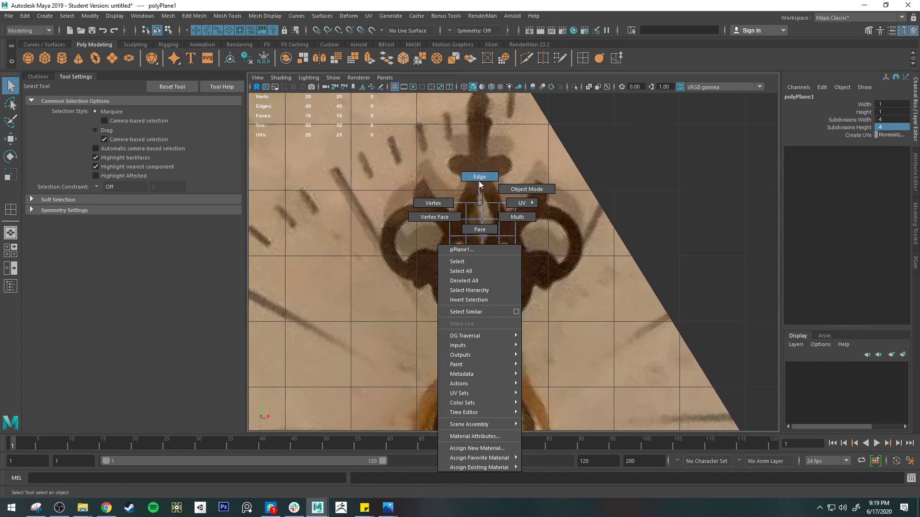
{"action": "left_click", "coordinate": [480, 184]}
{"action": "double_click", "coordinate": [477, 203]}
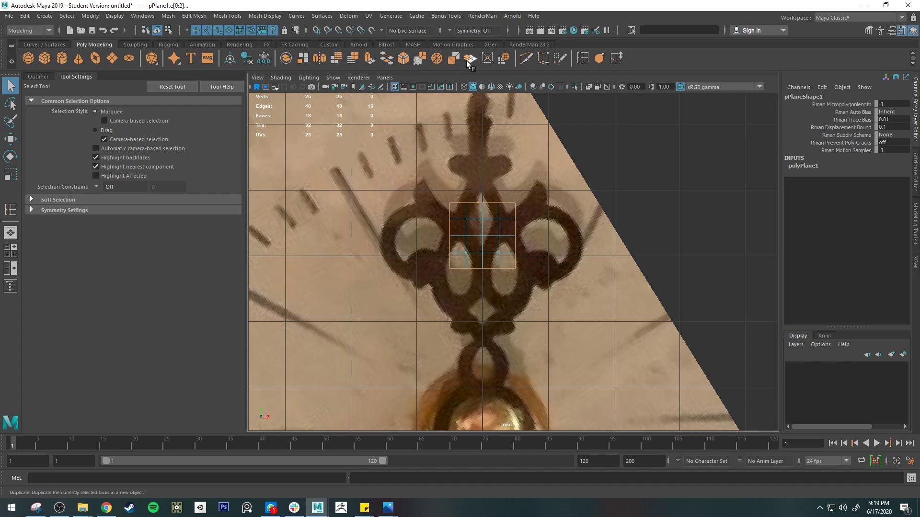
{"action": "left_click", "coordinate": [503, 58]}
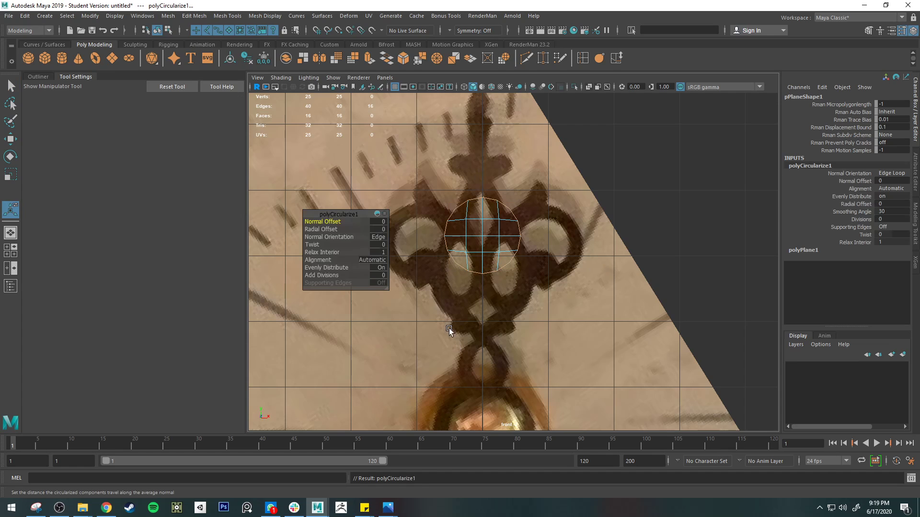
{"action": "key", "text": "q"}
- Using soft selection, raise the round mesh's three top vertices and scale them narrower horizontally into a pointed upper end
{"action": "key", "text": "r"}
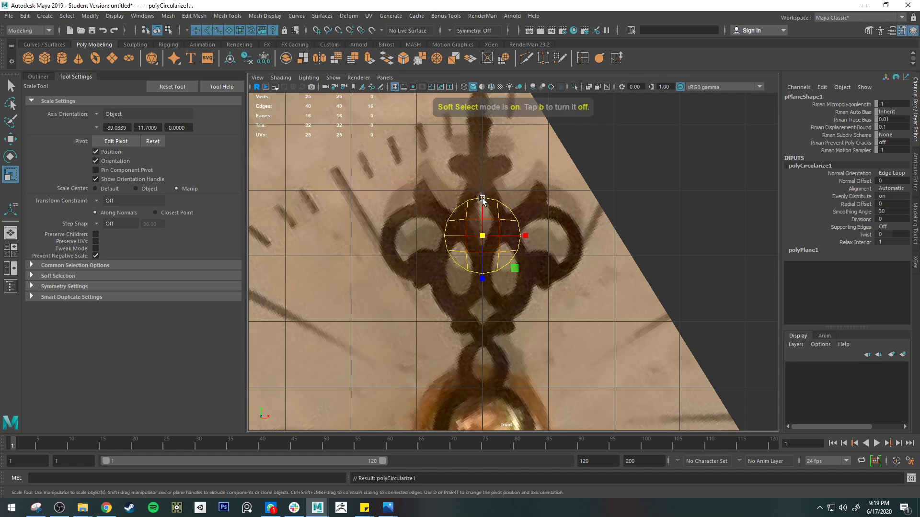
{"action": "right_click_drag", "start_coordinate": [483, 201], "coordinate": [450, 180]}
{"action": "left_click_drag", "start_coordinate": [450, 180], "coordinate": [507, 204]}
{"action": "key", "text": "w"}
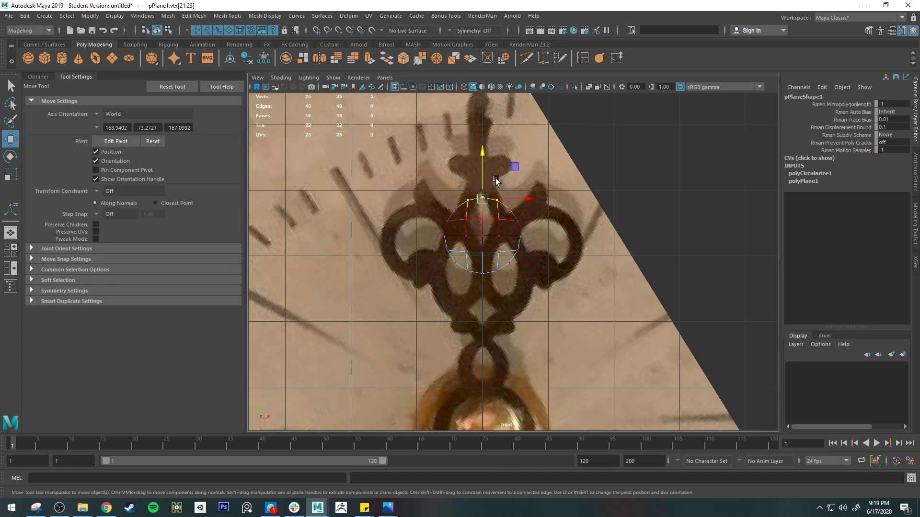
{"action": "left_click_drag", "start_coordinate": [481, 162], "coordinate": [482, 141]}
{"action": "key", "text": "e"}
{"action": "key", "text": "r"}
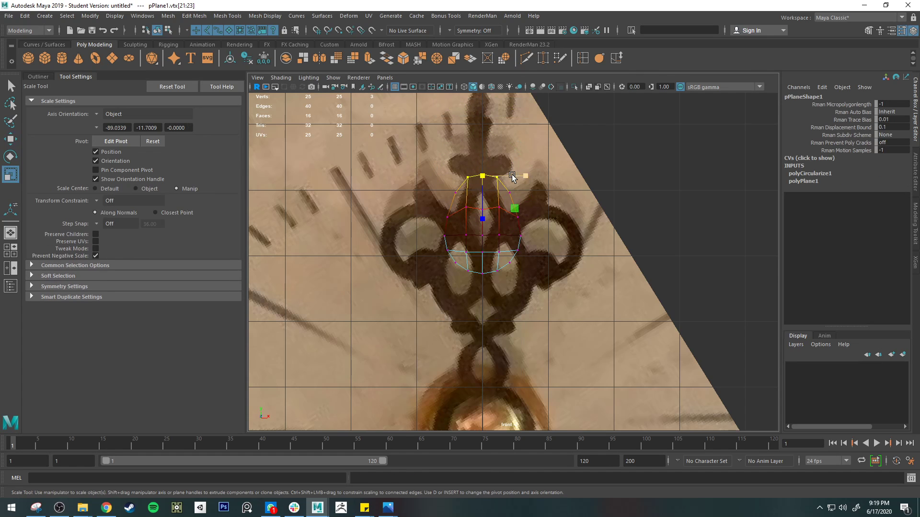
{"action": "left_click_drag", "start_coordinate": [527, 175], "coordinate": [503, 174]}
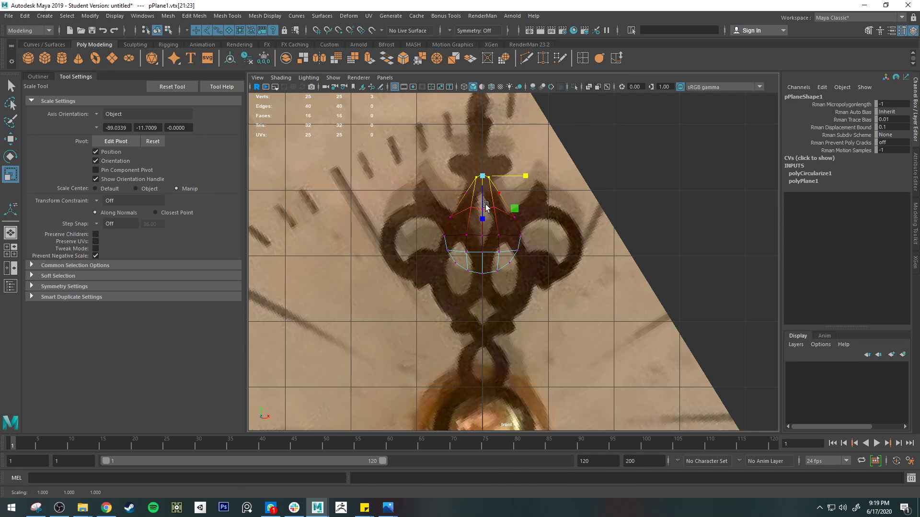
- Move all vertices of the mesh's lower rows, including the lowest center one, down to the base of the ornament's body
{"action": "left_click_drag", "start_coordinate": [439, 248], "coordinate": [547, 299]}
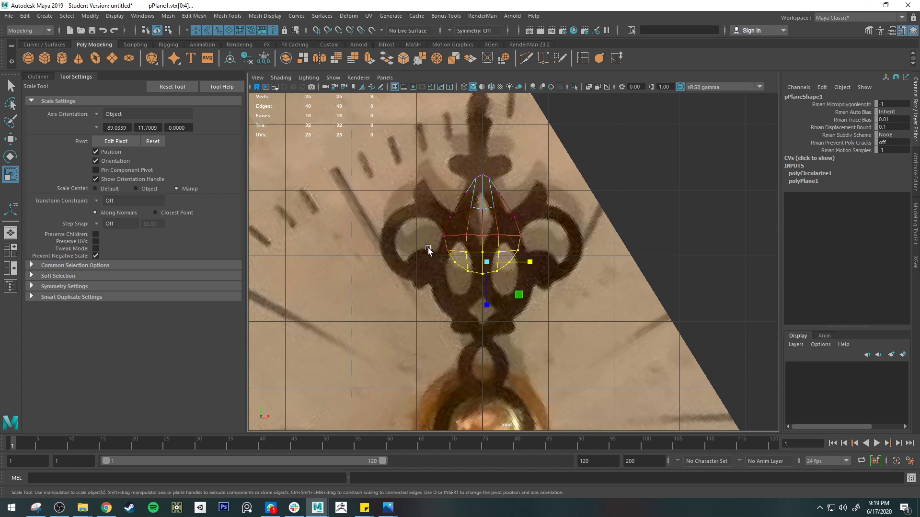
{"action": "left_click_drag", "start_coordinate": [433, 231], "coordinate": [576, 272]}
{"action": "key", "text": "w"}
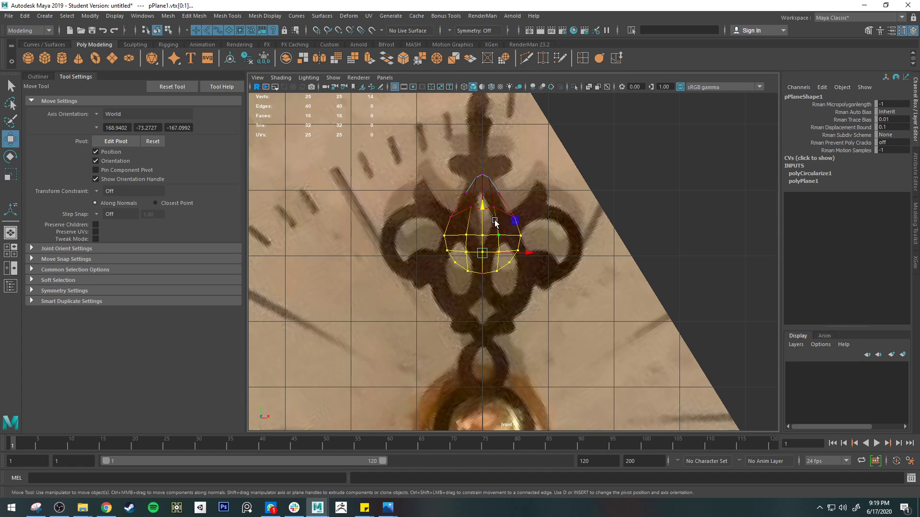
{"action": "left_click_drag", "start_coordinate": [485, 205], "coordinate": [498, 258]}
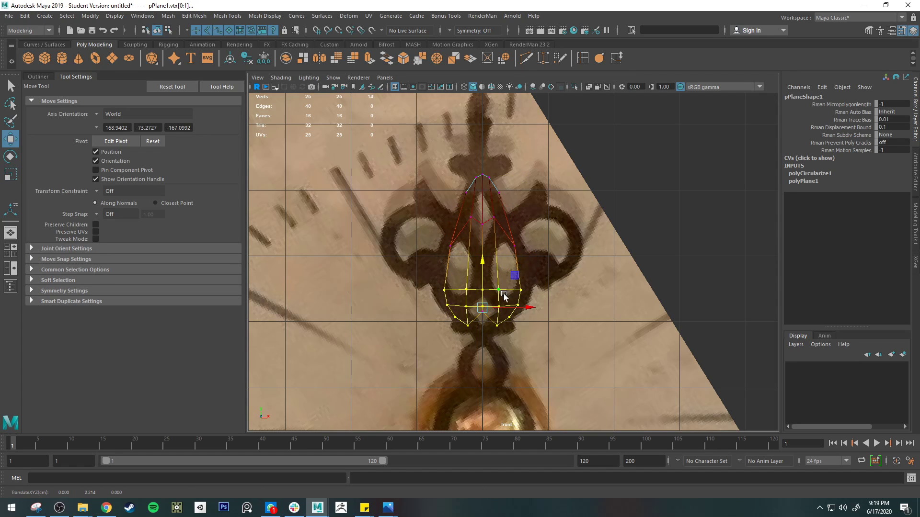
{"action": "key", "text": "ctrl+z"}
{"action": "left_click", "coordinate": [482, 274], "text": "shift"}
{"action": "left_click_drag", "start_coordinate": [483, 211], "coordinate": [499, 271]}
- Raise the lower middle vertex row slightly and scale it wider horizontally to match the widest part of the ornament's body
{"action": "left_click_drag", "start_coordinate": [430, 282], "coordinate": [592, 298]}
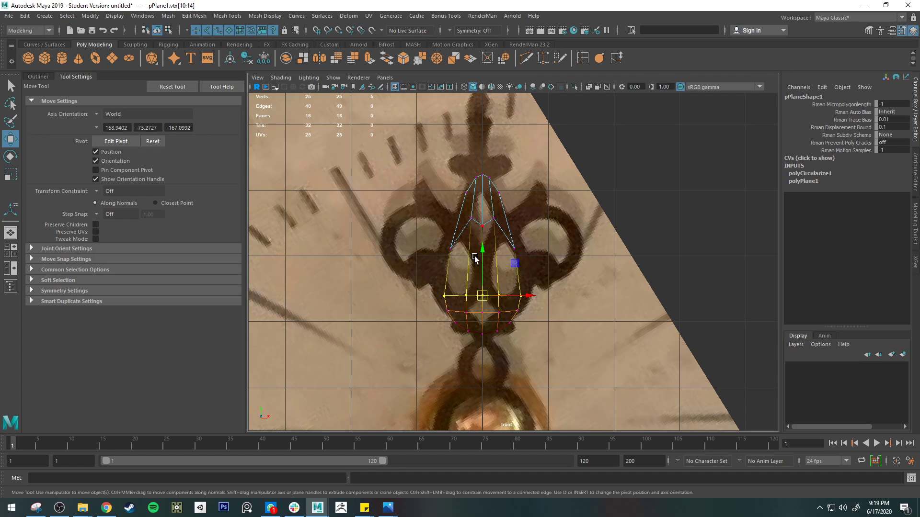
{"action": "left_click_drag", "start_coordinate": [496, 281], "coordinate": [546, 280]}
{"action": "key", "text": "e"}
{"action": "key", "text": "r"}
- Flatten the vertex row above the widest part into a level line, lower it and scale it wider to the body's outline
{"action": "key", "text": "q"}
{"action": "left_click_drag", "start_coordinate": [444, 239], "coordinate": [526, 257]}
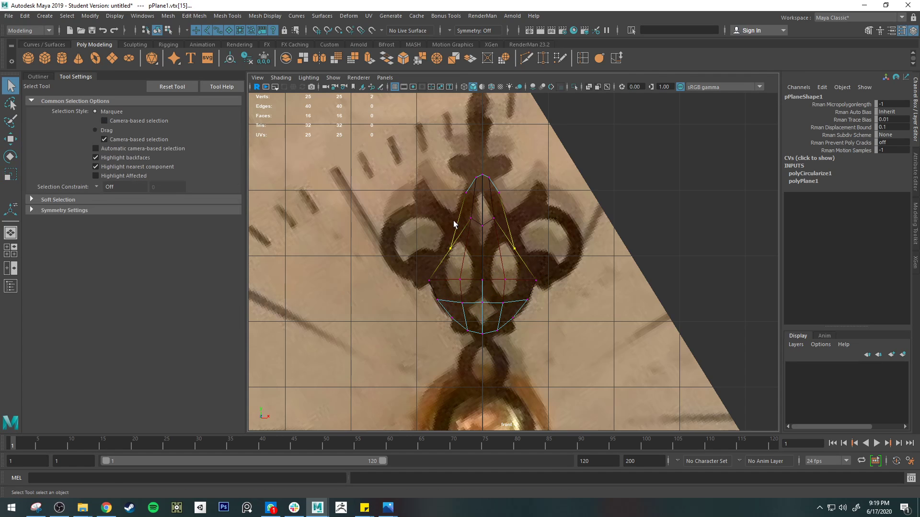
{"action": "left_click_drag", "start_coordinate": [445, 214], "coordinate": [543, 262]}
{"action": "key", "text": "e"}
{"action": "key", "text": "r"}
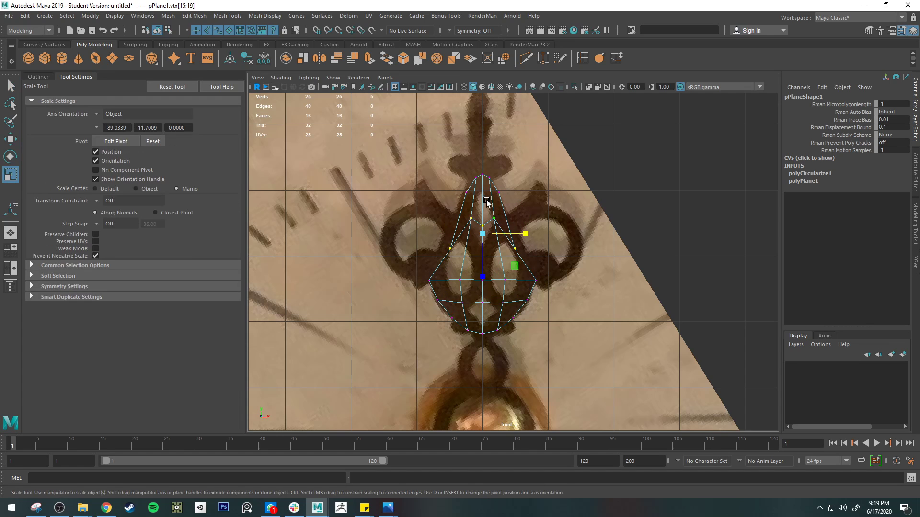
{"action": "left_click_drag", "start_coordinate": [483, 277], "coordinate": [486, 206]}
{"action": "key", "text": "w"}
{"action": "key", "text": "r"}
{"action": "left_click_drag", "start_coordinate": [527, 245], "coordinate": [537, 245]}
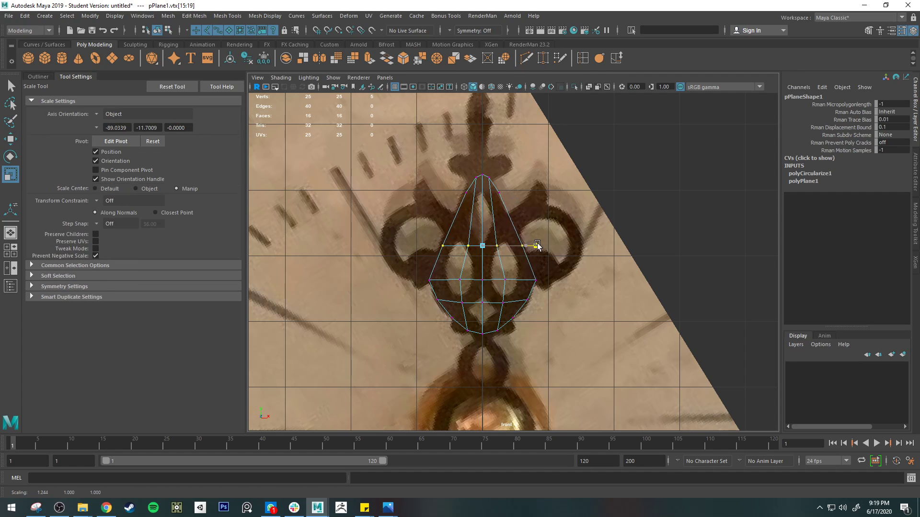
- Insert an edge loop across the mesh's upper part and scale it into a level line fitting the body's outline
{"action": "left_click", "coordinate": [582, 58]}
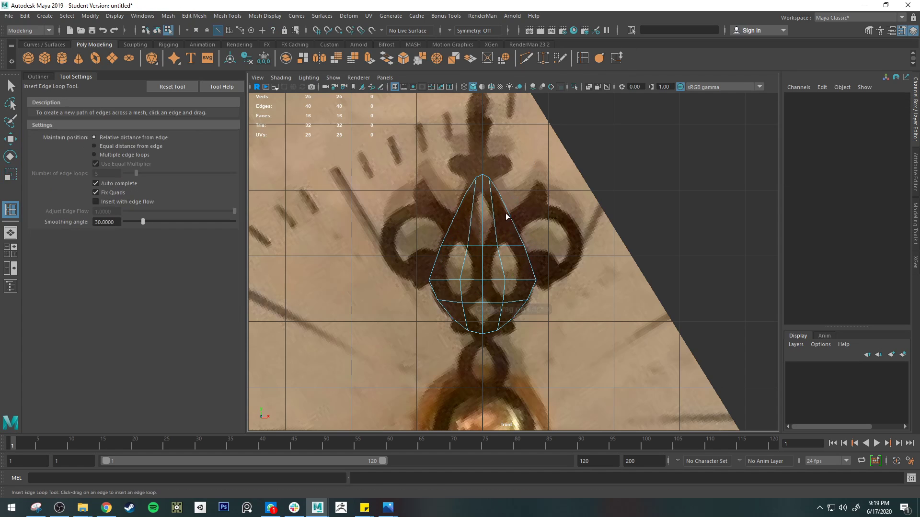
{"action": "left_click_drag", "start_coordinate": [507, 217], "coordinate": [495, 214]}
{"action": "key", "text": "r"}
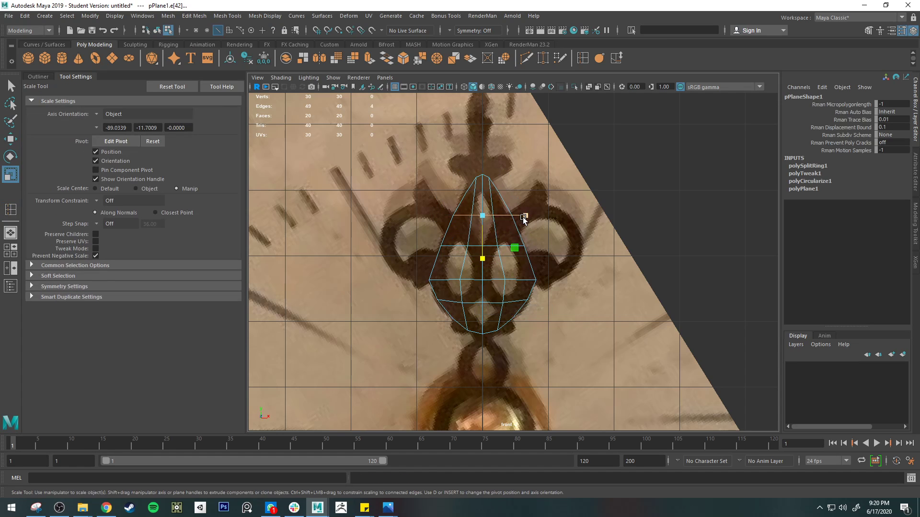
{"action": "left_click_drag", "start_coordinate": [524, 216], "coordinate": [522, 216]}
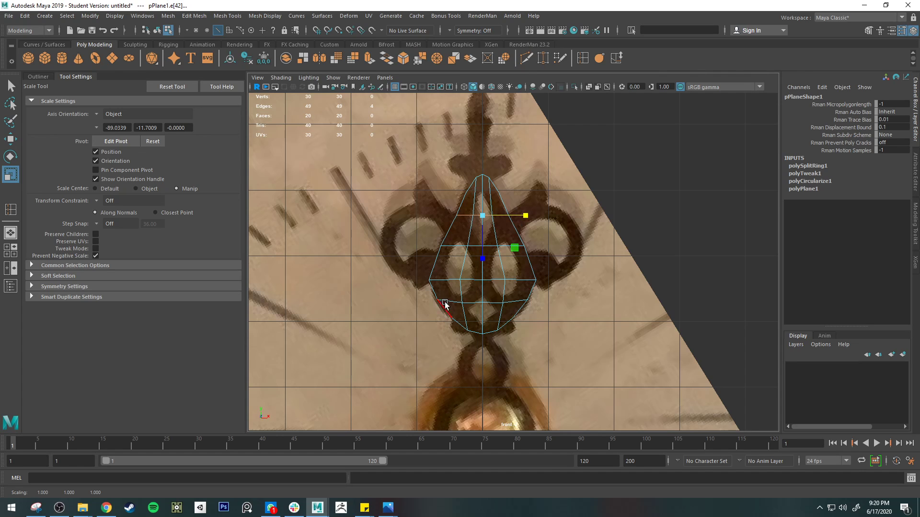
- Select the edge loop below the widest row and scale it vertically into a level line
{"action": "left_click_drag", "start_coordinate": [436, 293], "coordinate": [579, 309]}
{"action": "key", "text": "e"}
{"action": "key", "text": "r"}
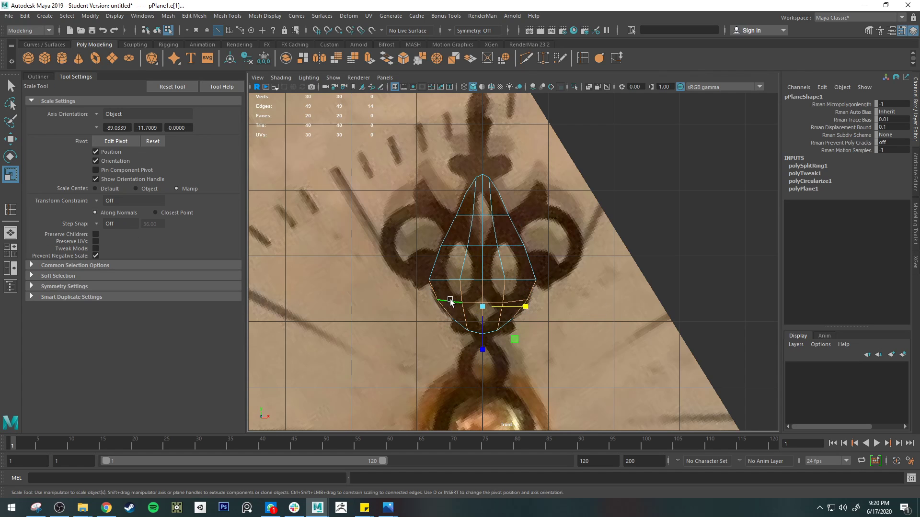
{"action": "right_click_drag", "start_coordinate": [451, 300], "coordinate": [448, 225]}
{"action": "double_click", "coordinate": [450, 301]}
{"action": "left_click", "coordinate": [444, 280]}
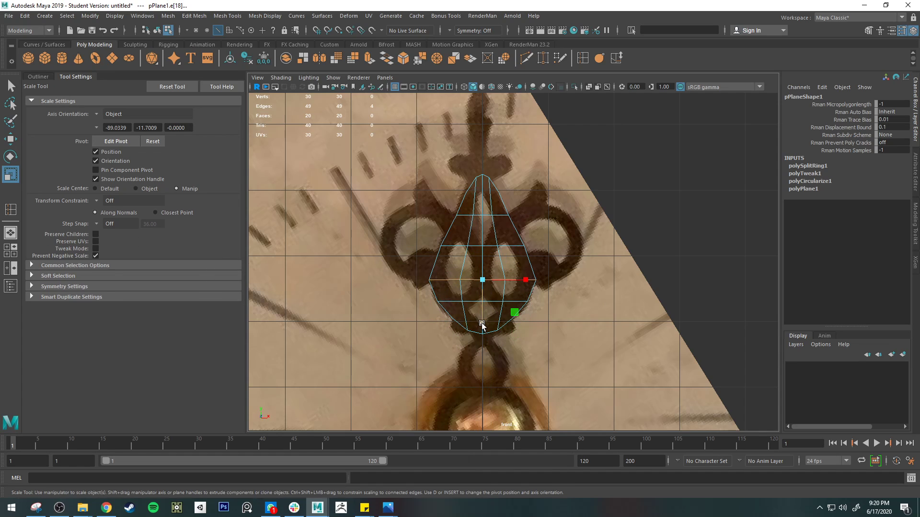
- Shift the left inner column's two upper vertices outward, toward the outer edge of the left oval opening
{"action": "key", "text": "q"}
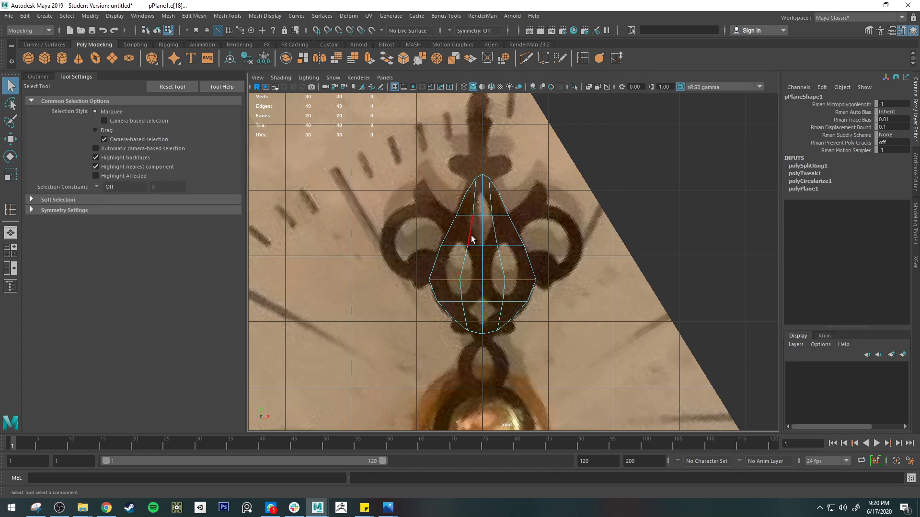
{"action": "right_click_drag", "start_coordinate": [472, 239], "coordinate": [432, 242]}
{"action": "left_click", "coordinate": [468, 247]}
{"action": "key", "text": "w"}
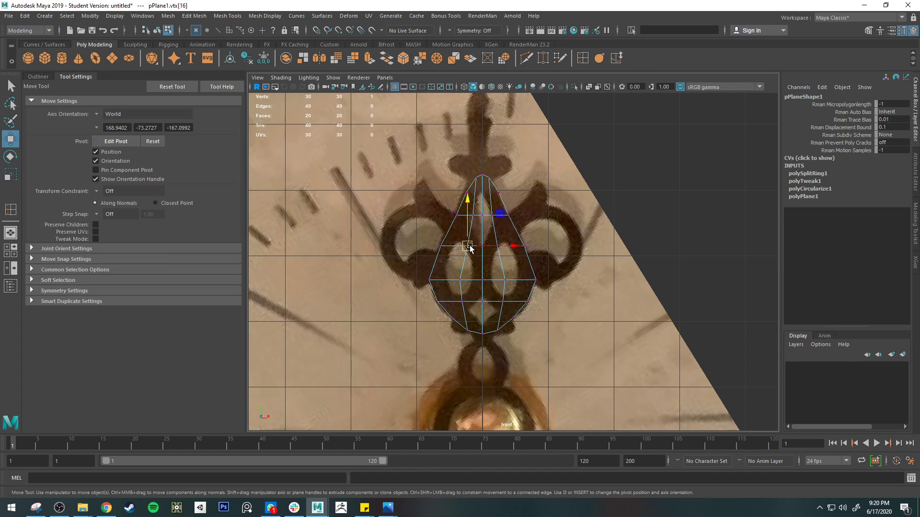
{"action": "left_click_drag", "start_coordinate": [469, 248], "coordinate": [513, 216]}
{"action": "left_click", "coordinate": [473, 215]}
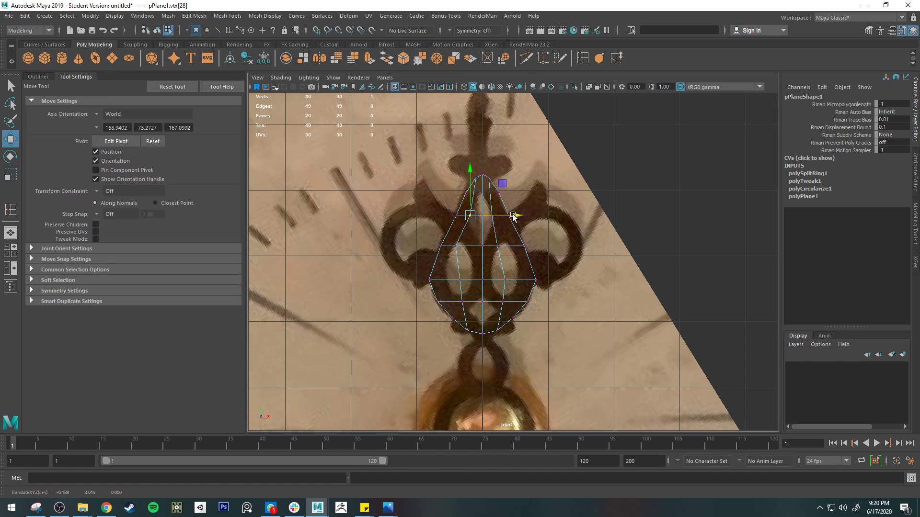
- Adjust the left inner column's remaining vertices outward to trace the outer edge of the left oval opening
{"action": "left_click", "coordinate": [455, 245]}
{"action": "left_click", "coordinate": [461, 280]}
{"action": "left_click_drag", "start_coordinate": [506, 280], "coordinate": [489, 280]}
{"action": "left_click", "coordinate": [457, 245]}
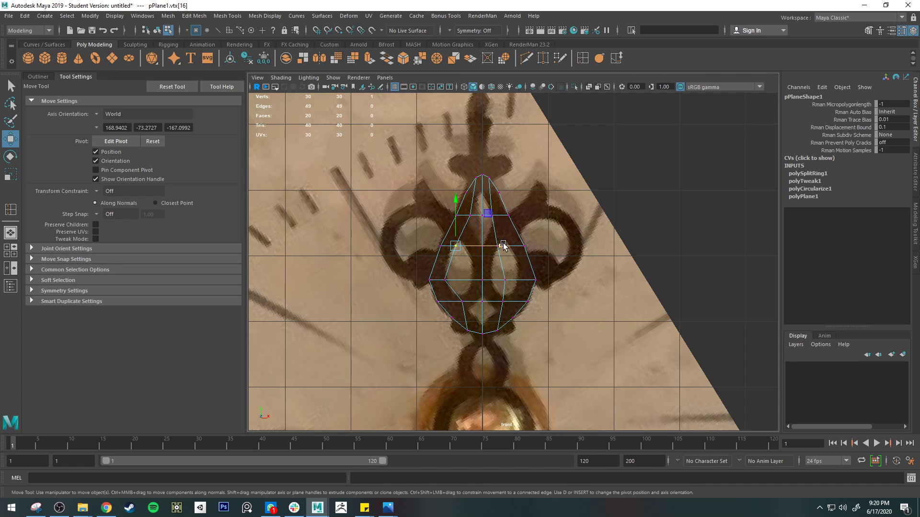
{"action": "left_click", "coordinate": [470, 215]}
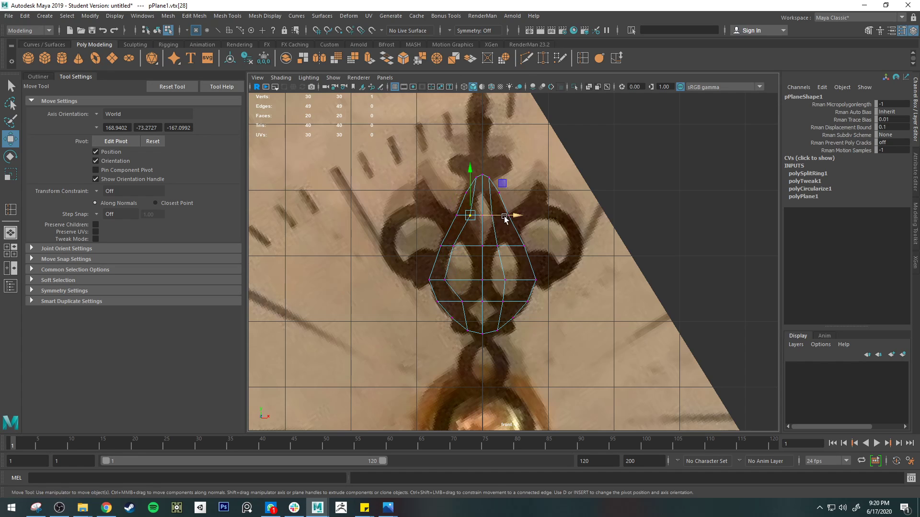
{"action": "left_click", "coordinate": [462, 301]}
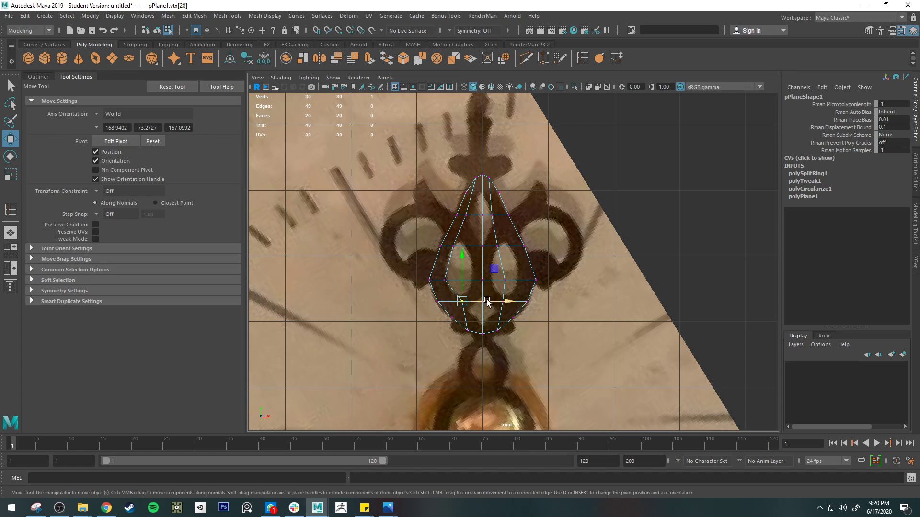
{"action": "mouse_move", "coordinate": [511, 302]}
{"action": "left_mouse_down"}
{"action": "mouse_move", "coordinate": [532, 305]}
{"action": "mouse_move", "coordinate": [500, 300]}
{"action": "left_mouse_up"}
{"action": "key", "text": "ctrl+z"}
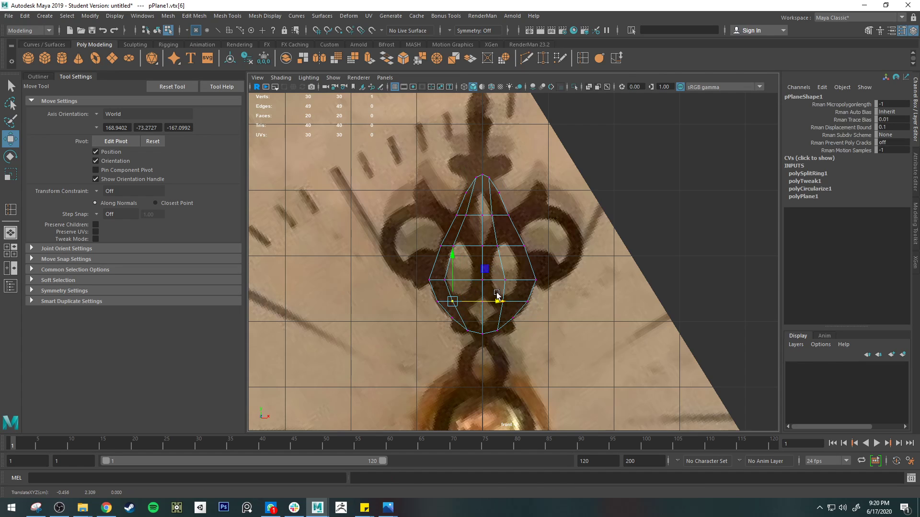
- Multi-Cut new edges through the faces along the inner side of the left oval opening, down to the lower row
{"action": "left_click", "coordinate": [526, 58]}
{"action": "left_click", "coordinate": [466, 246]}
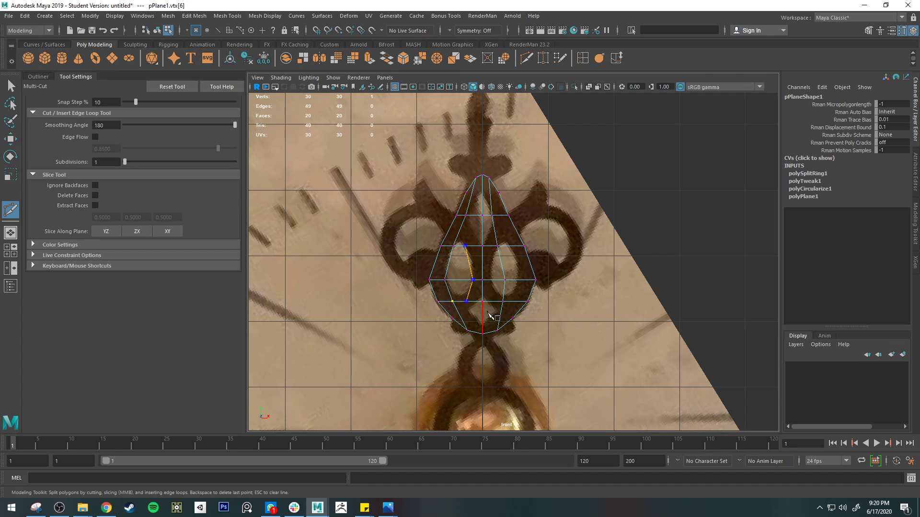
{"action": "key", "text": "Return"}
{"action": "key", "text": "q"}
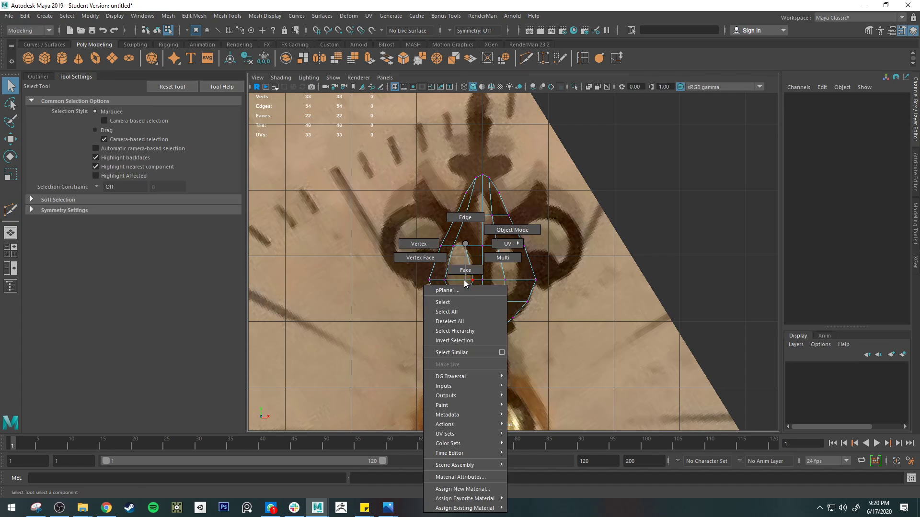
- Delete the two faces covering the left oval opening
{"action": "right_click_drag", "start_coordinate": [465, 244], "coordinate": [466, 271]}
{"action": "left_click", "coordinate": [461, 290]}
{"action": "key", "text": "Delete"}
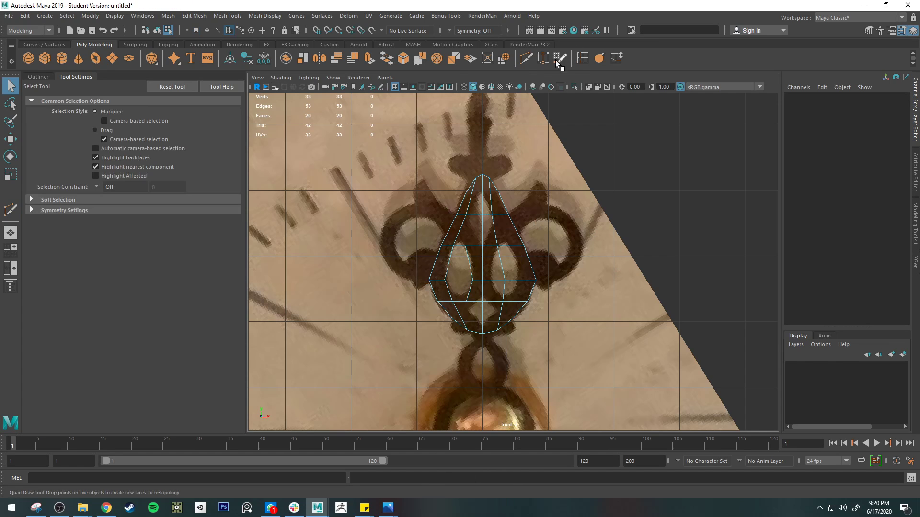
- Raise the lower row's four inner vertices slightly to meet the lower end of the left oval opening
{"action": "left_click", "coordinate": [526, 58]}
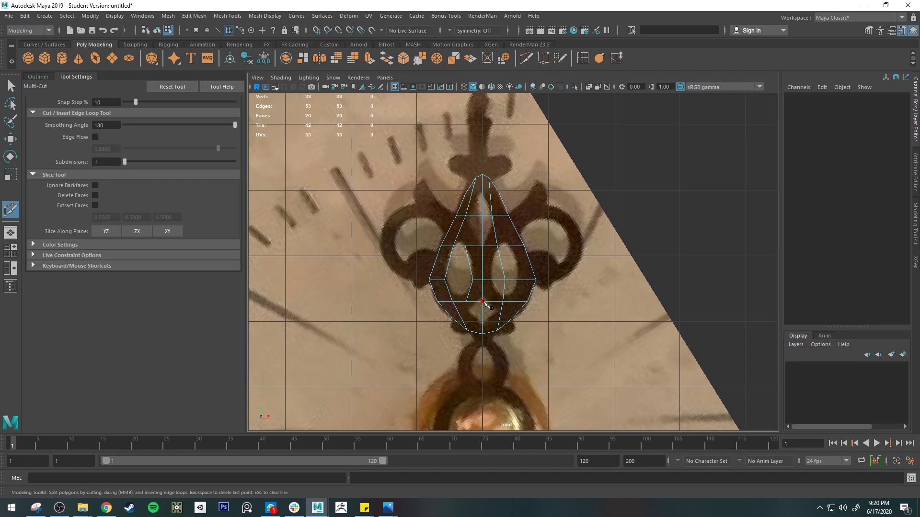
{"action": "key", "text": "q"}
{"action": "right_click_drag", "start_coordinate": [481, 304], "coordinate": [450, 291]}
{"action": "left_click_drag", "start_coordinate": [512, 312], "coordinate": [513, 313]}
{"action": "key", "text": "w"}
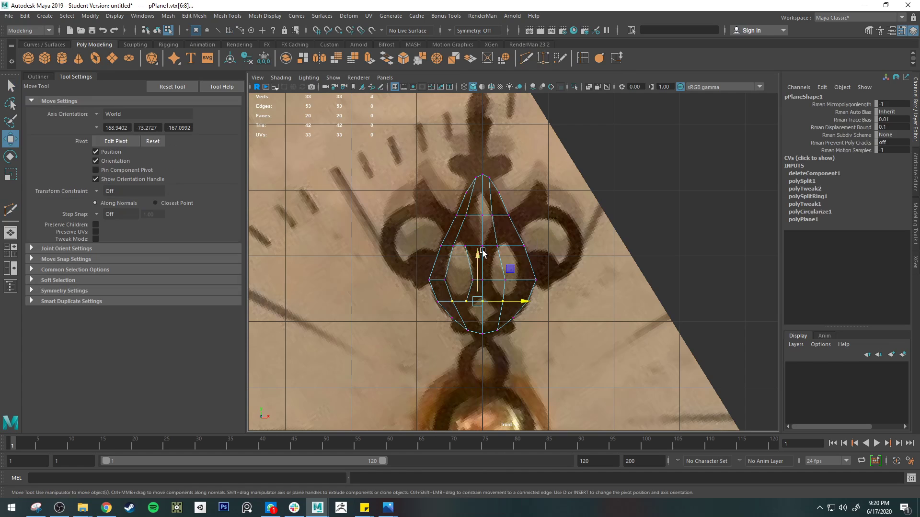
{"action": "left_click_drag", "start_coordinate": [477, 254], "coordinate": [478, 250]}
{"action": "key", "text": "q"}
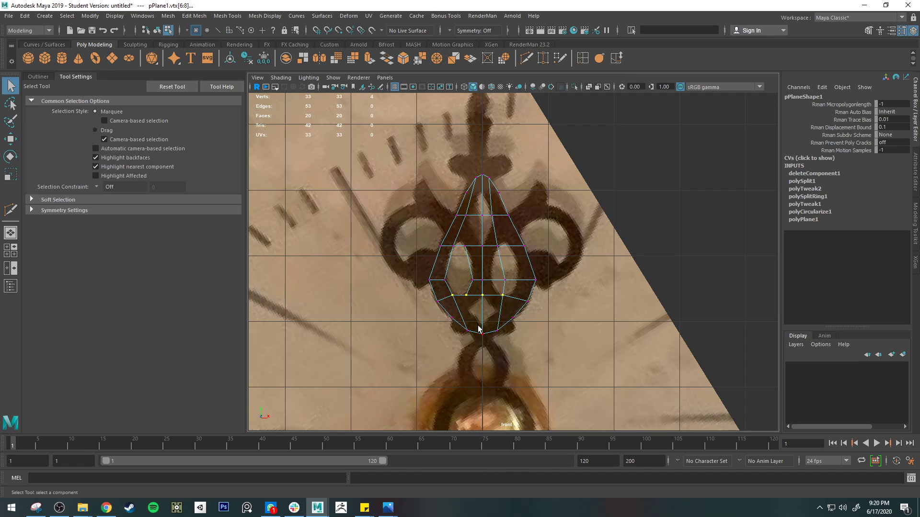
- Multi-Cut edges from the lower left outer border to the diamond opening's left corner and on to the center edge
{"action": "key", "text": "w"}
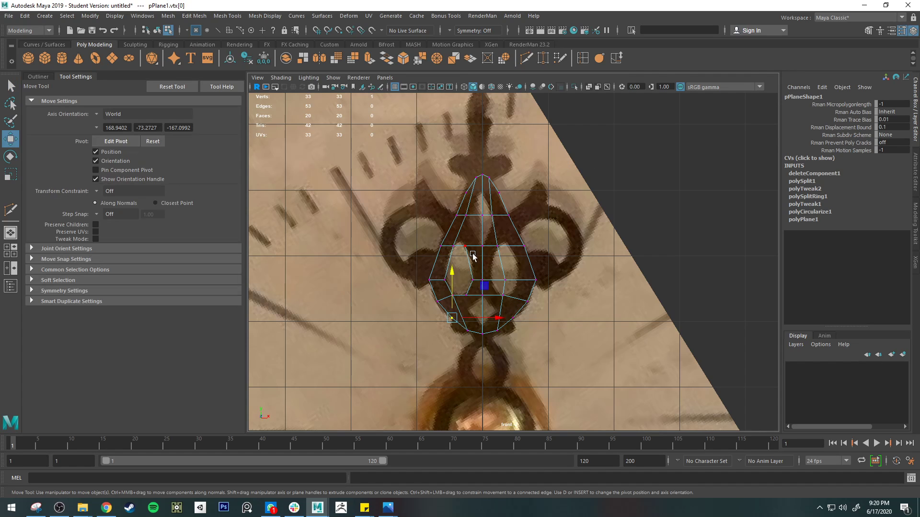
{"action": "key", "text": "q"}
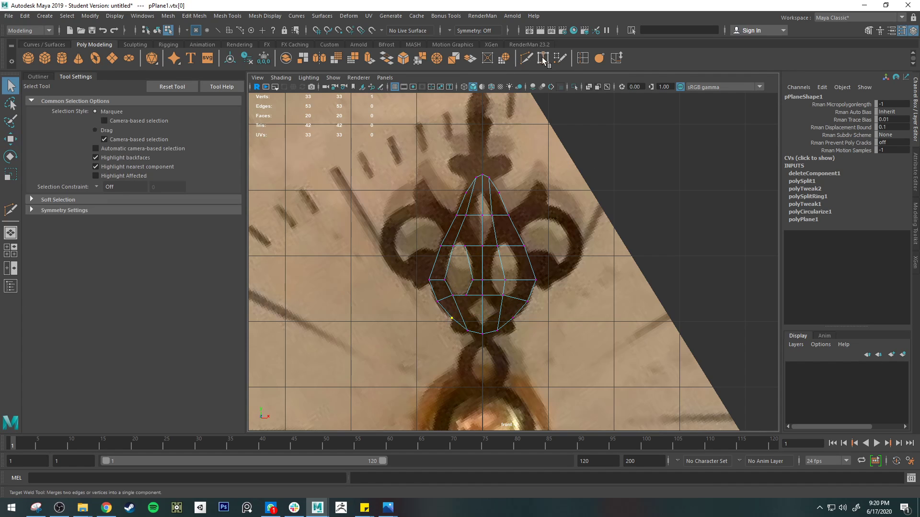
{"action": "left_click", "coordinate": [526, 60]}
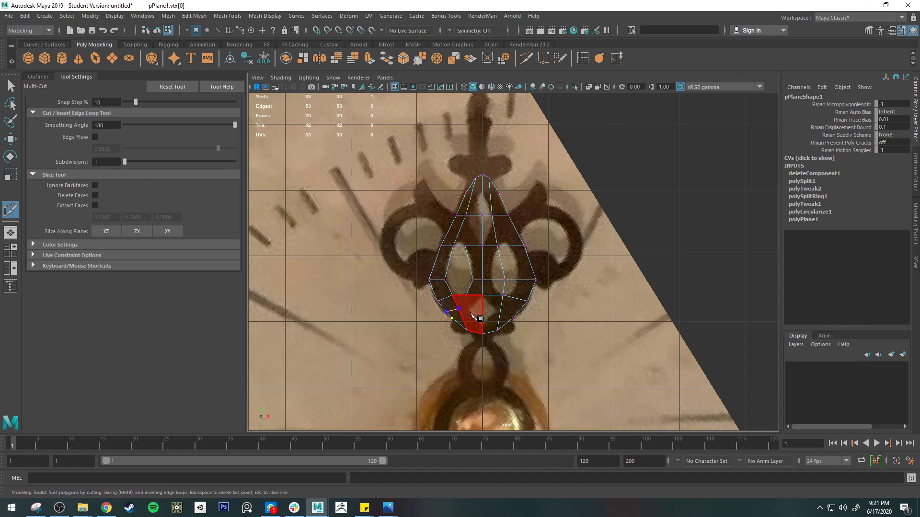
{"action": "left_click", "coordinate": [459, 310]}
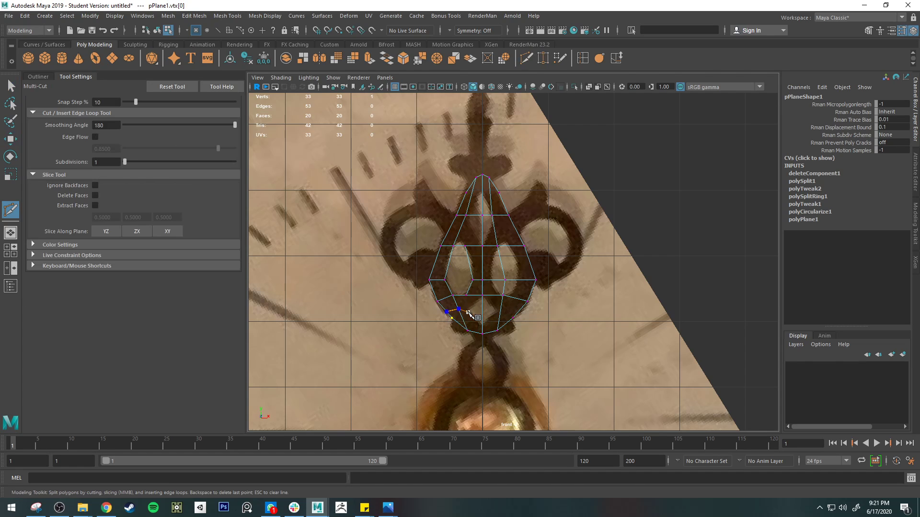
{"action": "right_click", "coordinate": [489, 331]}
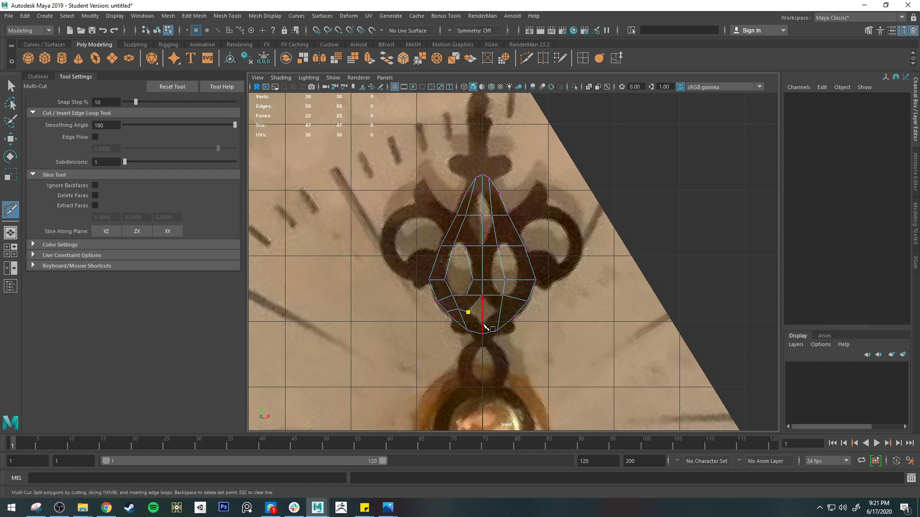
{"action": "key", "text": "q"}
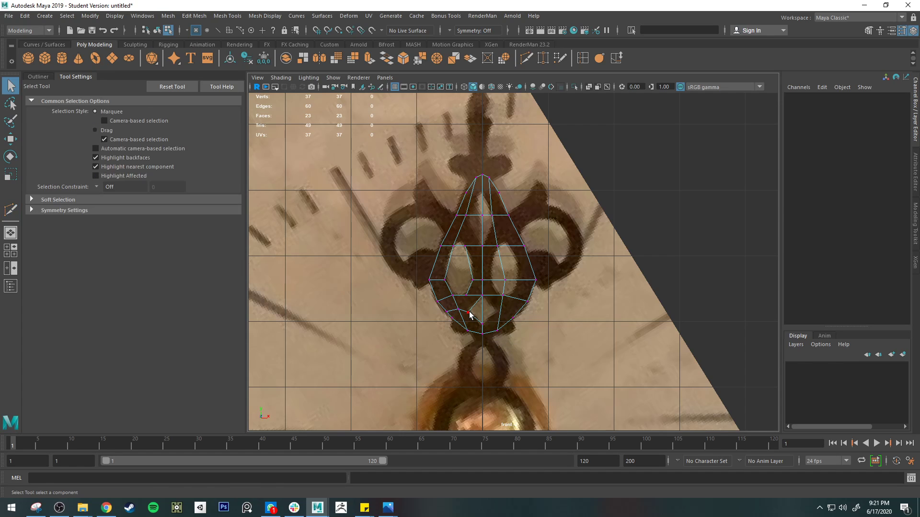
- Move the new vertex at the diamond opening's left corner slightly upward to match the reference
{"action": "left_click", "coordinate": [469, 312]}
{"action": "key", "text": "w"}
{"action": "left_click_drag", "start_coordinate": [469, 311], "coordinate": [469, 264]}
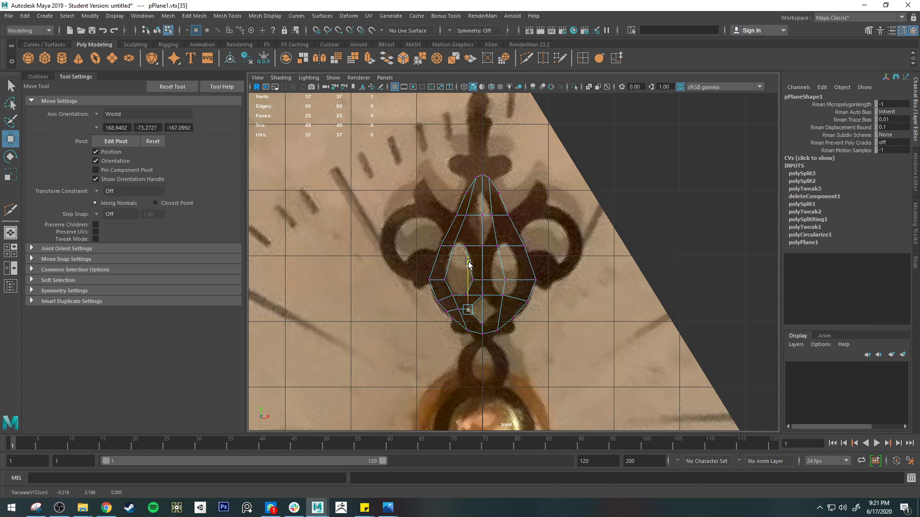
{"action": "key", "text": "q"}
- Multi-Cut an edge from the left oval opening's lower right vertex down through the diamond-level edge to the bottom border
{"action": "scroll", "coordinate": [479, 325], "scroll_direction": "up", "scroll_amount": 4}
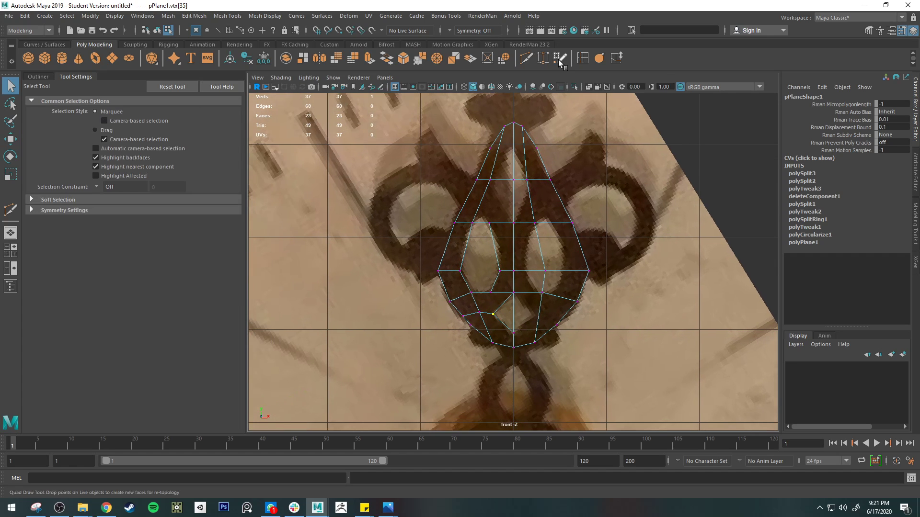
{"action": "left_click", "coordinate": [583, 58]}
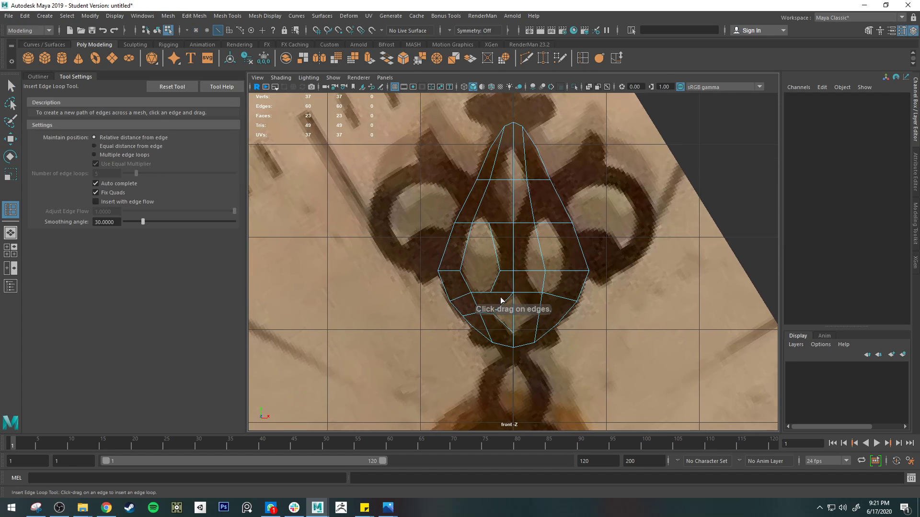
{"action": "left_click", "coordinate": [526, 58]}
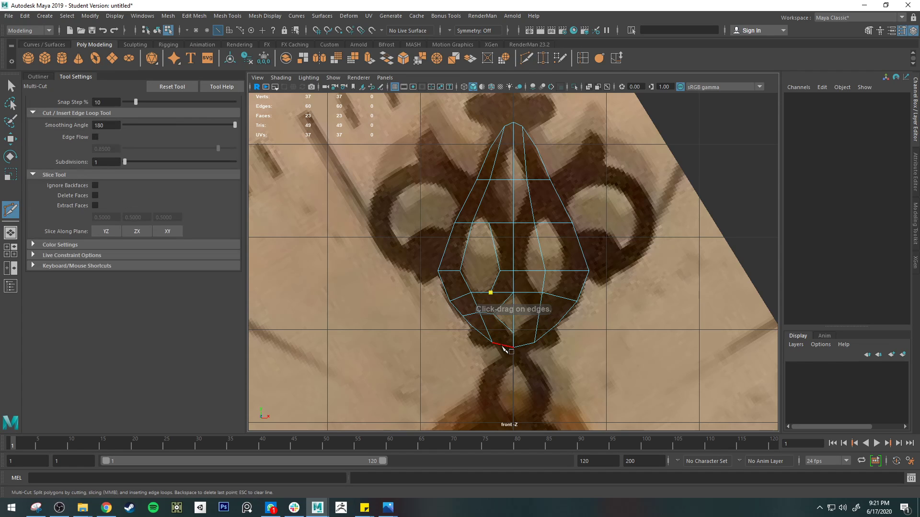
{"action": "key", "text": "ctrl+z"}
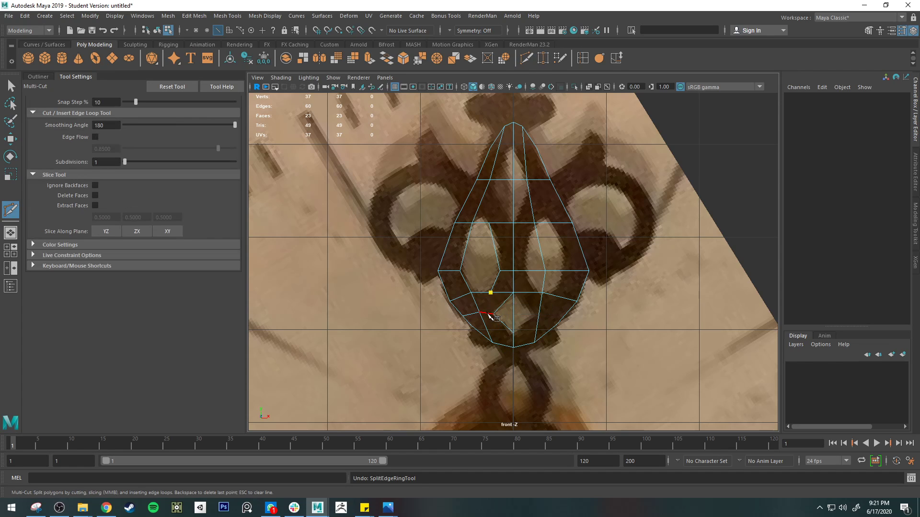
{"action": "left_click", "coordinate": [488, 314]}
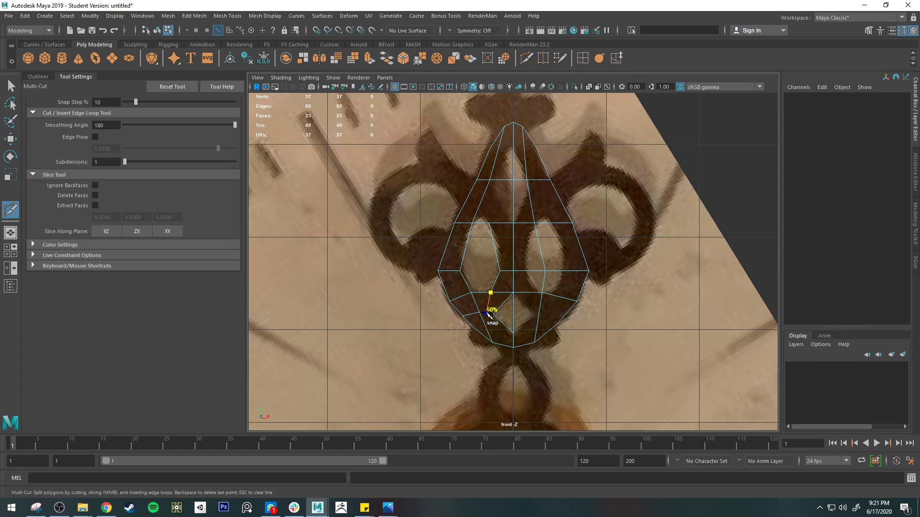
{"action": "left_click", "coordinate": [487, 314]}
{"action": "key", "text": "q"}
- Shift the inner vertex beside the new cut slightly left and move the outer border vertex below it slightly down and right
{"action": "right_click_drag", "start_coordinate": [475, 313], "coordinate": [424, 226]}
{"action": "left_click", "coordinate": [480, 313]}
{"action": "key", "text": "w"}
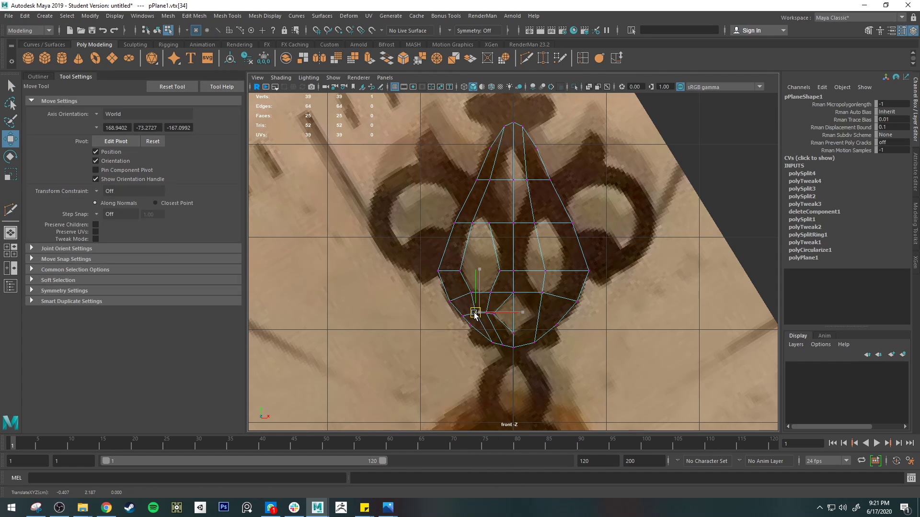
{"action": "left_click", "coordinate": [474, 326]}
{"action": "key", "text": "q"}
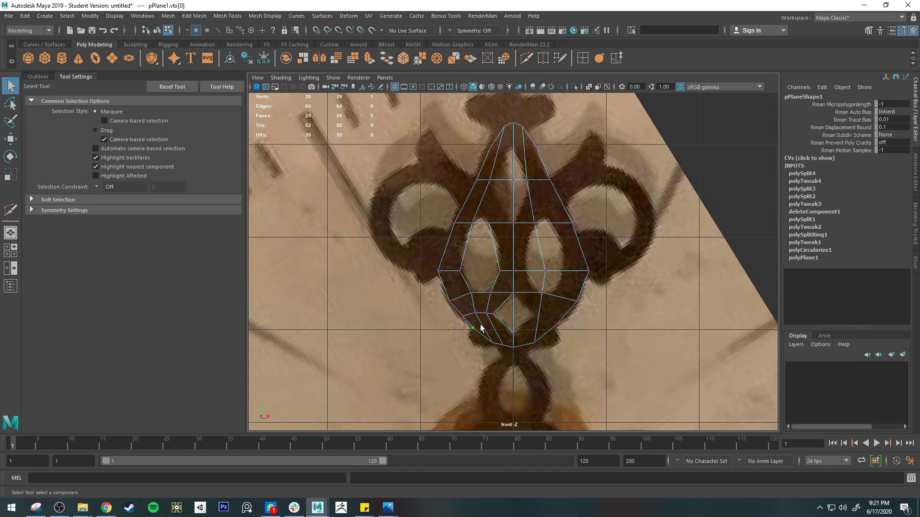
{"action": "key", "text": "w"}
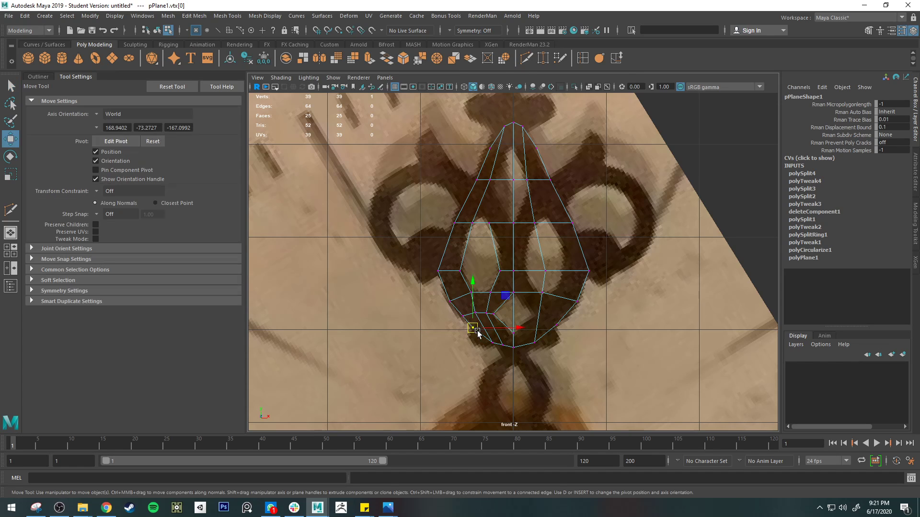
{"action": "left_click_drag", "start_coordinate": [474, 329], "coordinate": [477, 334]}
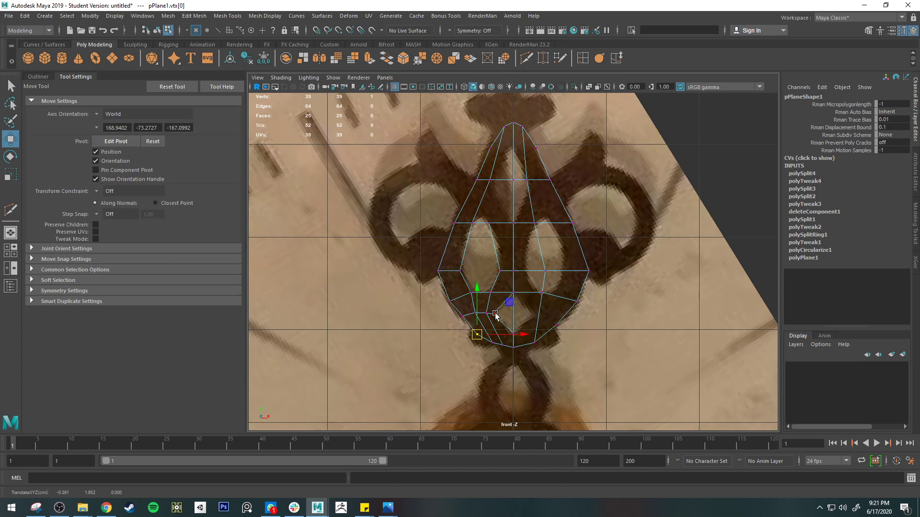
{"action": "key", "text": "q"}
- Multi-Cut an edge from the left oval opening's upper vertex up to the horizontal edge crossing the top opening
{"action": "scroll", "coordinate": [472, 257], "scroll_direction": "up", "scroll_amount": 1}
{"action": "middle_click_drag", "start_coordinate": [478, 240], "coordinate": [479, 274], "text": "alt"}
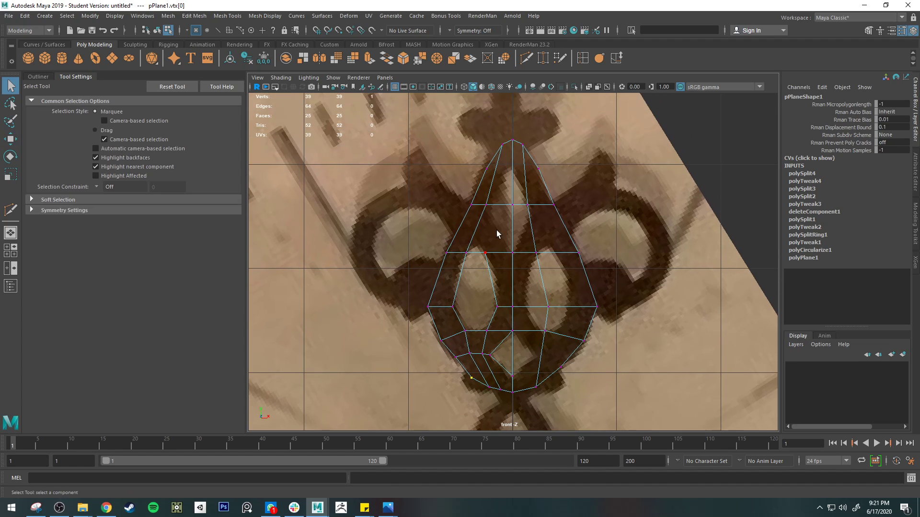
{"action": "left_click", "coordinate": [526, 57]}
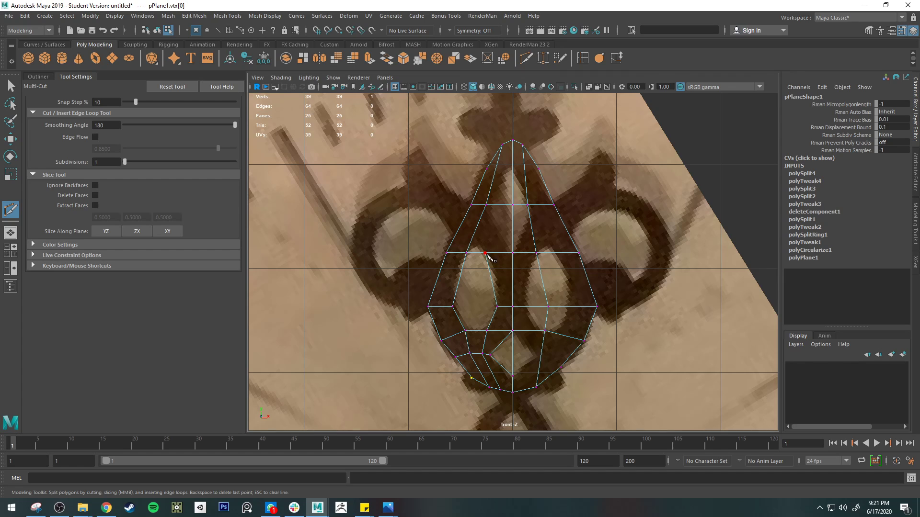
{"action": "left_click", "coordinate": [494, 205]}
- Adjust the two inner vertices left of the top opening horizontally, moving the outer one slightly left to even the spacing
{"action": "key", "text": "q"}
{"action": "right_click_drag", "start_coordinate": [486, 204], "coordinate": [448, 193]}
{"action": "left_click", "coordinate": [486, 206]}
{"action": "key", "text": "w"}
{"action": "left_click_drag", "start_coordinate": [531, 205], "coordinate": [527, 205]}
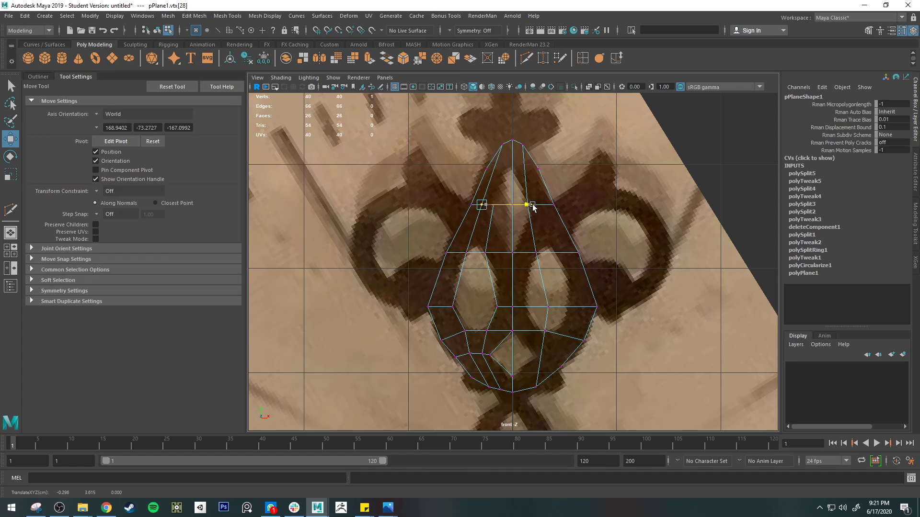
{"action": "key", "text": "q"}
{"action": "key", "text": "w"}
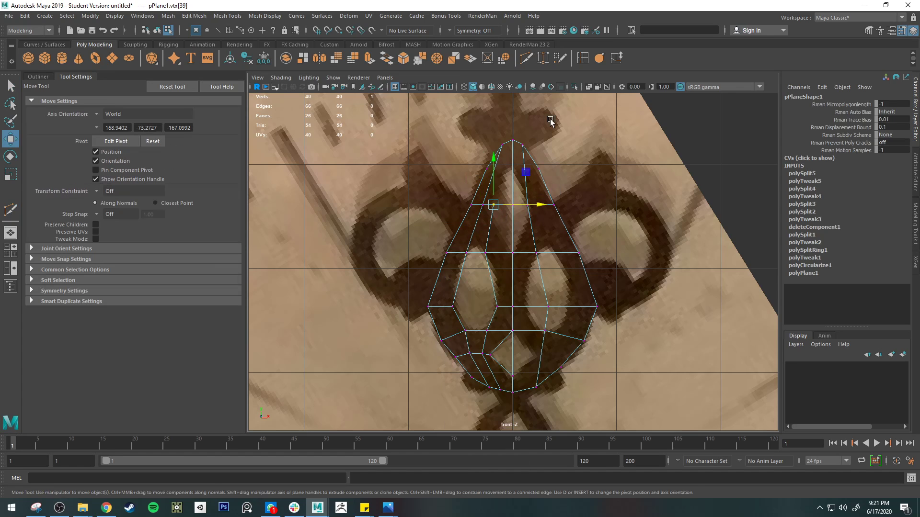
- Multi-Cut the top opening's left outline from its side vertex to its upper and lower tips on the center edge
{"action": "left_click", "coordinate": [526, 57]}
{"action": "left_click", "coordinate": [494, 205]}
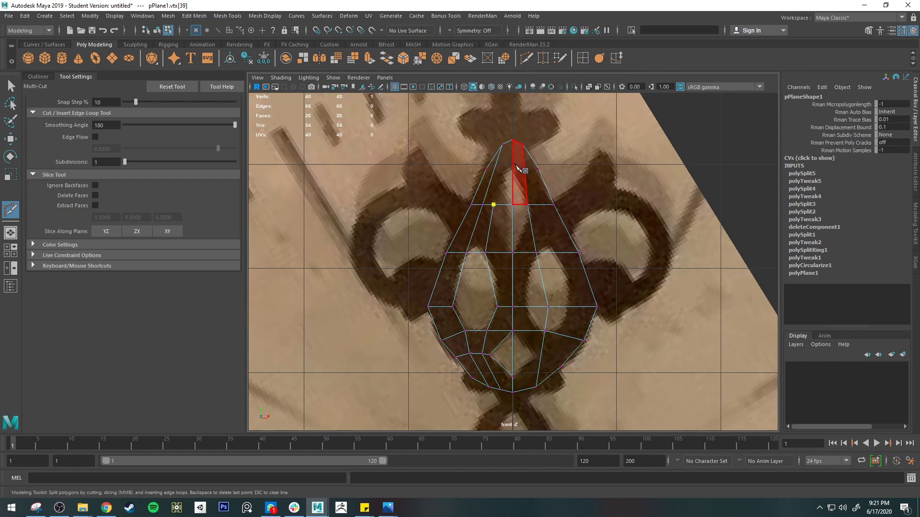
{"action": "right_click", "coordinate": [509, 243]}
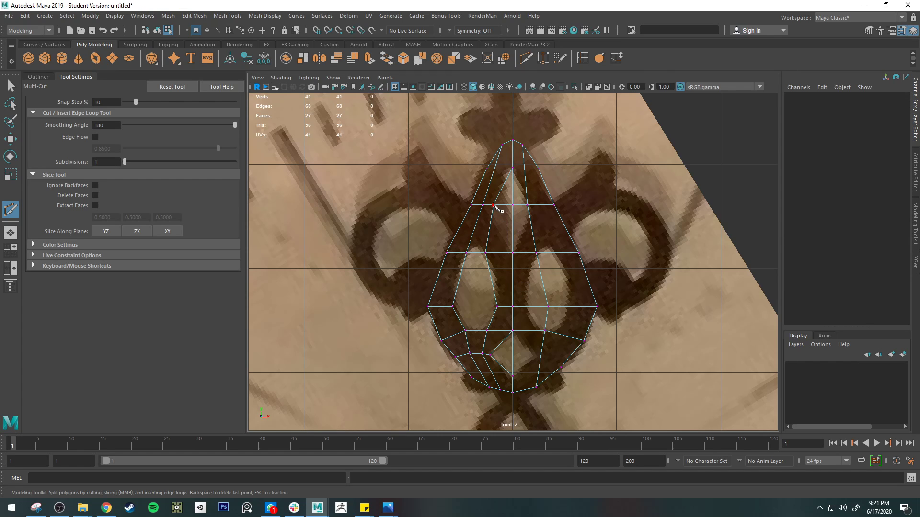
{"action": "left_click", "coordinate": [512, 253]}
{"action": "key", "text": "q"}
- Delete all faces on the right half of the mesh, keeping only the left half
{"action": "right_click_drag", "start_coordinate": [520, 224], "coordinate": [523, 254]}
{"action": "left_click", "coordinate": [516, 150]}
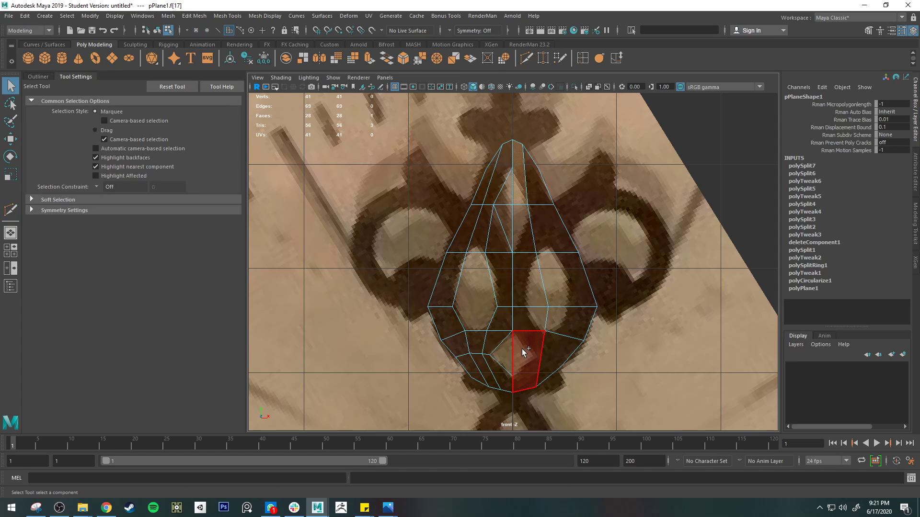
{"action": "double_click", "coordinate": [515, 347]}
{"action": "double_click", "coordinate": [528, 313]}
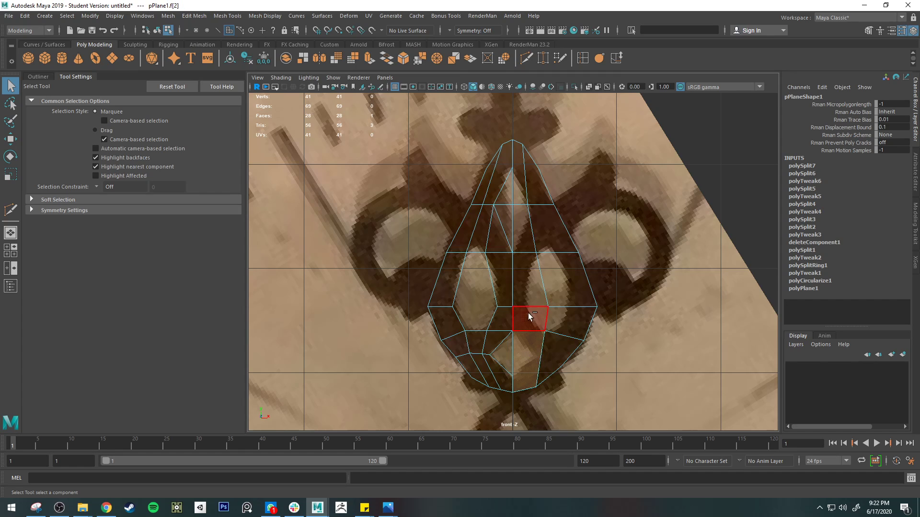
{"action": "left_click", "coordinate": [513, 189], "text": "shift"}
{"action": "key", "text": "Delete"}
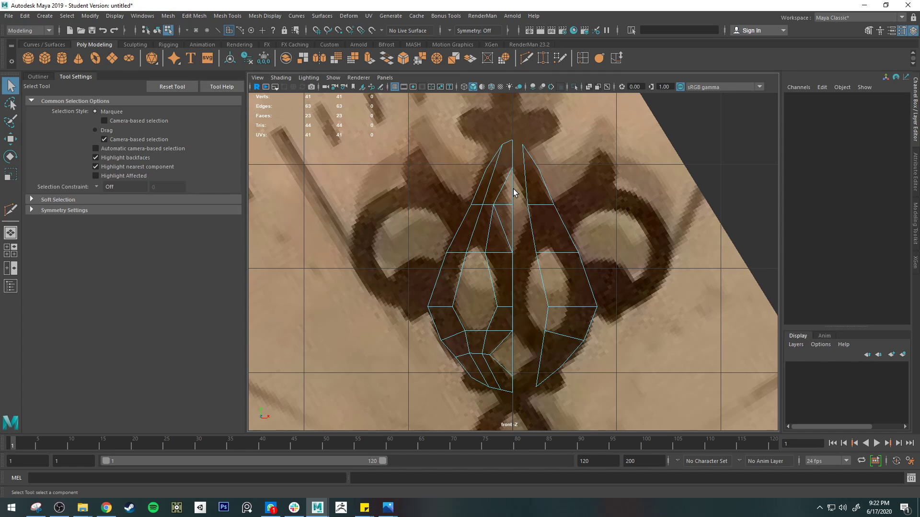
{"action": "double_click", "coordinate": [542, 228]}
{"action": "key", "text": "Delete"}
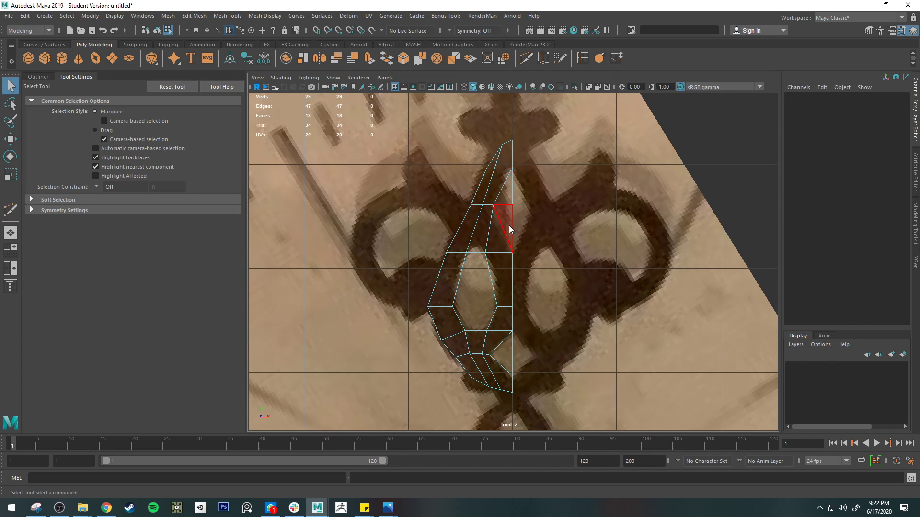
- Delete the two triangular faces covering the top opening and preview the half mesh smoothed
{"action": "right_click_drag", "start_coordinate": [508, 225], "coordinate": [498, 254]}
{"action": "left_click", "coordinate": [505, 226]}
{"action": "left_click", "coordinate": [514, 194], "text": "shift"}
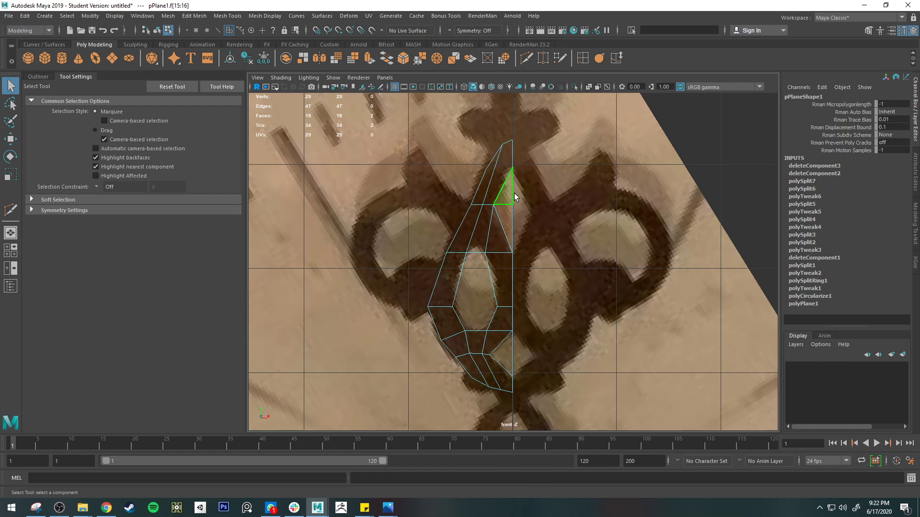
{"action": "key", "text": "Delete"}
{"action": "key", "text": "3"}
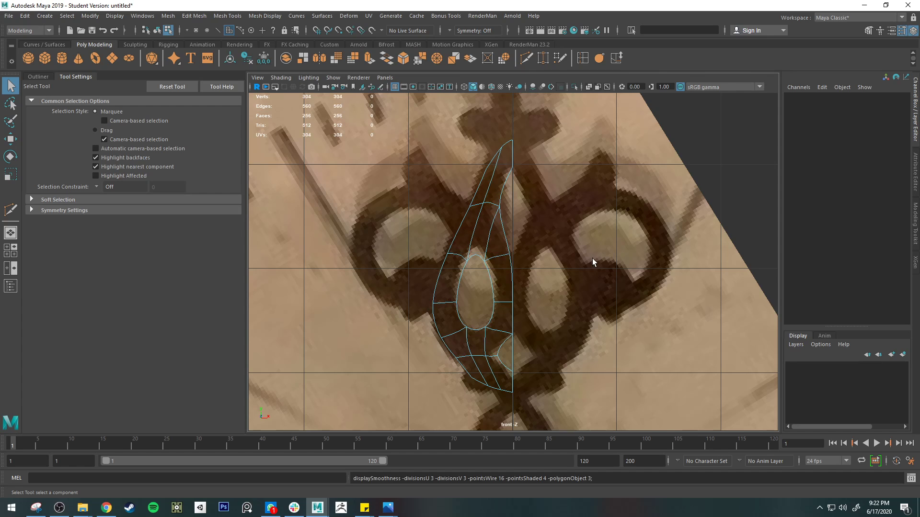
- Mirror the half mesh across the world X axis with merged borders and return it to unsmoothed display
{"action": "right_click_drag", "start_coordinate": [506, 235], "coordinate": [446, 239]}
{"action": "key", "text": "1"}
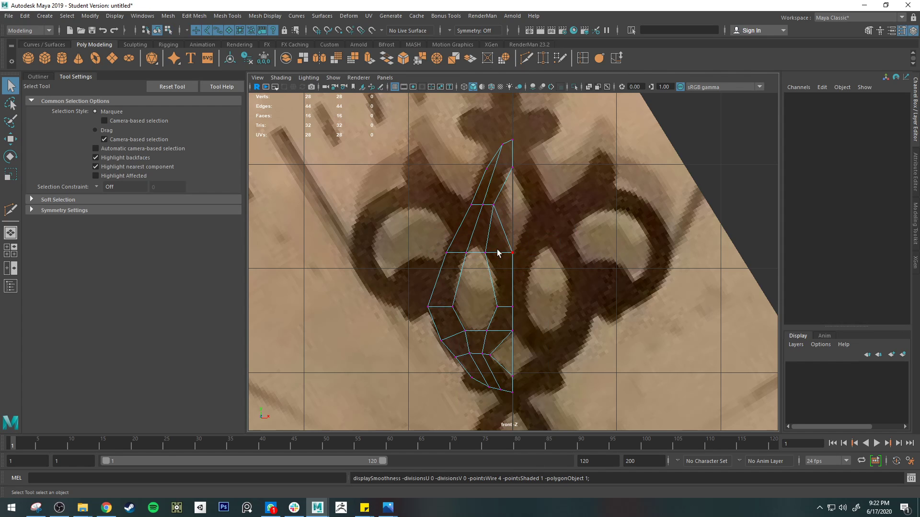
{"action": "right_click_drag", "start_coordinate": [503, 242], "coordinate": [542, 219]}
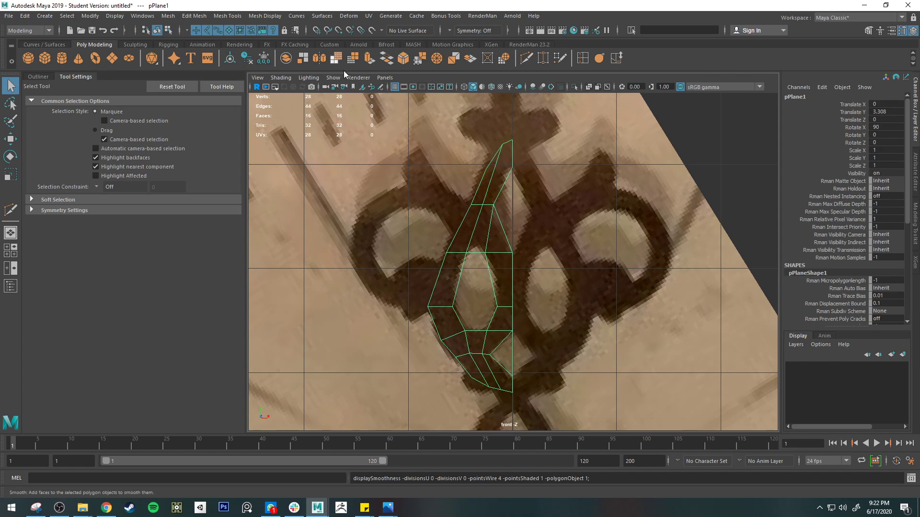
{"action": "left_click", "coordinate": [315, 57]}
{"action": "key", "text": "1"}
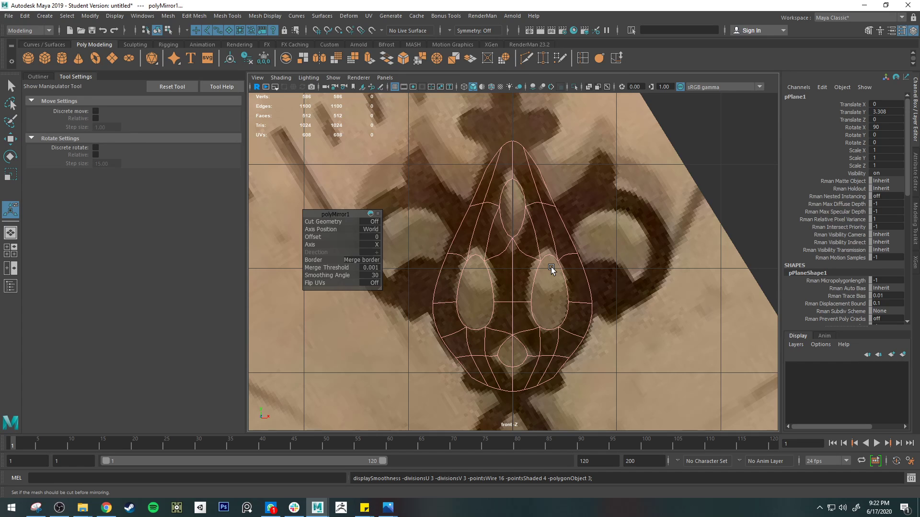
{"action": "key", "text": "q"}
- Multi-Cut a new edge row with Object X symmetry from the lower outer borders to the diamond opening's upper edges
{"action": "scroll", "coordinate": [522, 348], "scroll_direction": "up", "scroll_amount": 2}
{"action": "scroll", "coordinate": [524, 354], "scroll_direction": "up", "scroll_amount": 1}
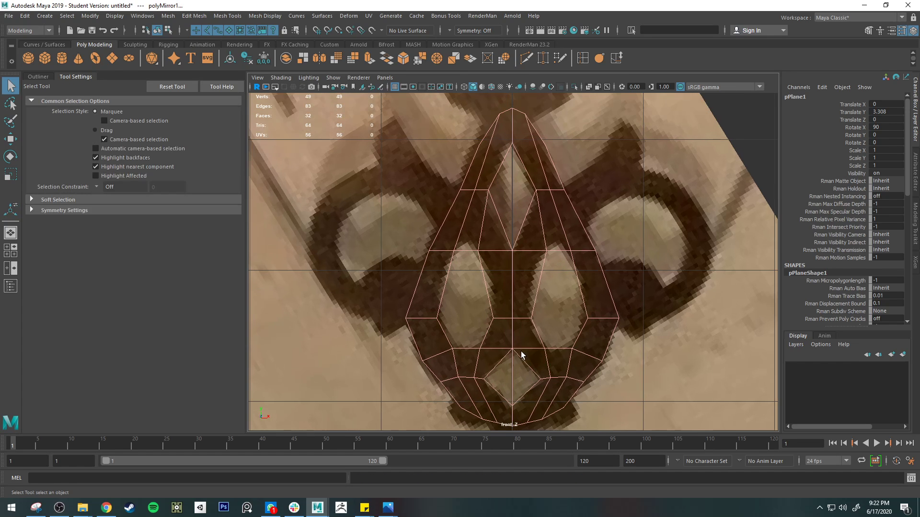
{"action": "middle_click_drag", "start_coordinate": [521, 355], "coordinate": [497, 310], "text": "alt"}
{"action": "scroll", "coordinate": [526, 310], "scroll_direction": "up", "scroll_amount": 1}
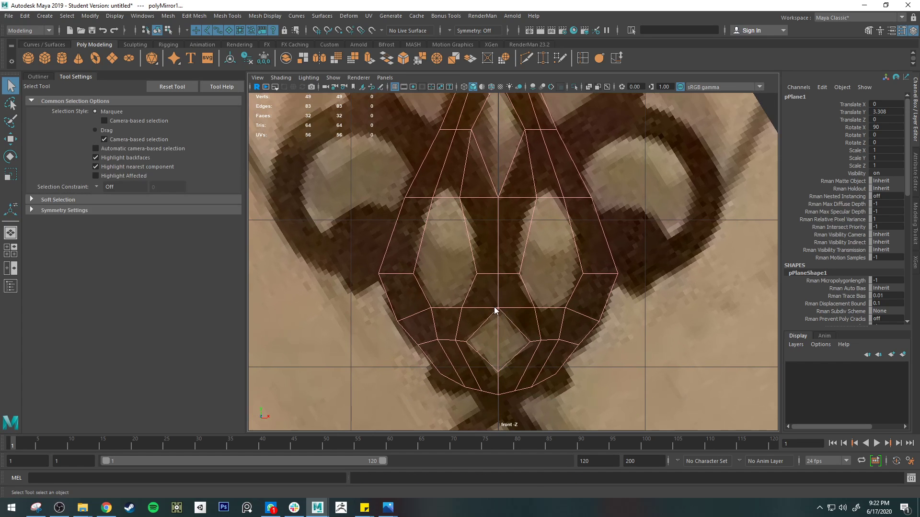
{"action": "right_click_drag", "start_coordinate": [489, 239], "coordinate": [440, 244]}
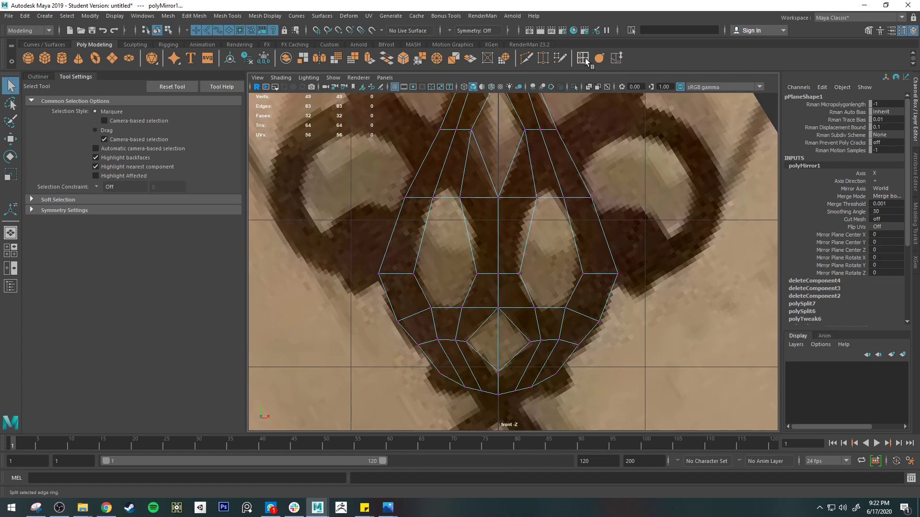
{"action": "left_click", "coordinate": [526, 58]}
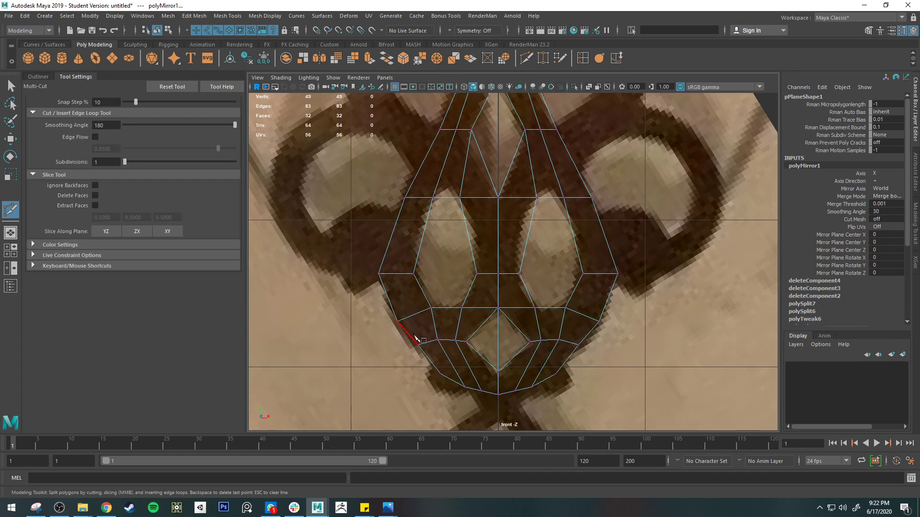
{"action": "left_click", "coordinate": [451, 29]}
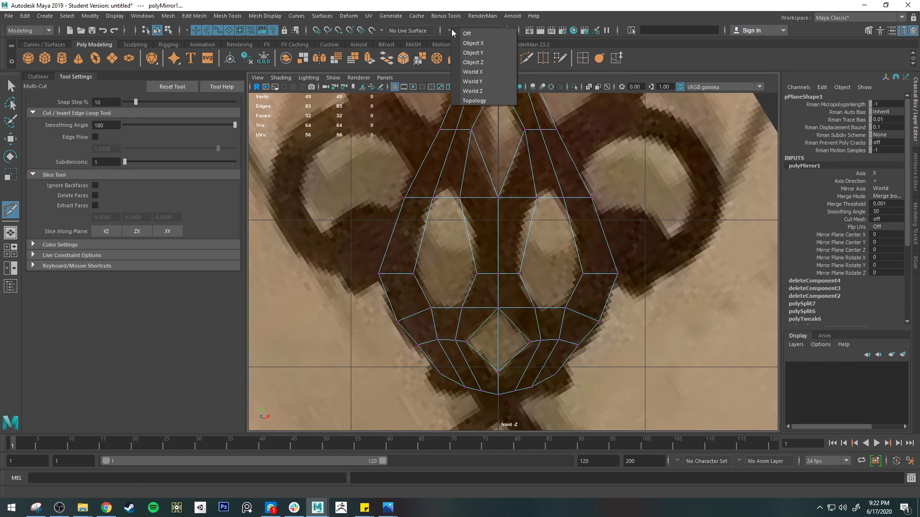
{"action": "left_click", "coordinate": [479, 43]}
{"action": "left_click", "coordinate": [410, 336]}
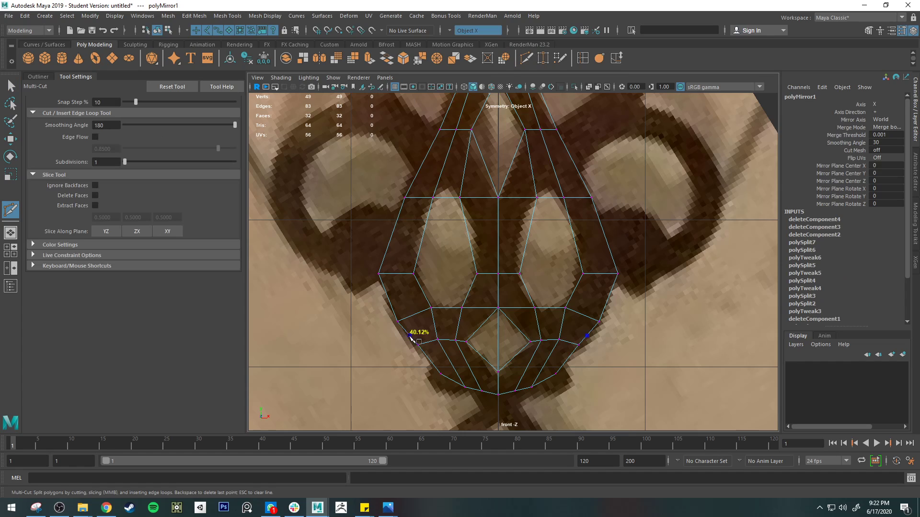
{"action": "left_click", "coordinate": [435, 325]}
{"action": "left_click", "coordinate": [459, 322]}
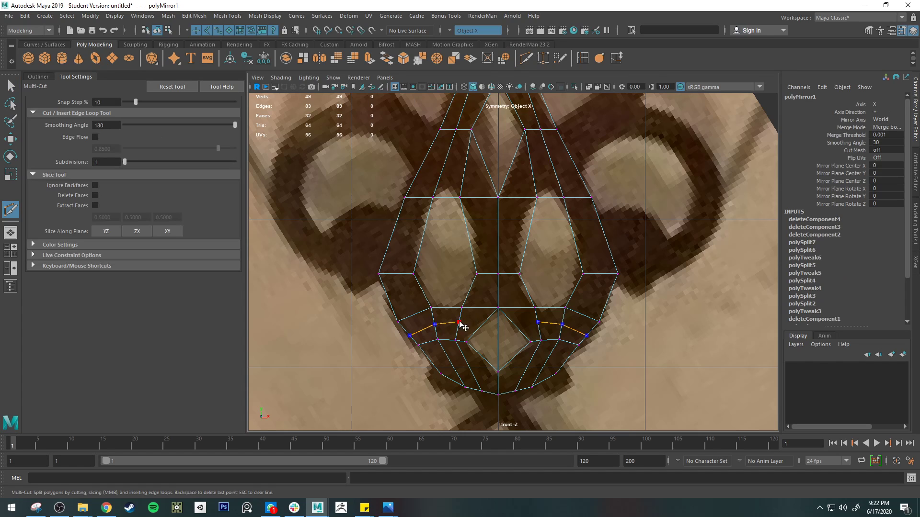
{"action": "left_click", "coordinate": [491, 315]}
{"action": "key", "text": "q"}
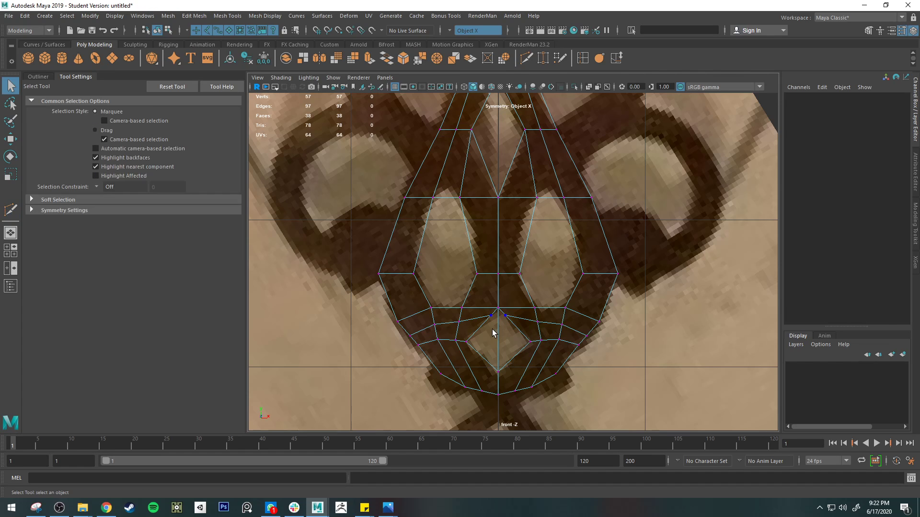
- Turn symmetry off and merge the two new vertices near the diamond opening's upper tip into one on the center line
{"action": "left_click", "coordinate": [492, 317]}
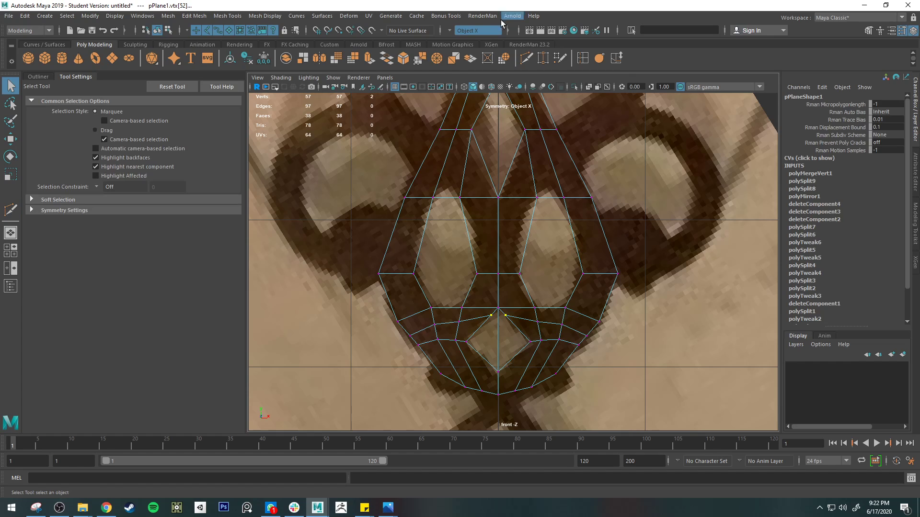
{"action": "left_click", "coordinate": [451, 30]}
{"action": "left_click", "coordinate": [467, 38]}
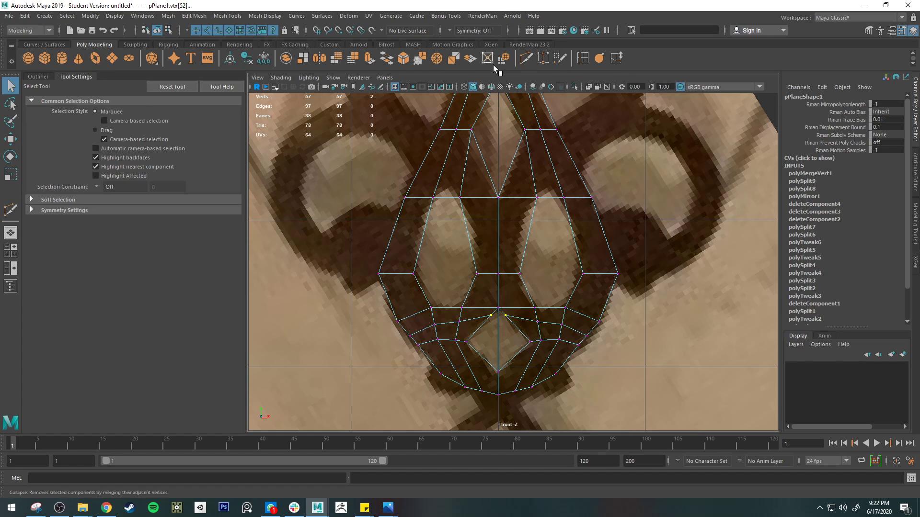
{"action": "left_click", "coordinate": [439, 59]}
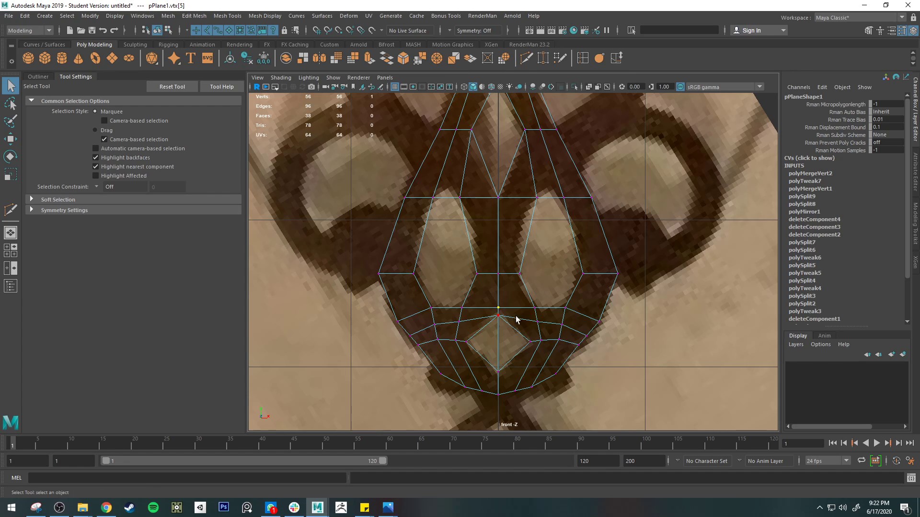
- Move the center-line vertex above the diamond opening's upper tip slightly upward
{"action": "key", "text": "w"}
{"action": "left_click_drag", "start_coordinate": [496, 293], "coordinate": [496, 284]}
{"action": "key", "text": "q"}
- Switch to edge selection and set up the Multi-Cut tool with Object X symmetry
{"action": "right_click_drag", "start_coordinate": [523, 257], "coordinate": [517, 220]}
{"action": "left_click", "coordinate": [526, 59]}
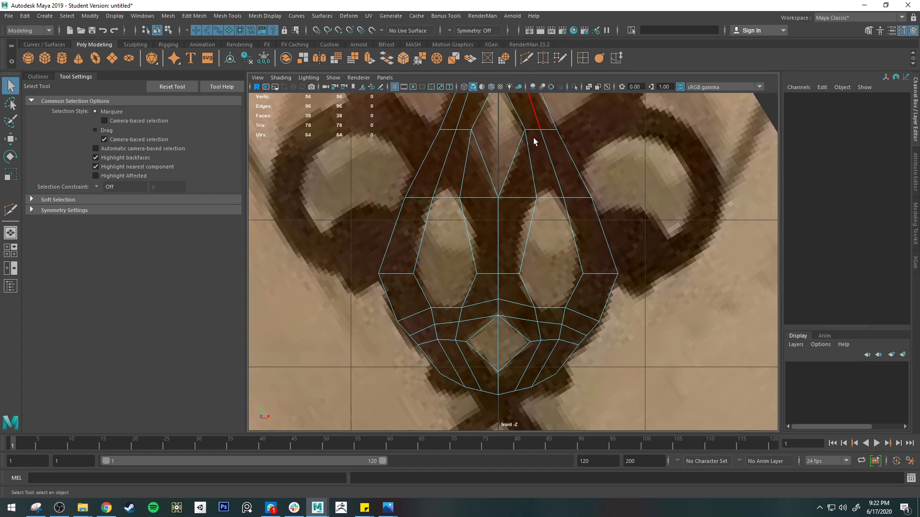
{"action": "key", "text": "q"}
{"action": "left_click", "coordinate": [537, 322]}
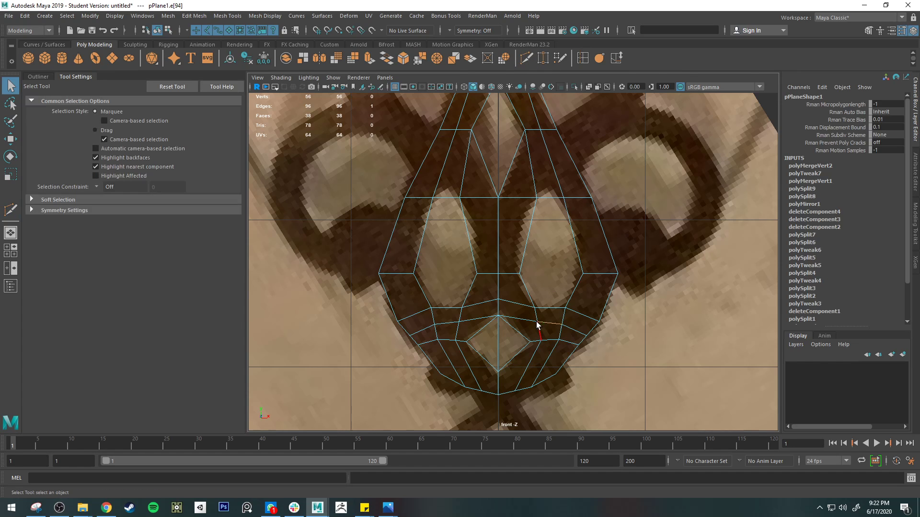
{"action": "left_click", "coordinate": [526, 59]}
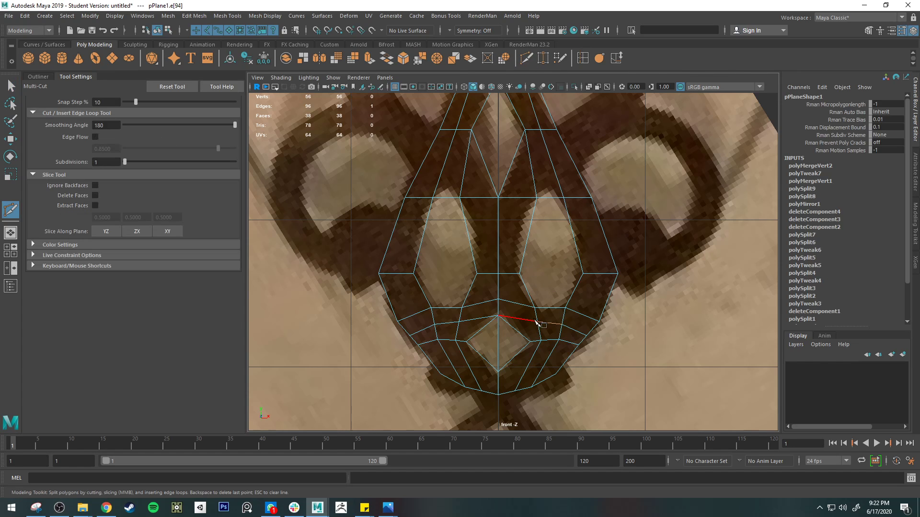
{"action": "left_click", "coordinate": [450, 30]}
{"action": "left_click", "coordinate": [484, 41]}
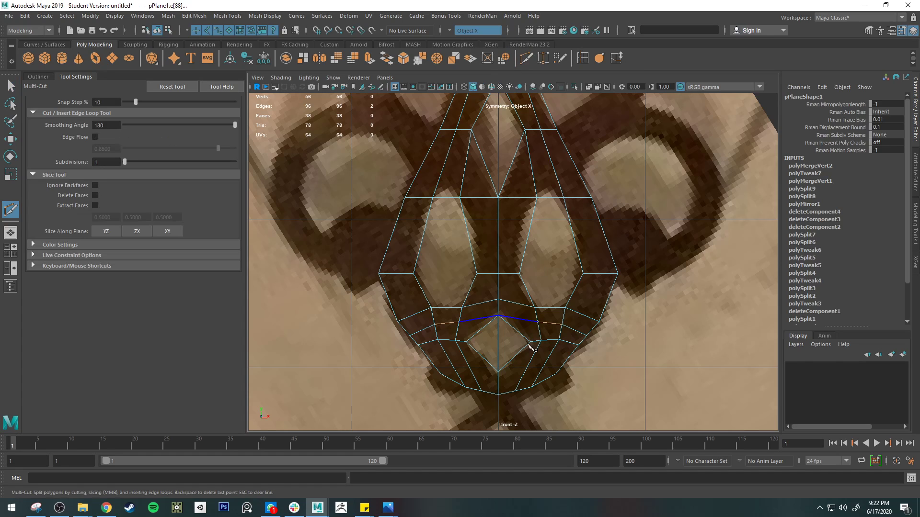
- Try re-cutting the edge row just above the diamond opening's upper tip and deleting the old edges, and undo the attempt
{"action": "left_click", "coordinate": [498, 311]}
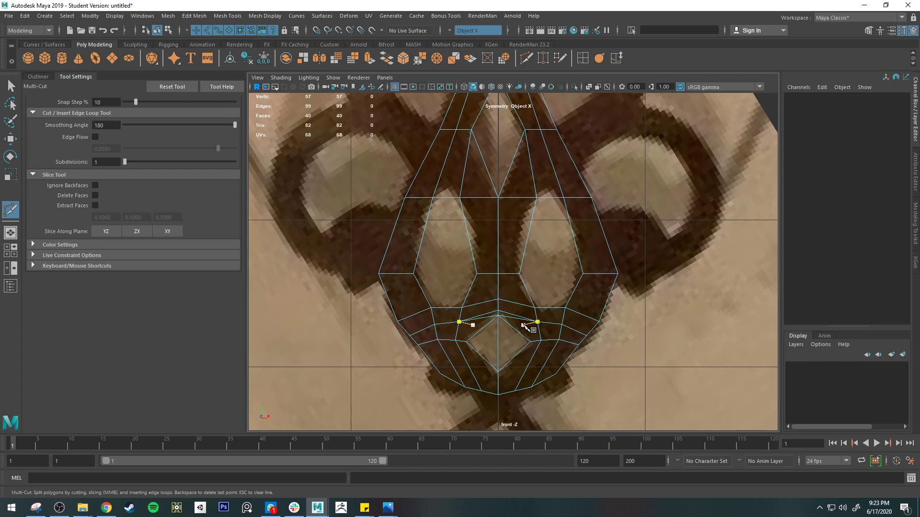
{"action": "key", "text": "q"}
{"action": "key", "text": "Delete"}
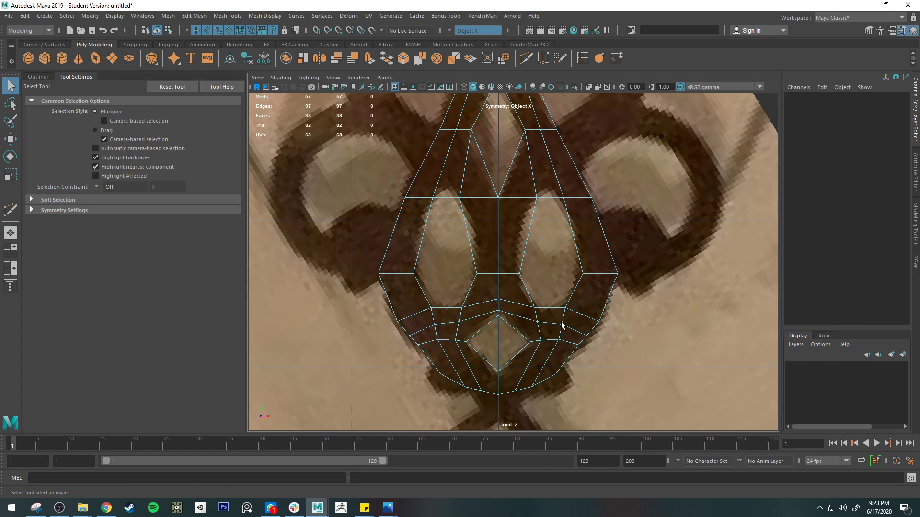
{"action": "right_click_drag", "start_coordinate": [498, 316], "coordinate": [460, 245]}
{"action": "key", "text": "ctrl+z"}
{"action": "key", "text": "ctrl+z"}
{"action": "key", "text": "ctrl+z"}
{"action": "key", "text": "ctrl+z"}
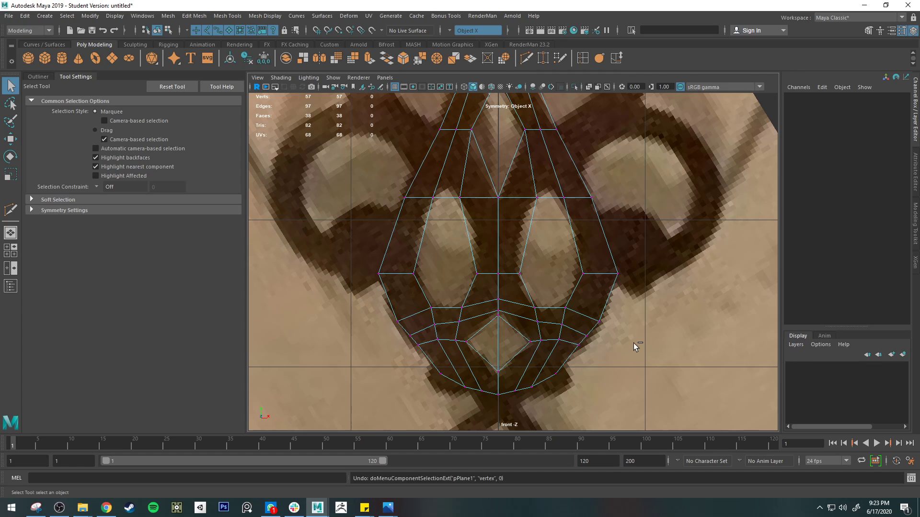
- Multi-Cut a symmetric edge row from the lower outer borders to the diamond opening's lower tip and preview the mesh smoothed
{"action": "key", "text": "3"}
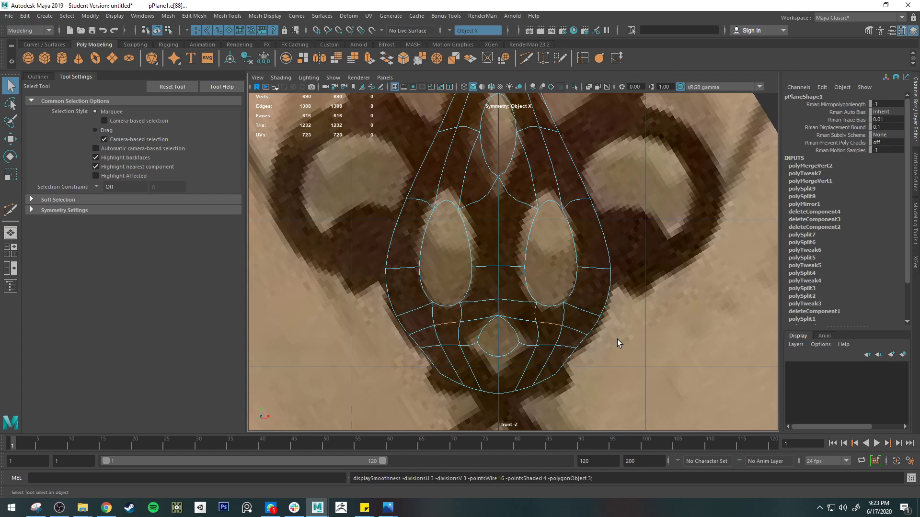
{"action": "key", "text": "1"}
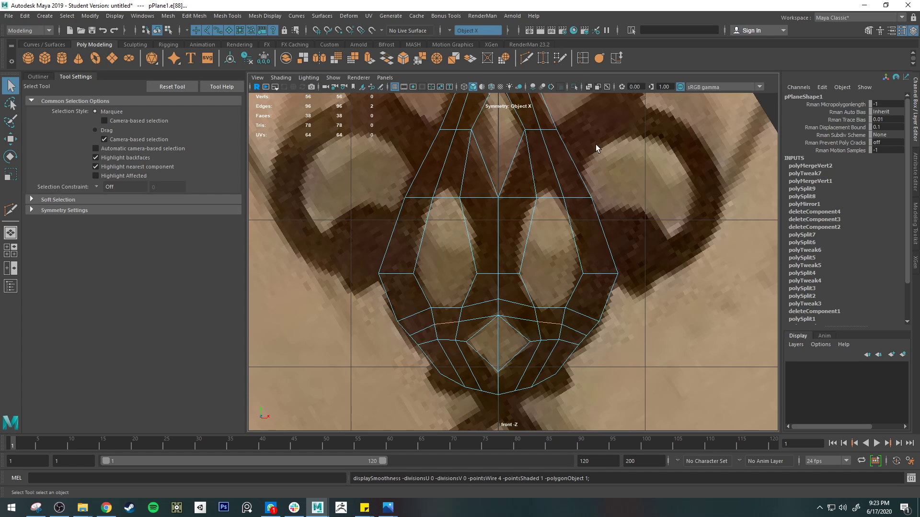
{"action": "left_click", "coordinate": [526, 59]}
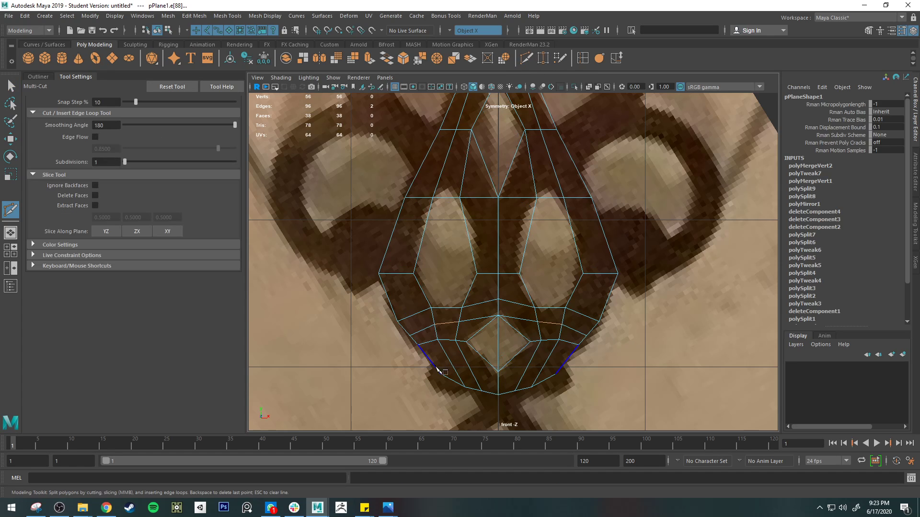
{"action": "left_click", "coordinate": [436, 368]}
{"action": "left_click", "coordinate": [498, 372]}
{"action": "key", "text": "Return"}
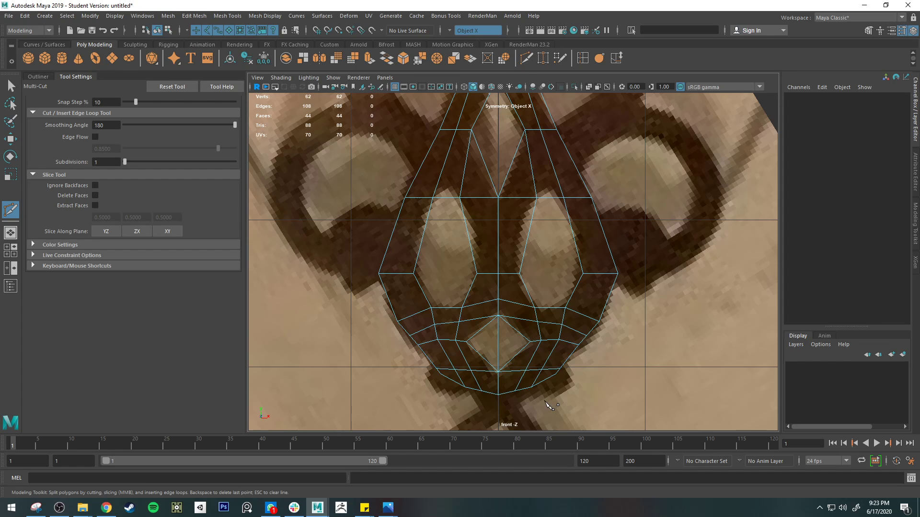
{"action": "key", "text": "3"}
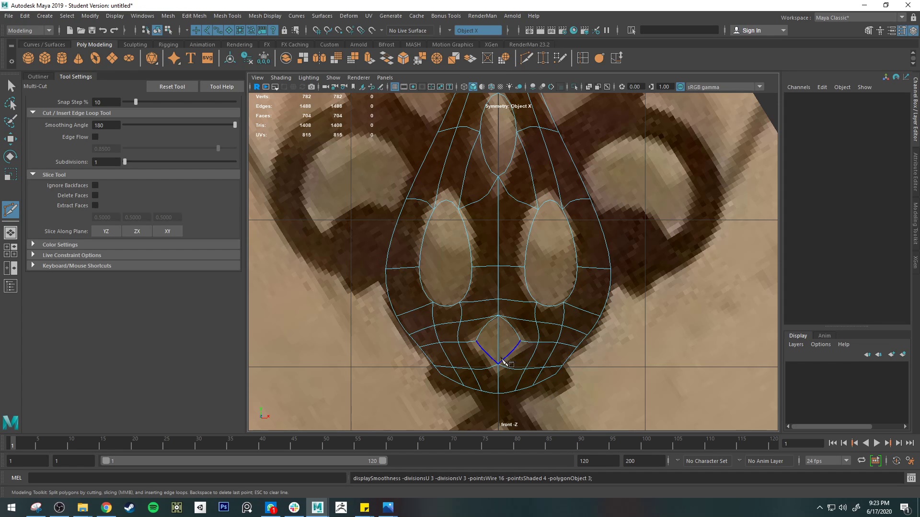
- In unsmoothed display, Multi-Cut symmetric edges from the top opening's upper tip to the outer borders
{"action": "middle_click_drag", "start_coordinate": [523, 187], "coordinate": [517, 250], "text": "alt"}
{"action": "key", "text": "1"}
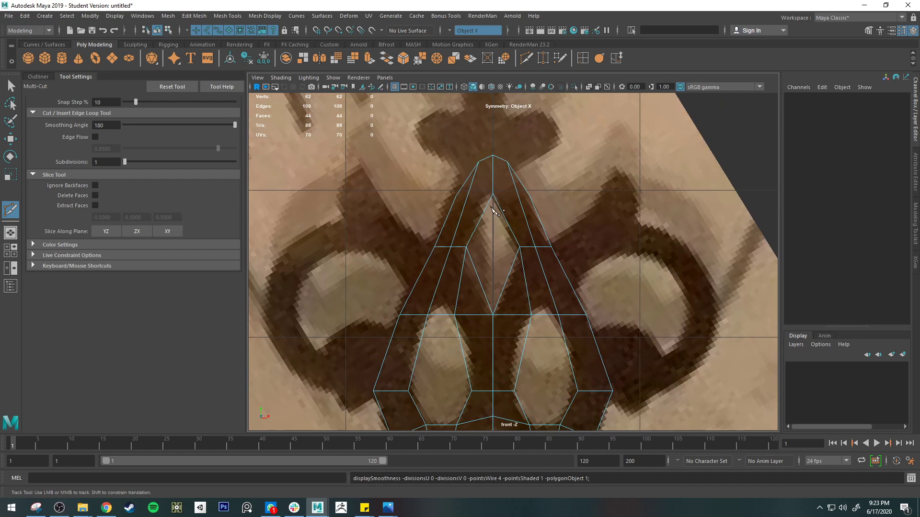
{"action": "left_click", "coordinate": [493, 194]}
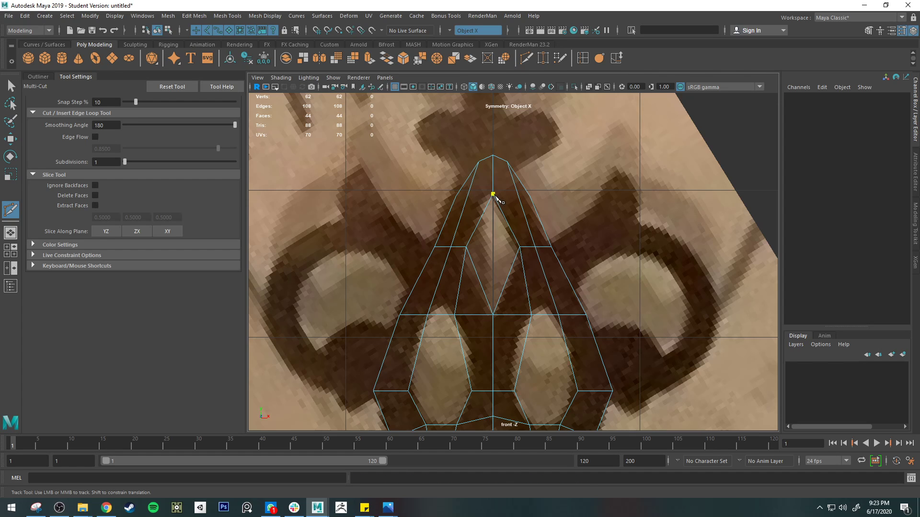
{"action": "left_click", "coordinate": [450, 211]}
{"action": "key", "text": "Return"}
- Compare the smoothed and unsmoothed display of the mesh around the diamond opening
{"action": "middle_click_drag", "start_coordinate": [546, 307], "coordinate": [538, 217], "text": "alt"}
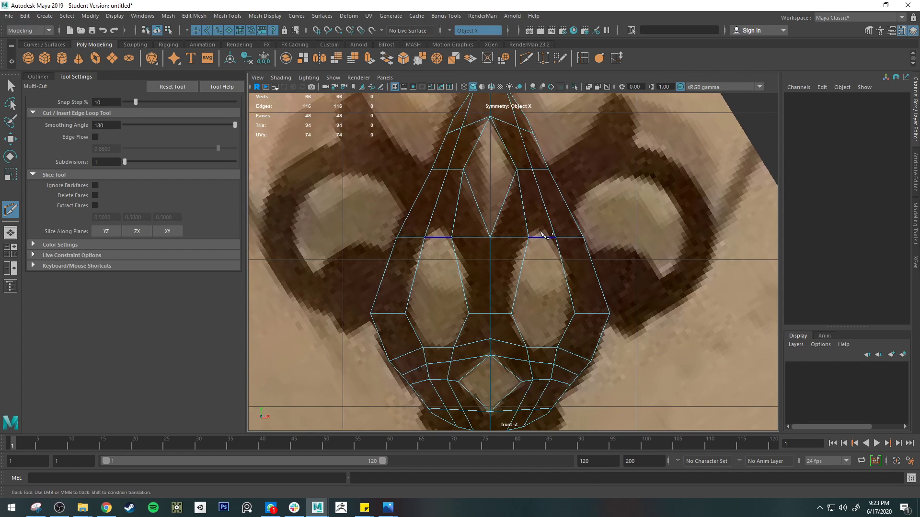
{"action": "middle_click_drag", "start_coordinate": [513, 266], "coordinate": [511, 228], "text": "alt"}
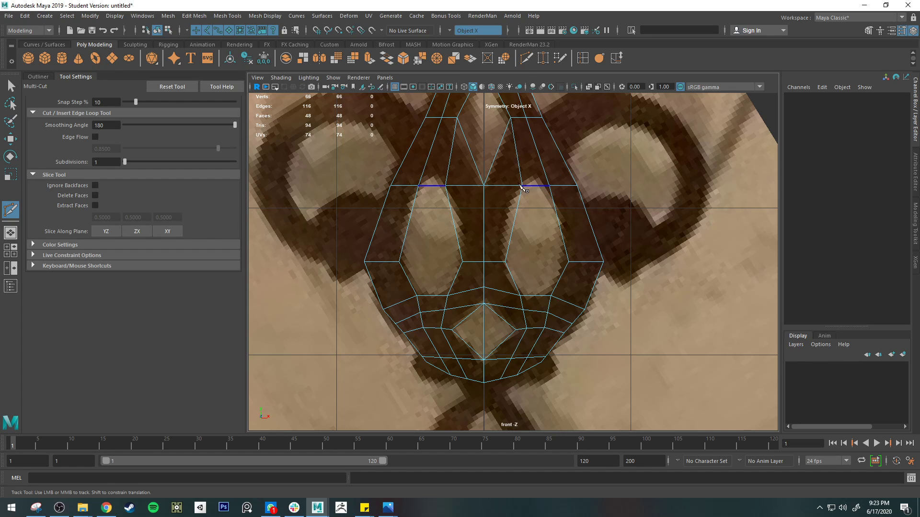
{"action": "scroll", "coordinate": [515, 350], "scroll_direction": "up", "scroll_amount": 1}
{"action": "scroll", "coordinate": [496, 330], "scroll_direction": "up", "scroll_amount": 1}
{"action": "middle_click_drag", "start_coordinate": [501, 364], "coordinate": [512, 308], "text": "alt"}
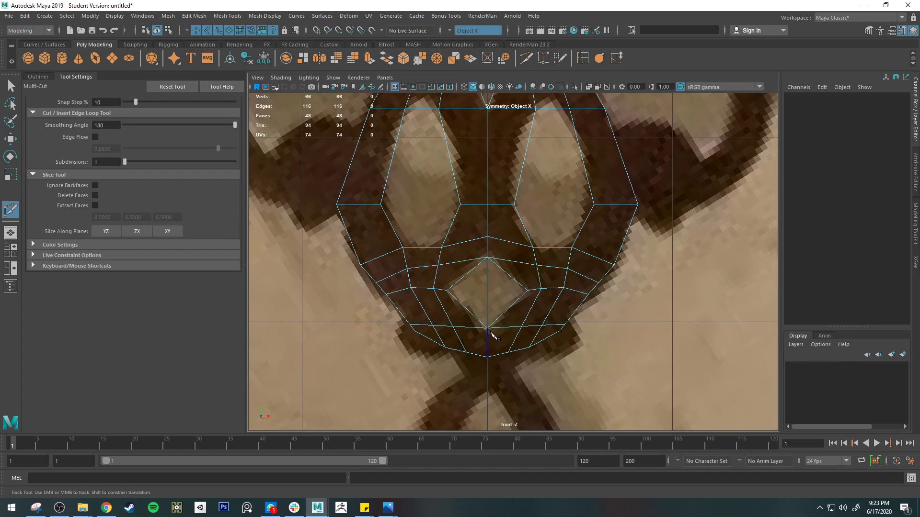
{"action": "scroll", "coordinate": [493, 335], "scroll_direction": "up", "scroll_amount": 1}
{"action": "key", "text": "3"}
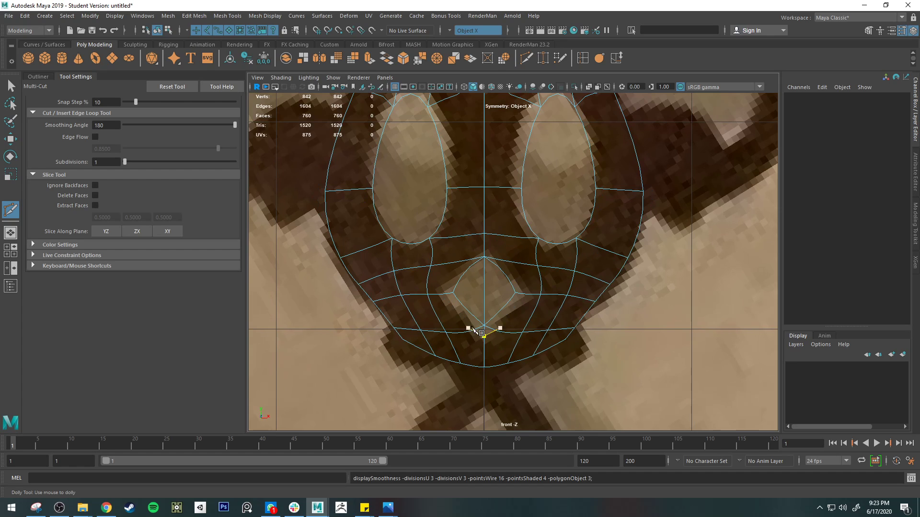
{"action": "key", "text": "1"}
{"action": "key", "text": "3"}
{"action": "key", "text": "1"}
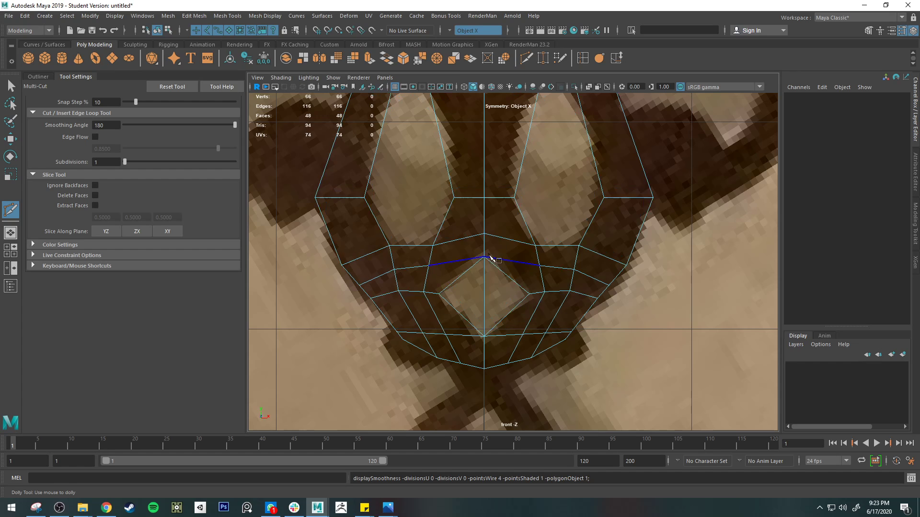
{"action": "key", "text": "3"}
{"action": "key", "text": "1"}
{"action": "key", "text": "3"}
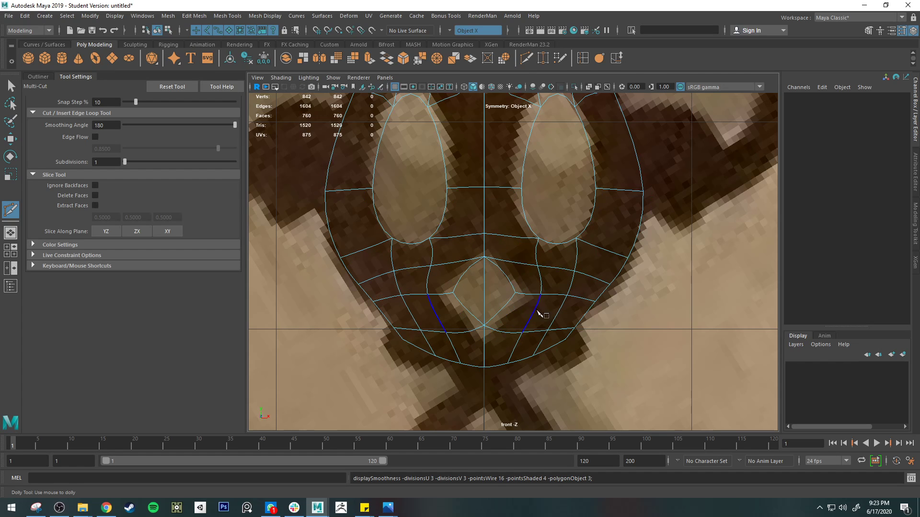
{"action": "key", "text": "1"}
{"action": "key", "text": "3"}
{"action": "key", "text": "1"}
- Try to bevel the diamond opening's four edges with a fraction of 1, and undo the bevel
{"action": "key", "text": "q"}
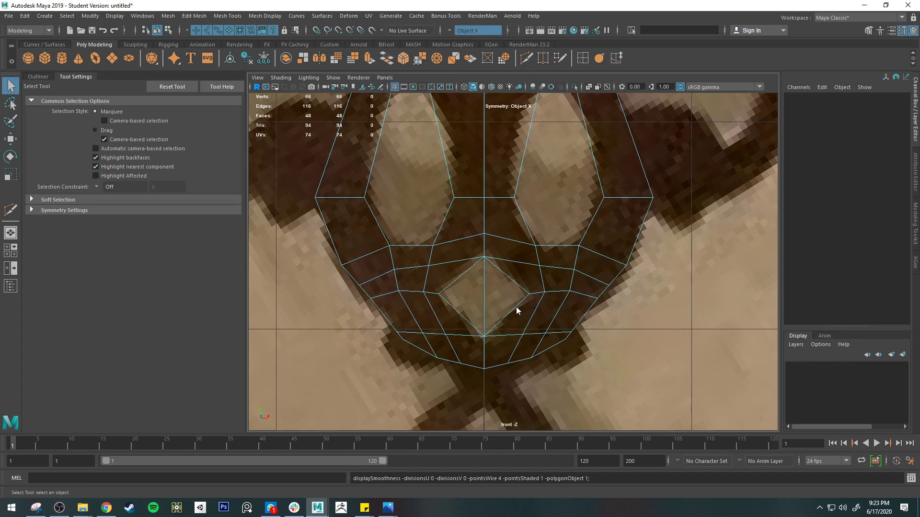
{"action": "right_click_drag", "start_coordinate": [513, 242], "coordinate": [516, 218]}
{"action": "left_click", "coordinate": [520, 304]}
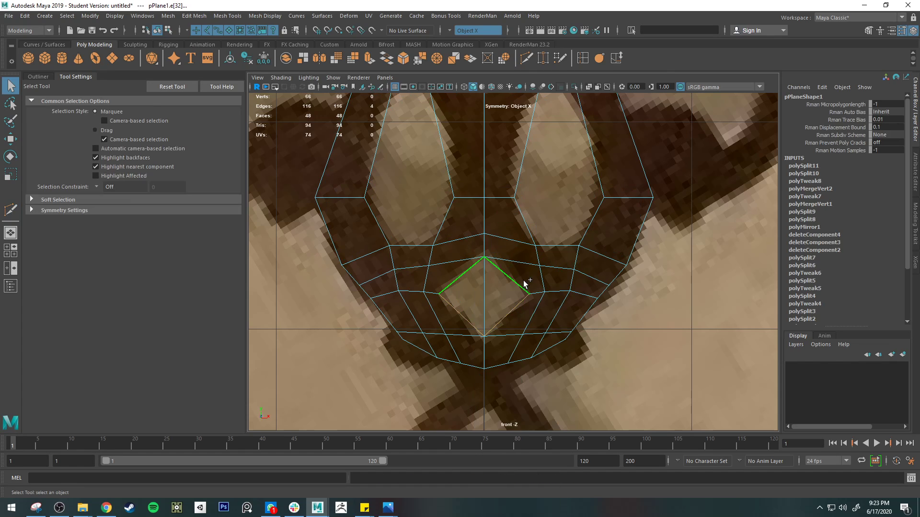
{"action": "key", "text": "ctrl+b"}
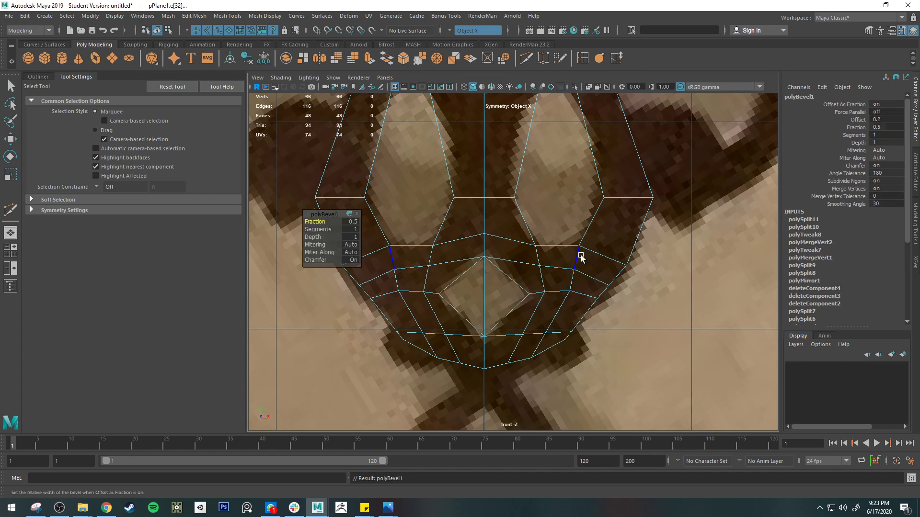
{"action": "left_click_drag", "start_coordinate": [315, 222], "coordinate": [340, 220]}
{"action": "key", "text": "q"}
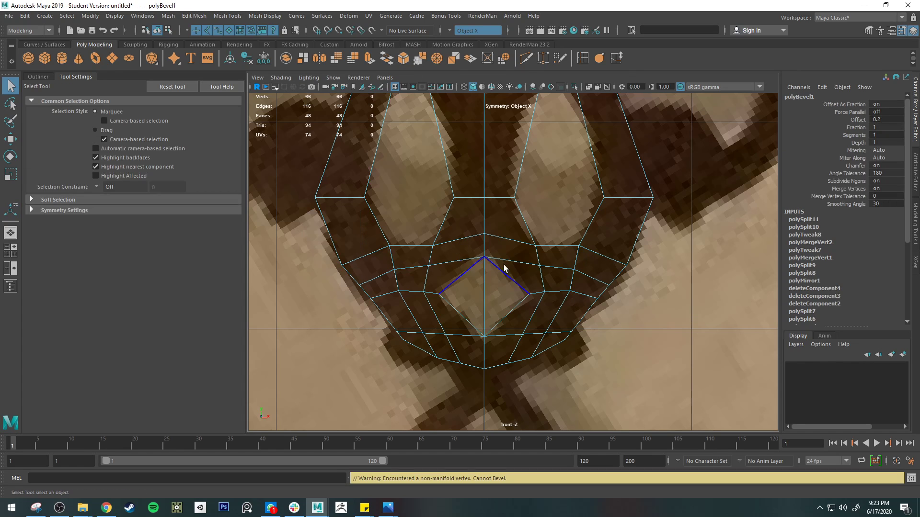
{"action": "key", "text": "ctrl+z"}
- Extrude the diamond opening's four edges, scale them slightly inward and preview the mesh smoothed
{"action": "key", "text": "ctrl+e"}
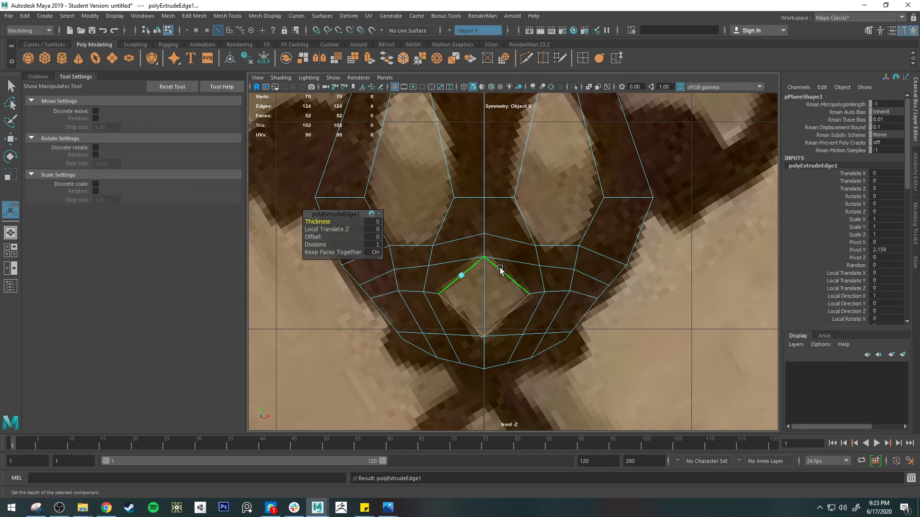
{"action": "key", "text": "r"}
{"action": "left_click_drag", "start_coordinate": [507, 293], "coordinate": [498, 297]}
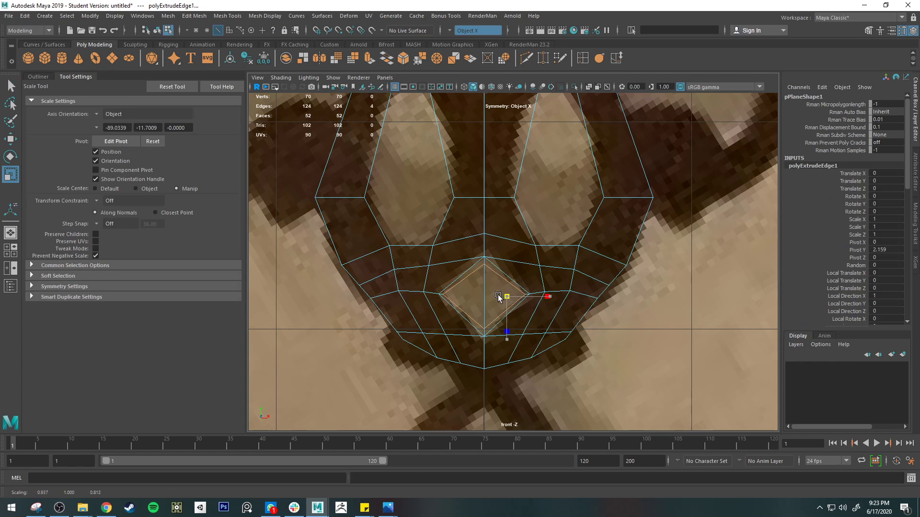
{"action": "key", "text": "3"}
{"action": "key", "text": "q"}
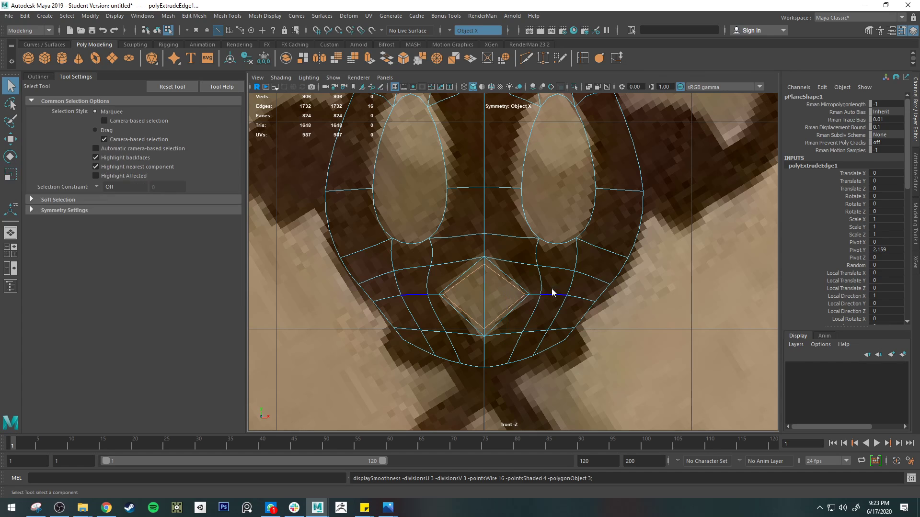
- Move the whole hand mesh forward to Translate Z 0.429, in front of the reference image, and return to the front view
{"action": "right_click_drag", "start_coordinate": [551, 289], "coordinate": [594, 252]}
{"action": "left_click", "coordinate": [643, 341]}
{"action": "left_click", "coordinate": [568, 319]}
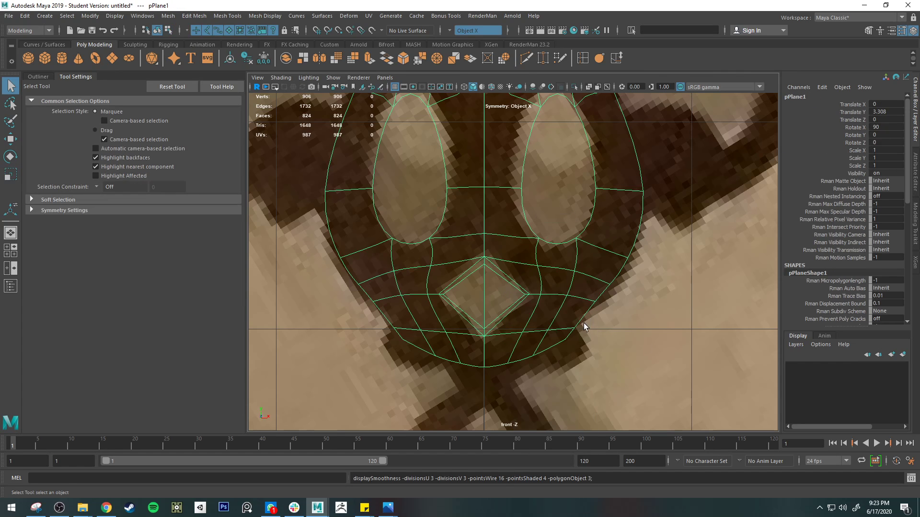
{"action": "key", "text": "w"}
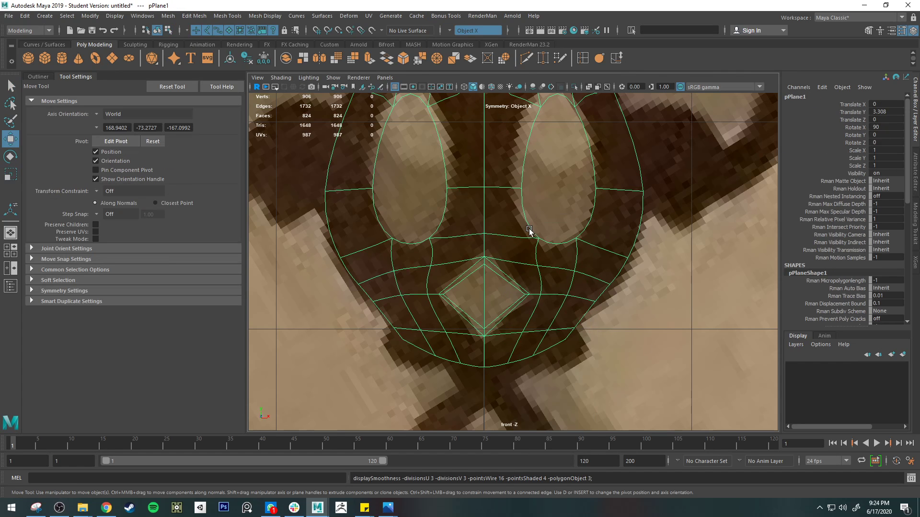
{"action": "scroll", "coordinate": [530, 230], "scroll_direction": "down", "scroll_amount": 10}
{"action": "key", "text": "space"}
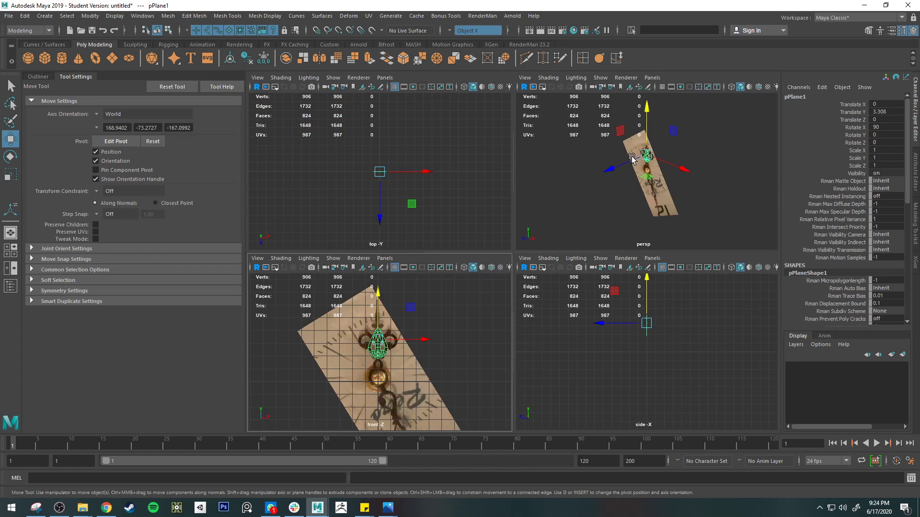
{"action": "key", "text": "space"}
{"action": "left_click_drag", "start_coordinate": [484, 246], "coordinate": [474, 242]}
{"action": "key", "text": "space"}
{"action": "key", "text": "space"}
{"action": "scroll", "coordinate": [437, 347], "scroll_direction": "up", "scroll_amount": 8}
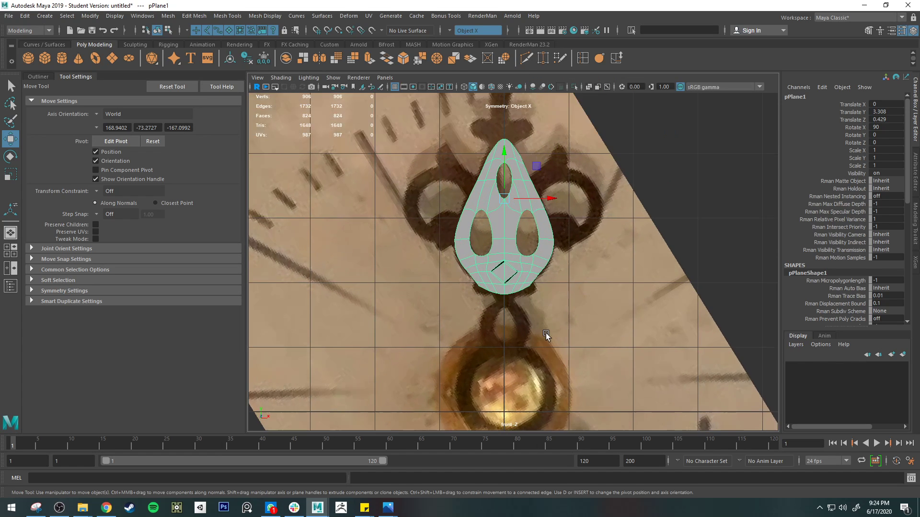
- Delete the faces filling the diamond opening and the extruded faces along its rim, and return to unsmoothed display
{"action": "key", "text": "F11"}
{"action": "scroll", "coordinate": [503, 292], "scroll_direction": "up", "scroll_amount": 4}
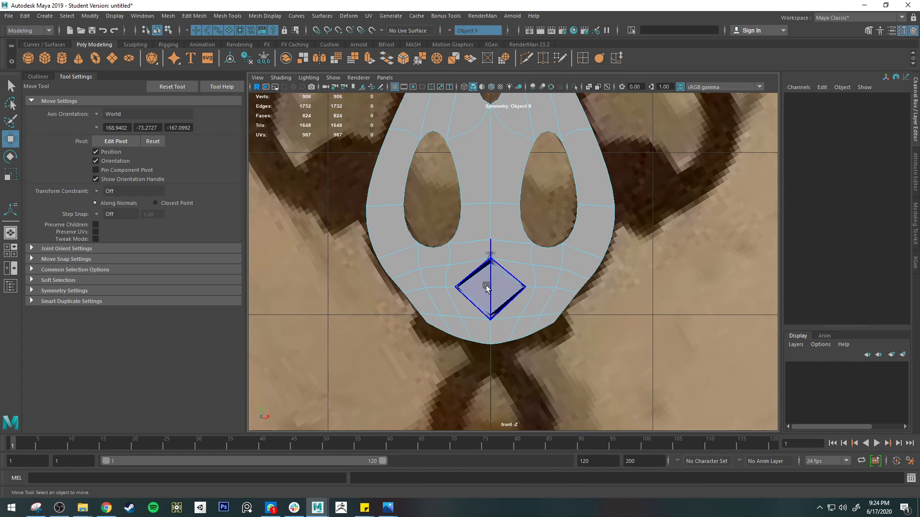
{"action": "left_click", "coordinate": [496, 294]}
{"action": "key", "text": "Delete"}
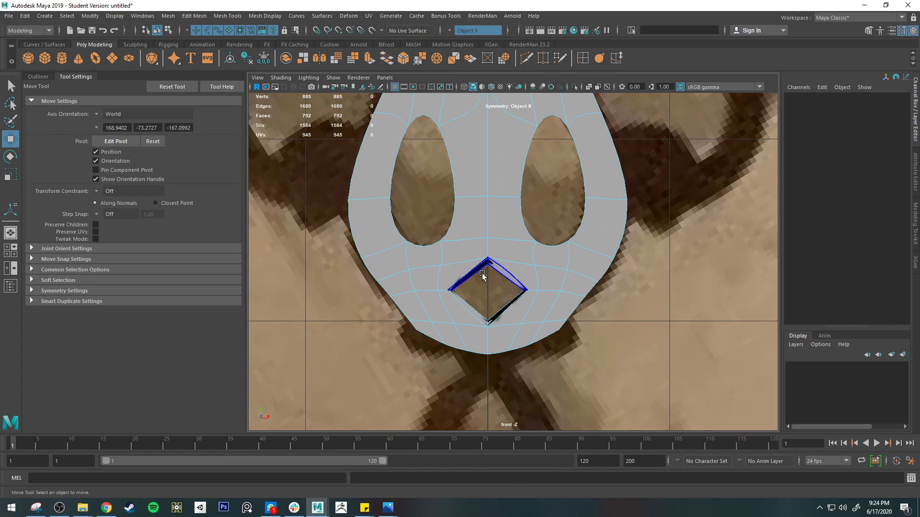
{"action": "left_click", "coordinate": [492, 274]}
{"action": "key", "text": "Delete"}
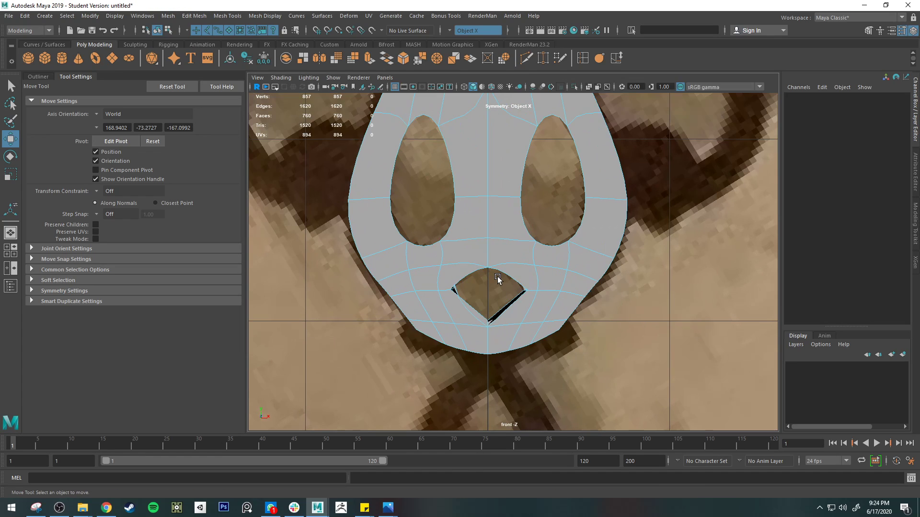
{"action": "left_click", "coordinate": [475, 313]}
{"action": "key", "text": "Delete"}
{"action": "left_click", "coordinate": [472, 309]}
{"action": "key", "text": "1"}
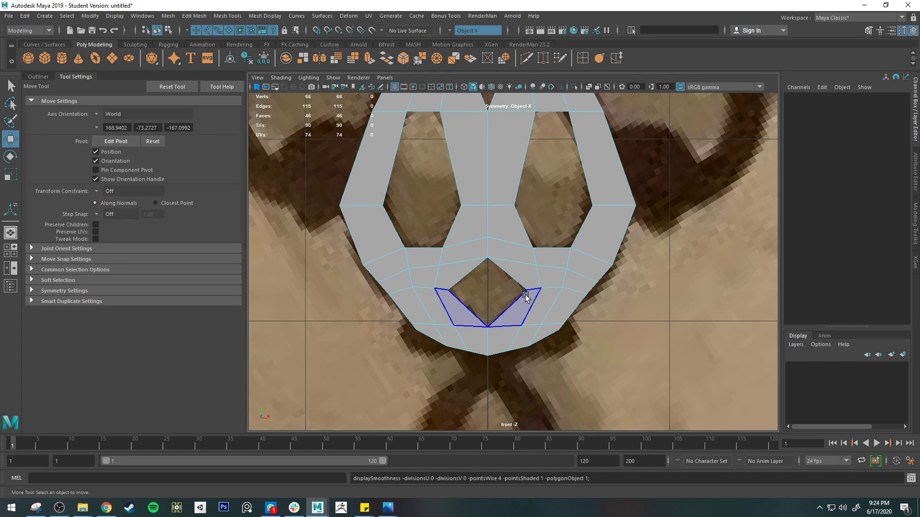
- Preview the mesh smoothed, extrude the diamond opening's border edges and scale them slightly inward to form a narrow rim
{"action": "key", "text": "3"}
{"action": "right_click_drag", "start_coordinate": [516, 243], "coordinate": [515, 220]}
{"action": "double_click", "coordinate": [516, 294]}
{"action": "key", "text": "ctrl+e"}
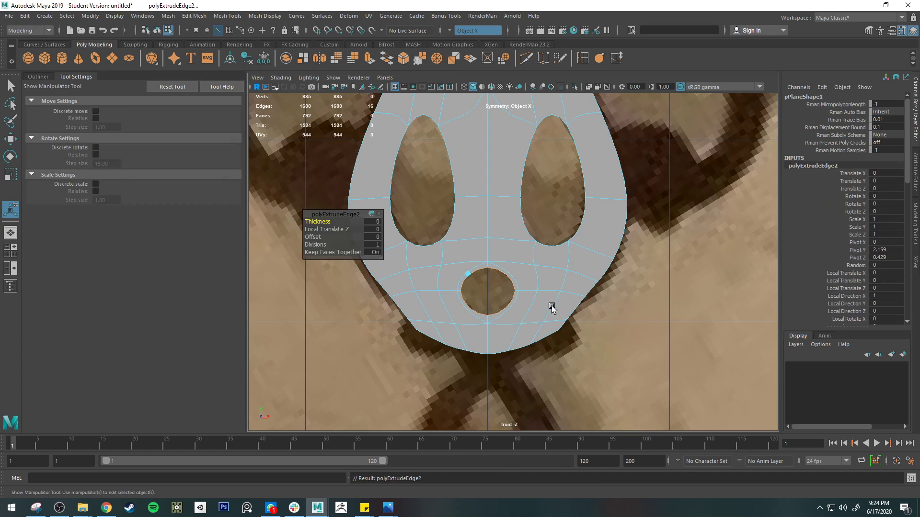
{"action": "key", "text": "e"}
{"action": "key", "text": "r"}
{"action": "left_click_drag", "start_coordinate": [508, 293], "coordinate": [499, 290]}
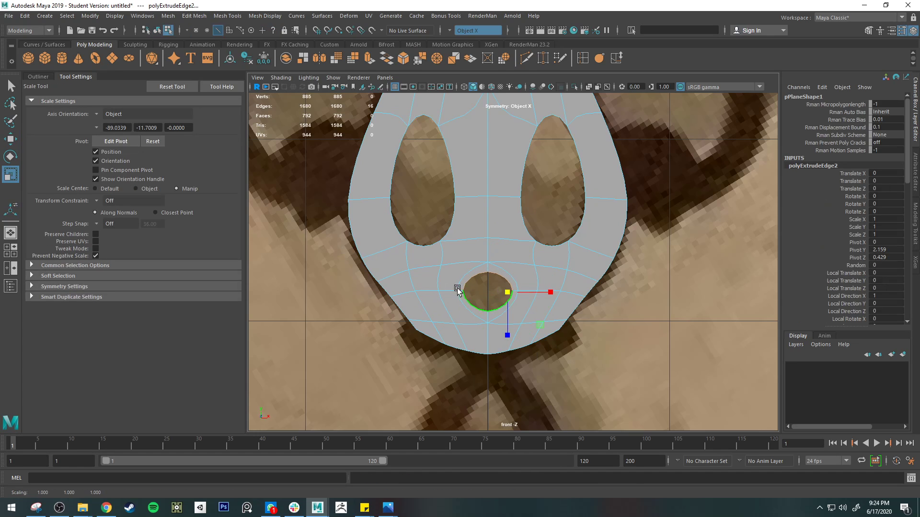
- Return to unsmoothed display, undo the diamond opening's rim extrusion and redo it
{"action": "key", "text": "1"}
{"action": "key", "text": "ctrl+z"}
{"action": "key", "text": "ctrl+z"}
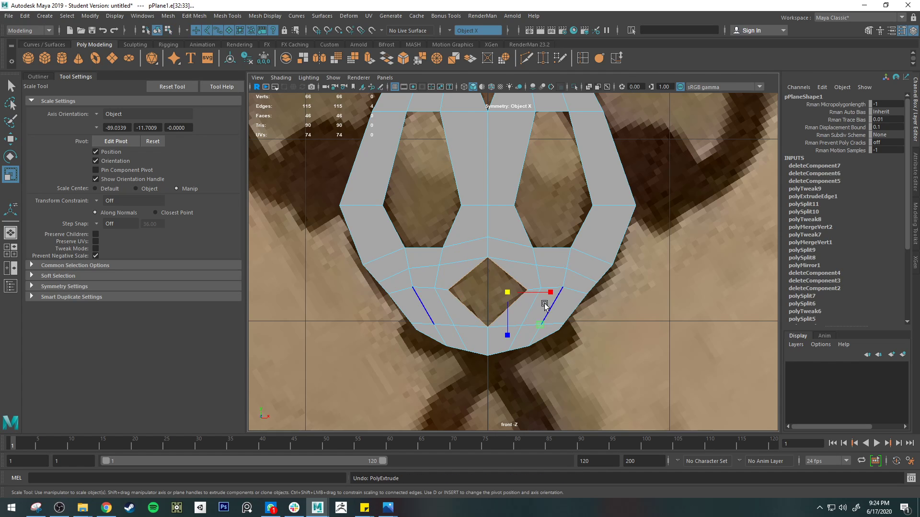
{"action": "scroll", "coordinate": [530, 251], "scroll_direction": "up", "scroll_amount": 3}
{"action": "middle_click_drag", "start_coordinate": [472, 267], "coordinate": [531, 251], "text": "alt"}
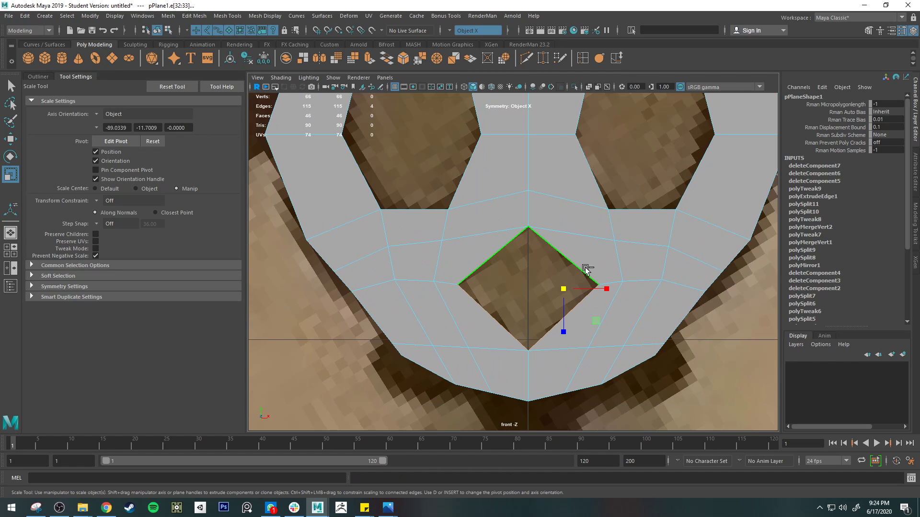
{"action": "key", "text": "ctrl+e"}
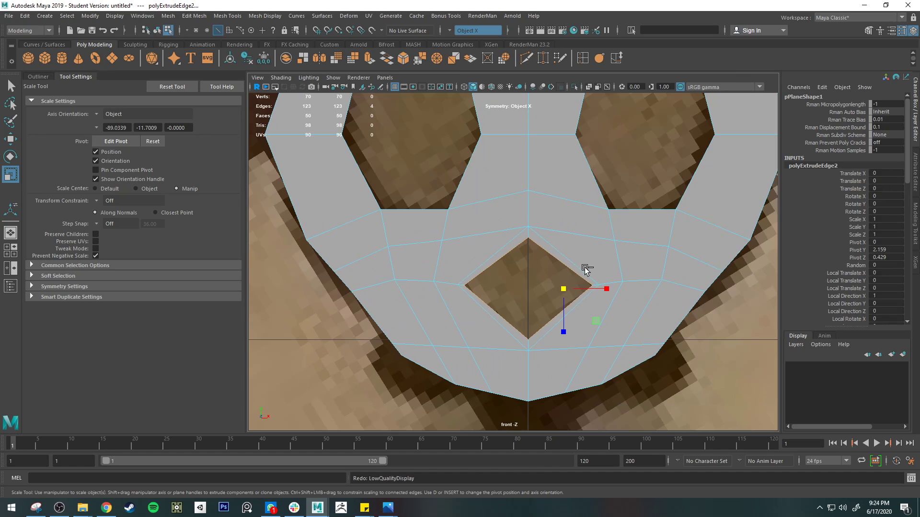
- Multi-Cut short support edges across the diamond opening's rim on both sides of its top corner
{"action": "scroll", "coordinate": [585, 268], "scroll_direction": "up", "scroll_amount": 2}
{"action": "middle_click_drag", "start_coordinate": [622, 284], "coordinate": [594, 274], "text": "alt"}
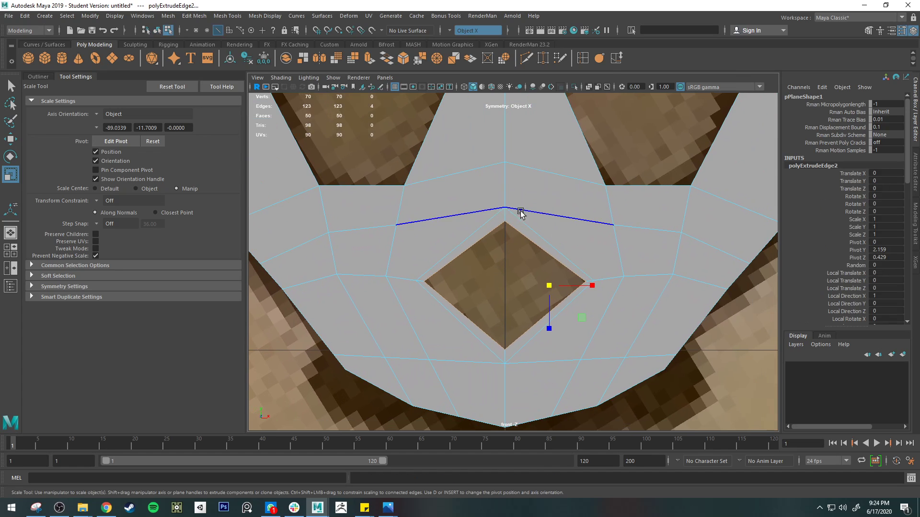
{"action": "left_click", "coordinate": [525, 60]}
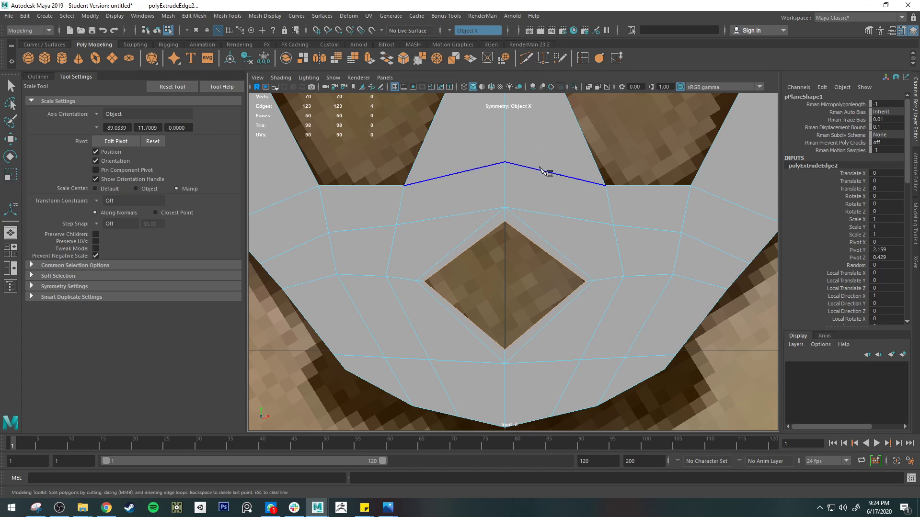
{"action": "left_click", "coordinate": [509, 224]}
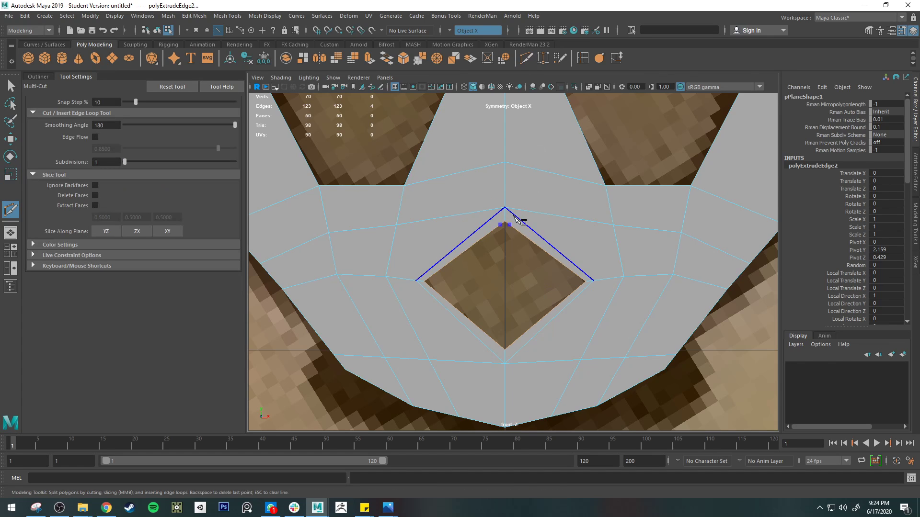
{"action": "left_click", "coordinate": [511, 214]}
{"action": "key", "text": "Return"}
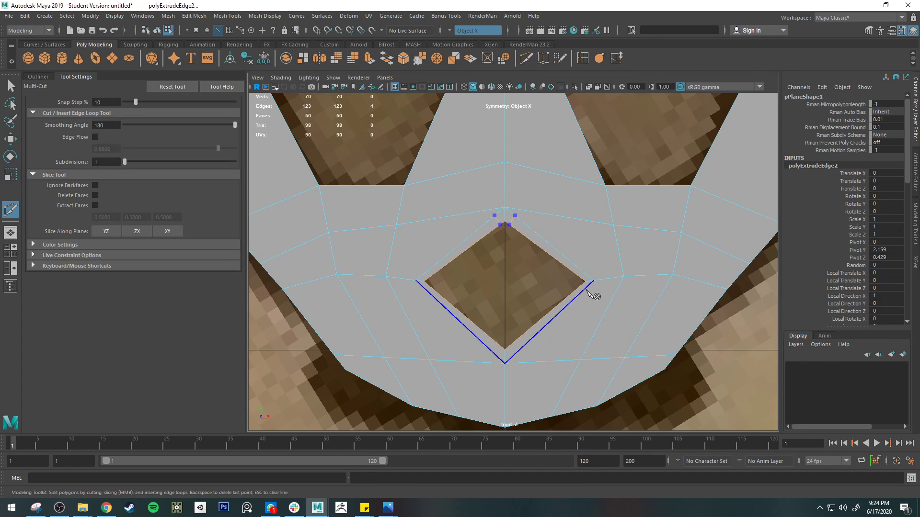
{"action": "left_click", "coordinate": [505, 208]}
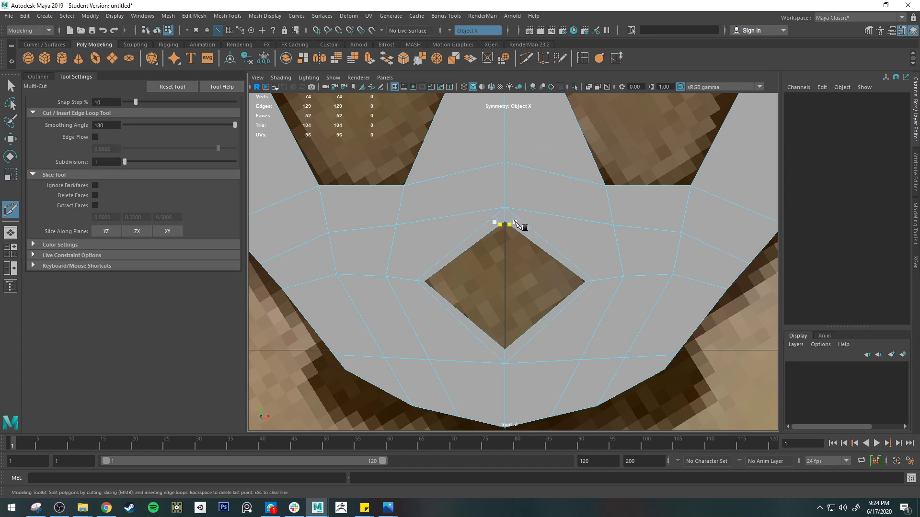
{"action": "key", "text": "Escape"}
- Cut support edges across the rim around the diamond's side corners and beside its bottom corner, and check the mesh smoothed
{"action": "left_click", "coordinate": [580, 277]}
{"action": "left_click", "coordinate": [586, 273]}
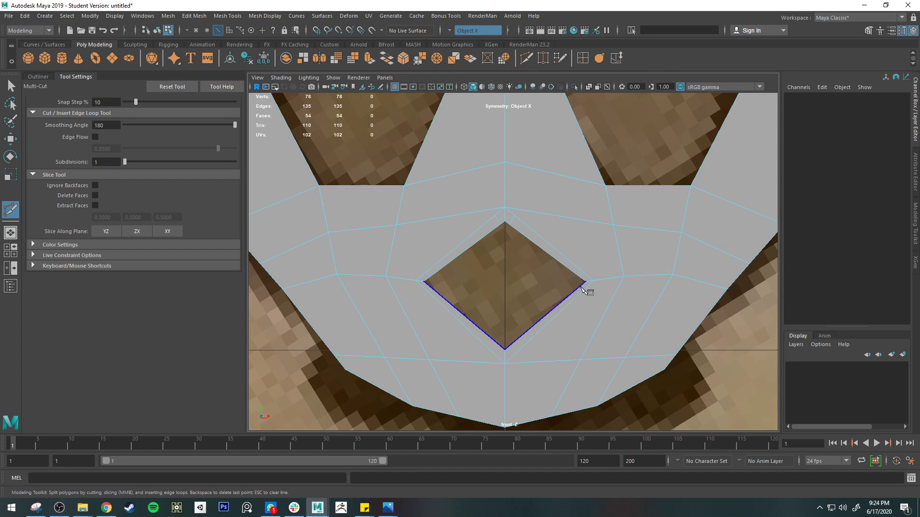
{"action": "left_click", "coordinate": [579, 286]}
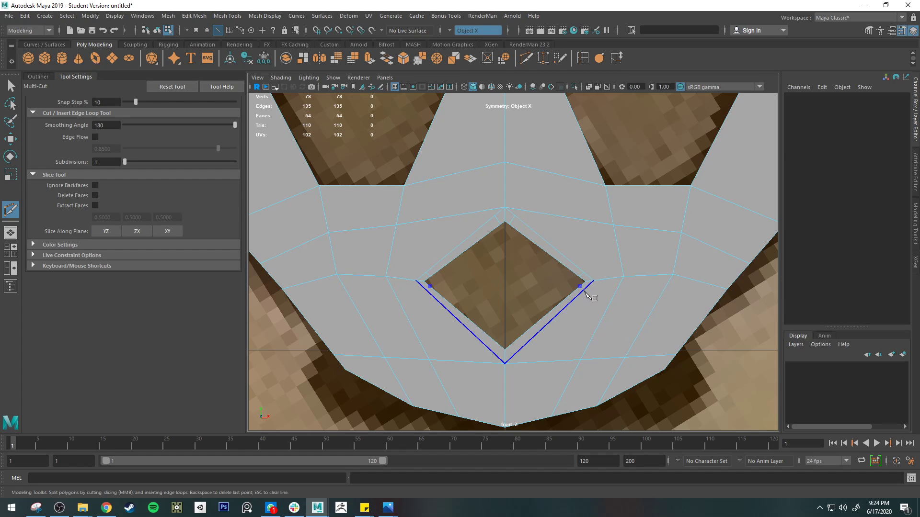
{"action": "right_click", "coordinate": [584, 292]}
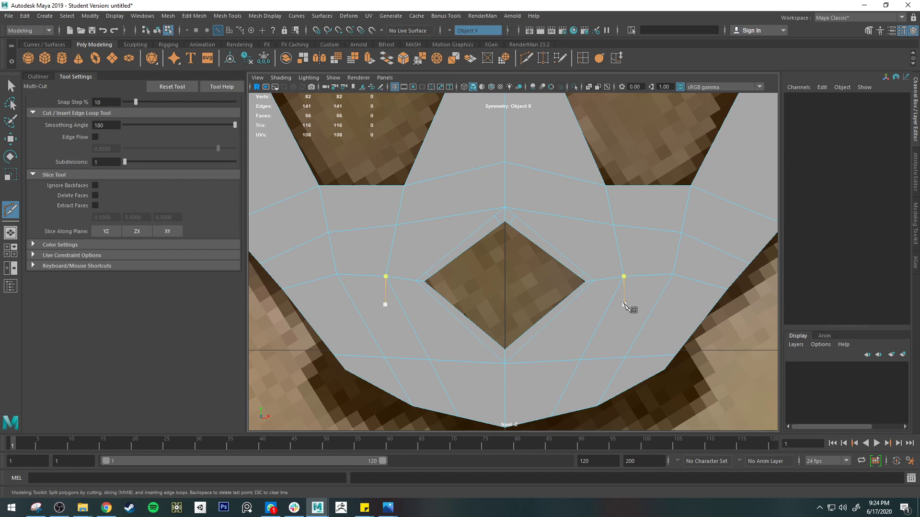
{"action": "left_click", "coordinate": [510, 345]}
{"action": "left_click", "coordinate": [513, 355]}
{"action": "key", "text": "3"}
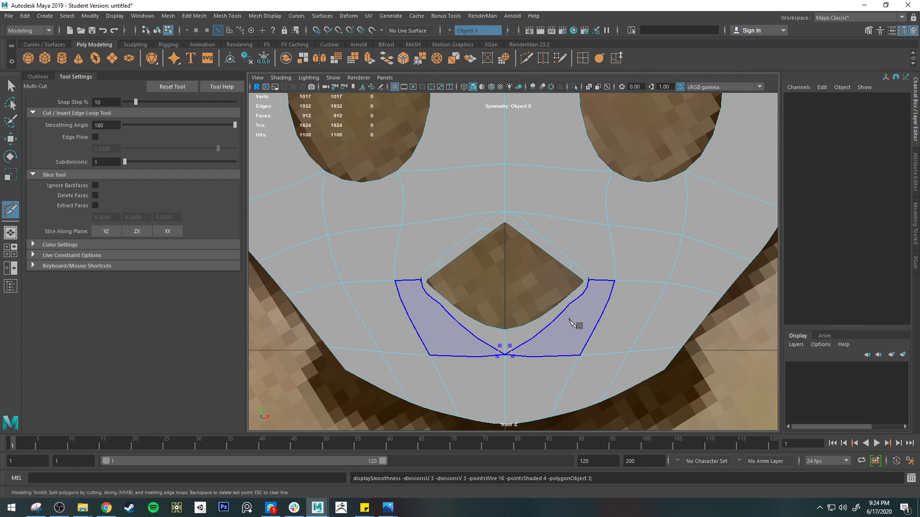
{"action": "key", "text": "q"}
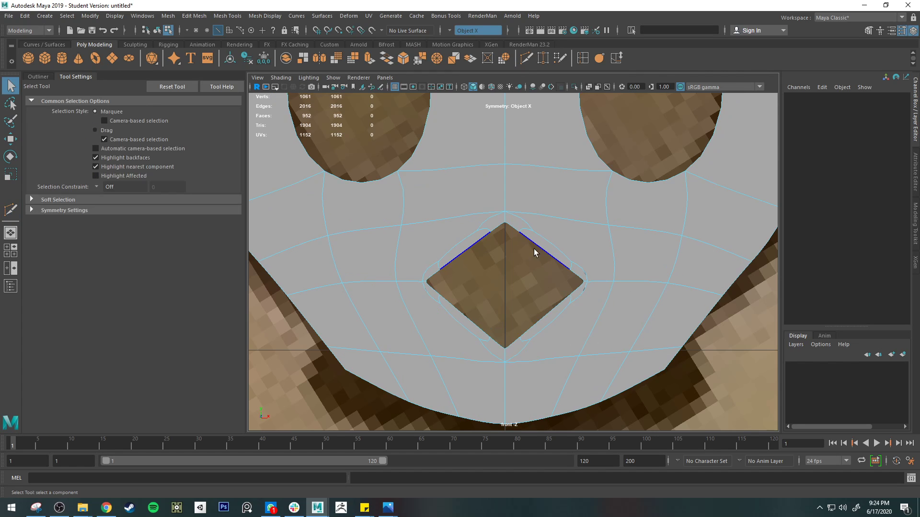
{"action": "key", "text": "1"}
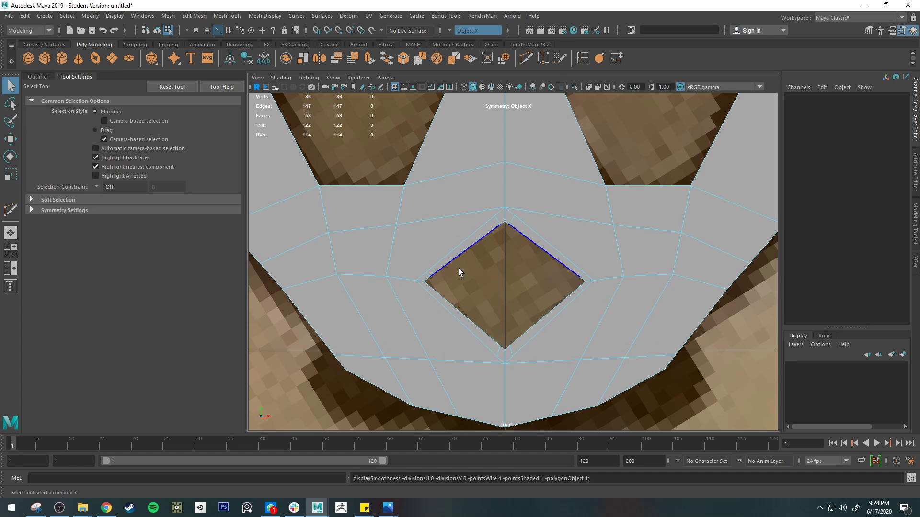
- Cut mirrored edges from the rim points just above the diamond's side corners outward to the second vertex along the row above
{"action": "left_click", "coordinate": [526, 59]}
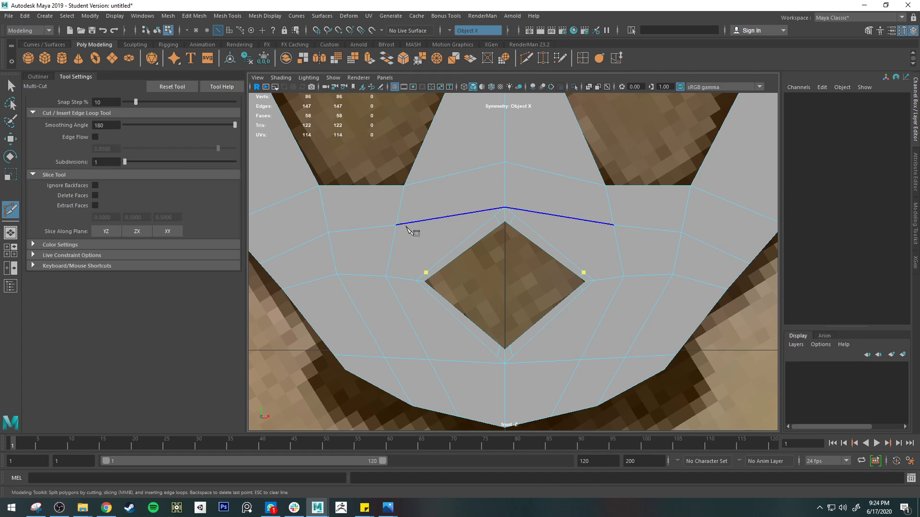
{"action": "left_click", "coordinate": [392, 251]}
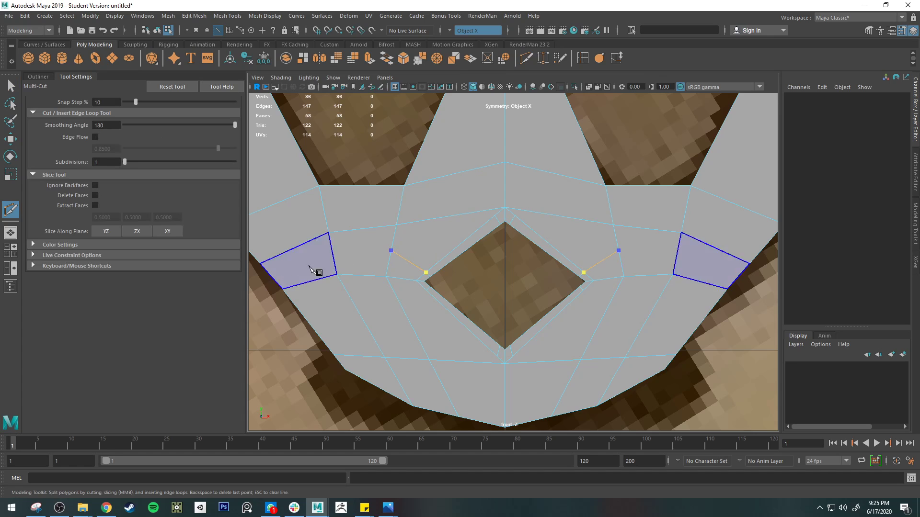
{"action": "left_click", "coordinate": [273, 278]}
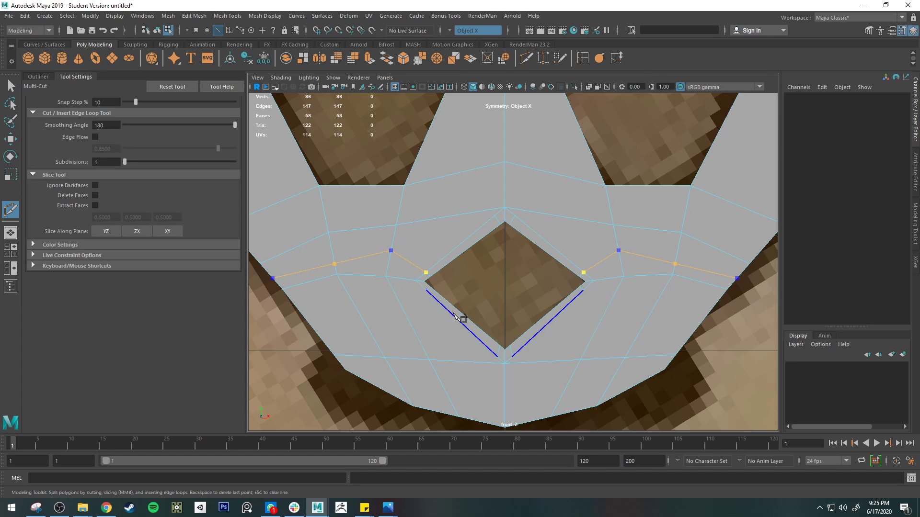
{"action": "key", "text": "BackSpace"}
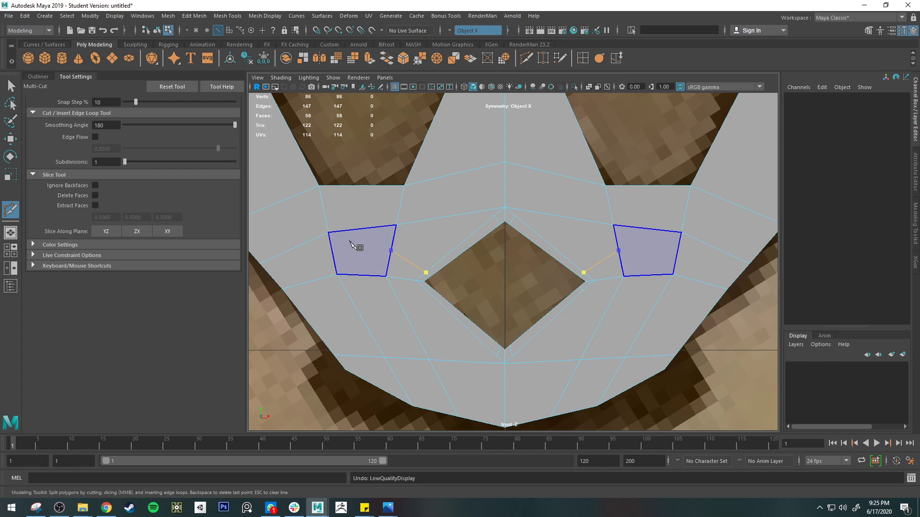
{"action": "left_click", "coordinate": [328, 232]}
{"action": "key", "text": "Return"}
- Cut mirrored edges from the rim points just below the diamond's side corners diagonally down to the lower row's vertices, and preview smoothed
{"action": "left_click", "coordinate": [427, 291]}
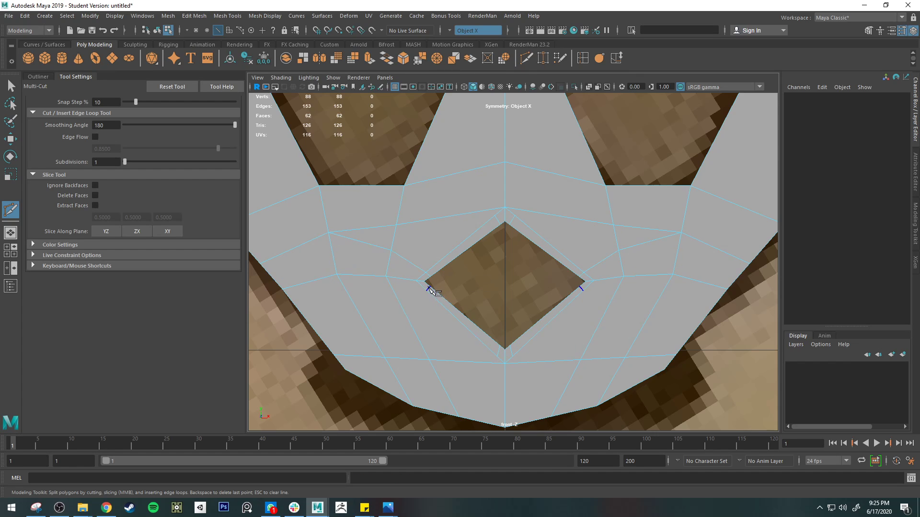
{"action": "left_click", "coordinate": [426, 291]}
{"action": "left_click_drag", "start_coordinate": [641, 291], "coordinate": [630, 282], "text": "alt"}
{"action": "key", "text": "3"}
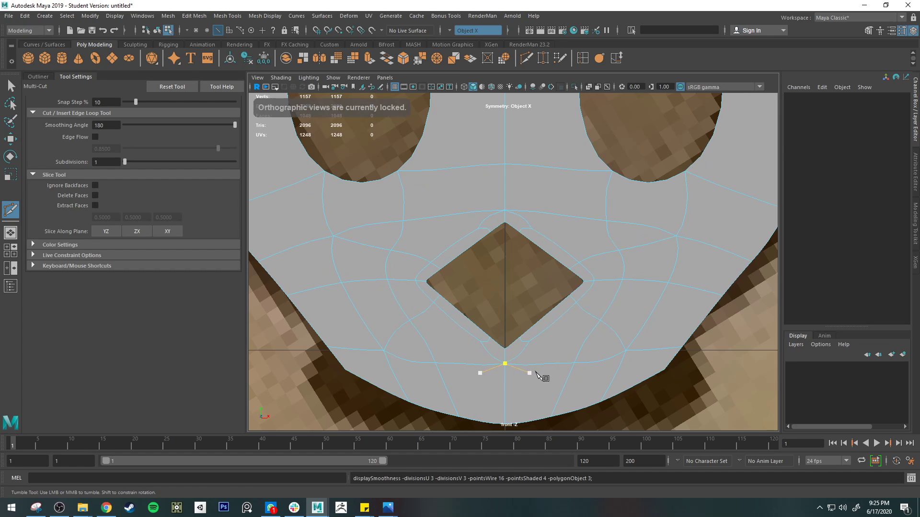
- In unsmoothed display, cut mirrored edges from the rim points beside the diamond's bottom corner down to the mesh's lower outline
{"action": "key", "text": "1"}
{"action": "left_click", "coordinate": [497, 356]}
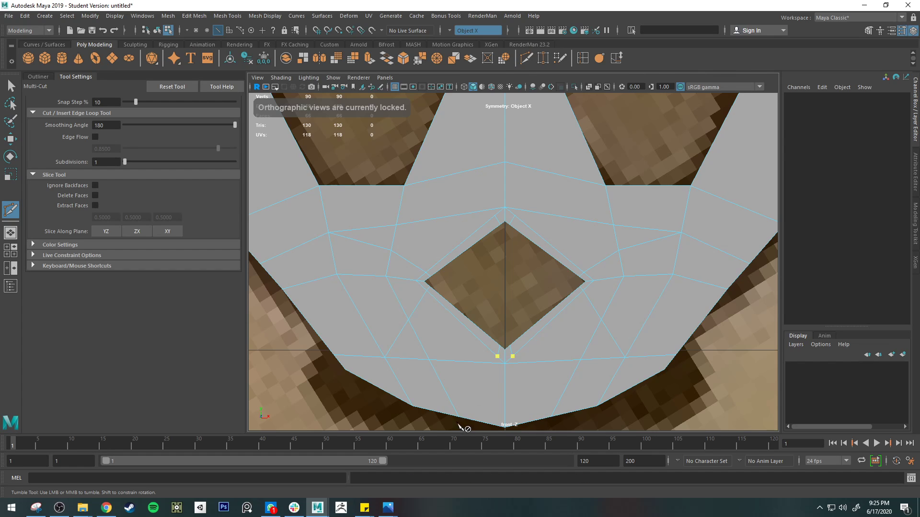
{"action": "left_click", "coordinate": [476, 420]}
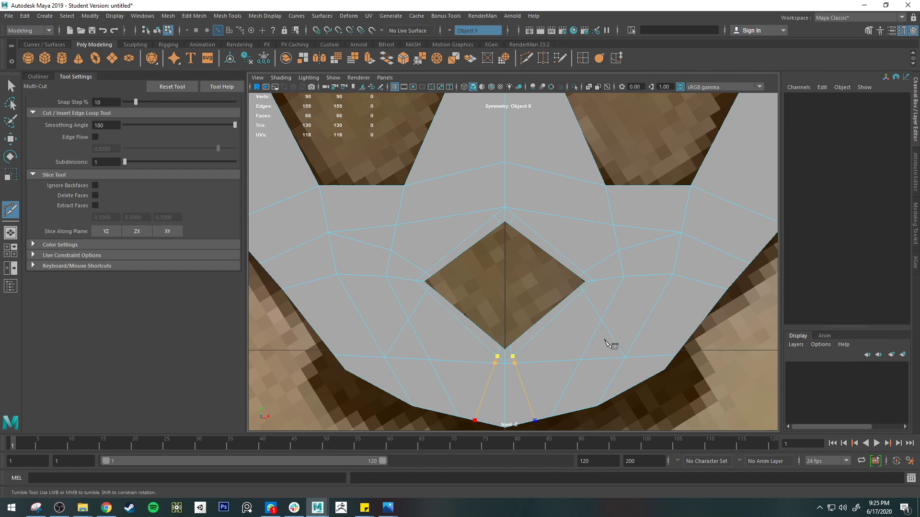
{"action": "key", "text": "Return"}
- Cut mirrored edges from the rim points beside the diamond's top corner up between the two side openings to the top opening's lower tip row
{"action": "left_click", "coordinate": [460, 174]}
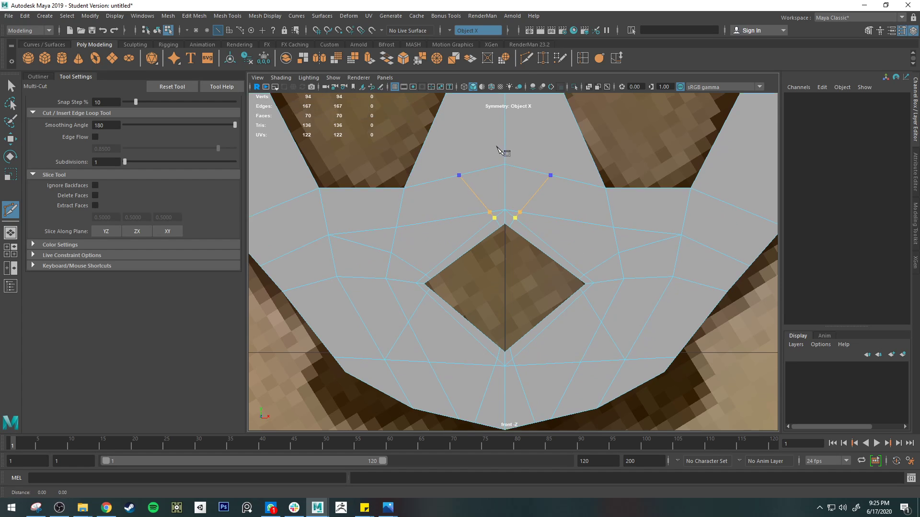
{"action": "middle_click_drag", "start_coordinate": [501, 151], "coordinate": [470, 302], "text": "alt"}
{"action": "left_click", "coordinate": [464, 283]}
{"action": "middle_click_drag", "start_coordinate": [480, 203], "coordinate": [481, 297], "text": "alt"}
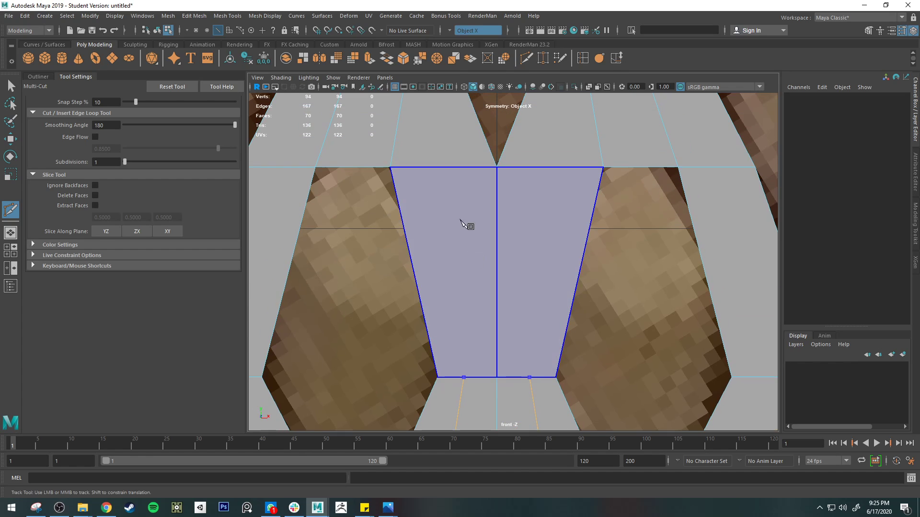
{"action": "key", "text": "Return"}
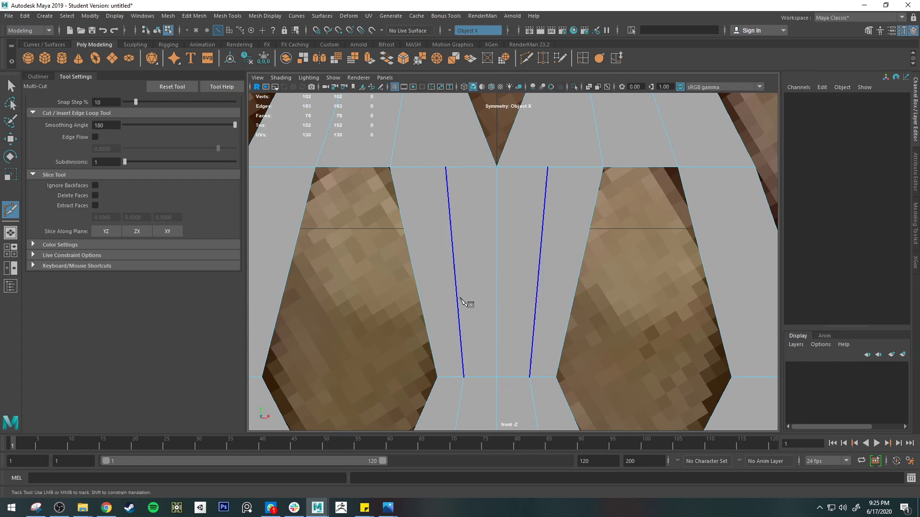
- Preview the mesh smoothed, return to object selection and frame the whole hand mesh in the front view
{"action": "key", "text": "3"}
{"action": "key", "text": "q"}
{"action": "right_click_drag", "start_coordinate": [575, 202], "coordinate": [617, 189]}
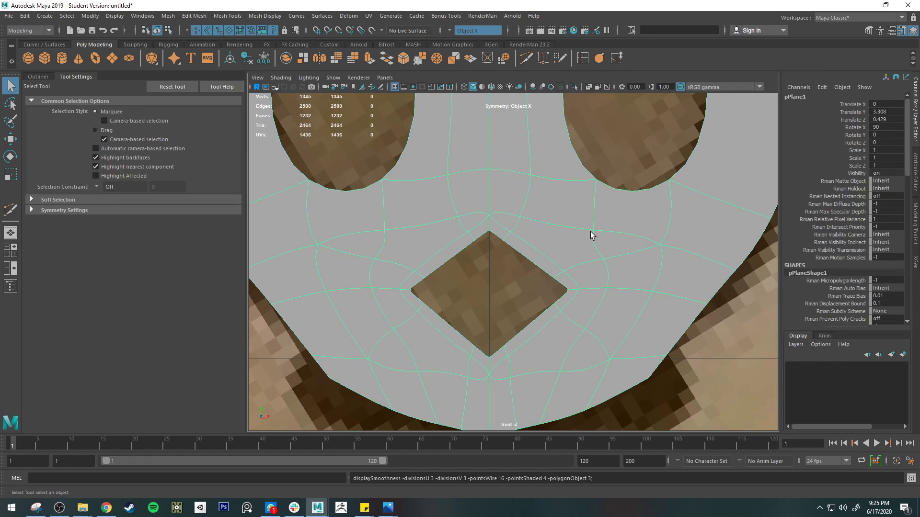
{"action": "left_click", "coordinate": [536, 287]}
{"action": "scroll", "coordinate": [536, 287], "scroll_direction": "down", "scroll_amount": 6}
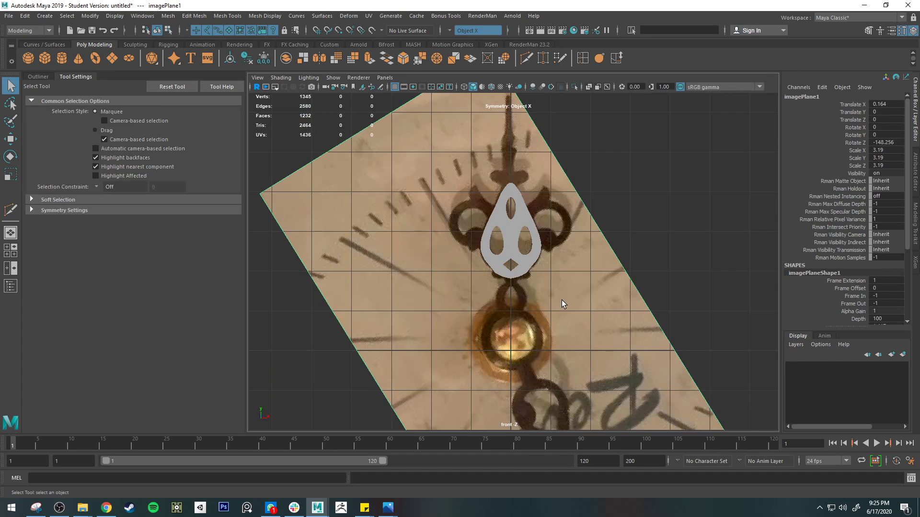
{"action": "scroll", "coordinate": [527, 272], "scroll_direction": "up", "scroll_amount": 4}
{"action": "left_click", "coordinate": [577, 276]}
{"action": "key", "text": "3"}
{"action": "key", "text": "f"}
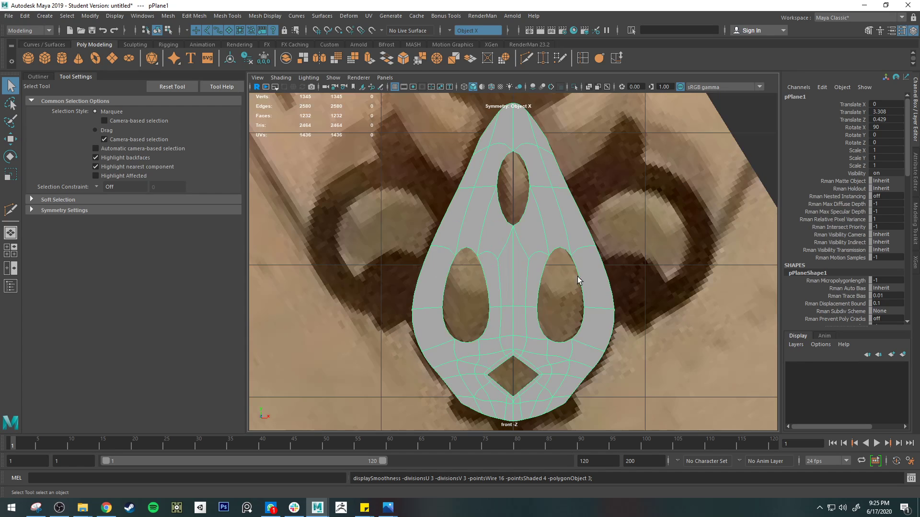
- Examine the smoothed hand mesh from several angles in the perspective view, and return it to unsmoothed display
{"action": "key", "text": "space"}
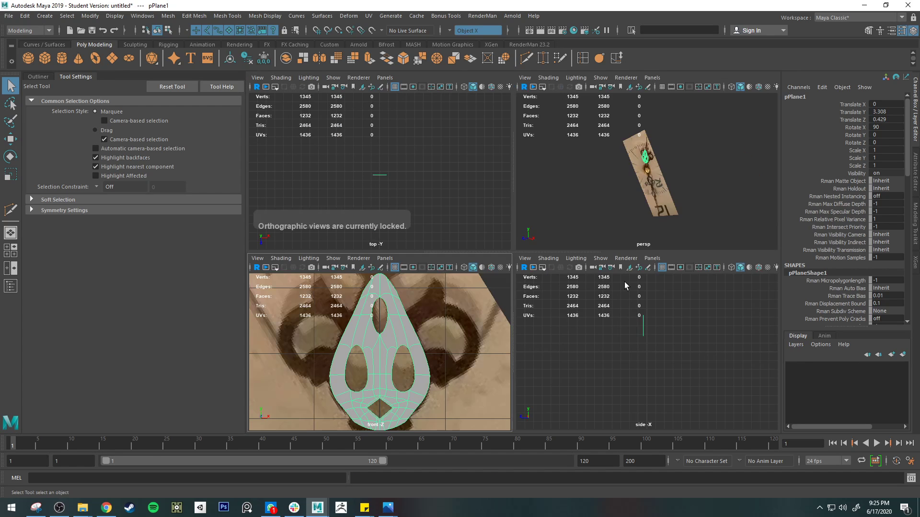
{"action": "key", "text": "space"}
{"action": "left_click_drag", "start_coordinate": [625, 194], "coordinate": [599, 177], "text": "alt"}
{"action": "key", "text": "f"}
{"action": "scroll", "coordinate": [561, 226], "scroll_direction": "up", "scroll_amount": 4}
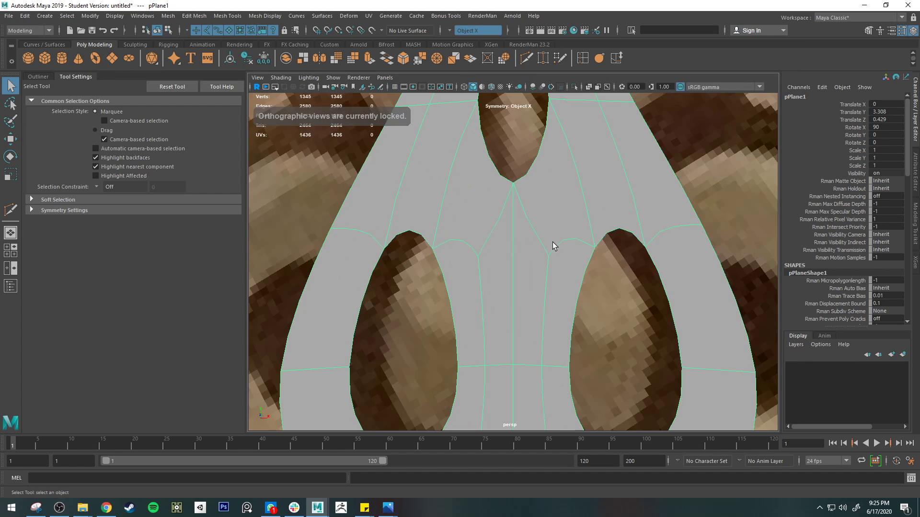
{"action": "scroll", "coordinate": [539, 283], "scroll_direction": "down", "scroll_amount": 4}
{"action": "scroll", "coordinate": [533, 303], "scroll_direction": "down", "scroll_amount": 3}
{"action": "left_click_drag", "start_coordinate": [533, 303], "coordinate": [536, 263], "text": "alt"}
{"action": "scroll", "coordinate": [539, 261], "scroll_direction": "down", "scroll_amount": 6}
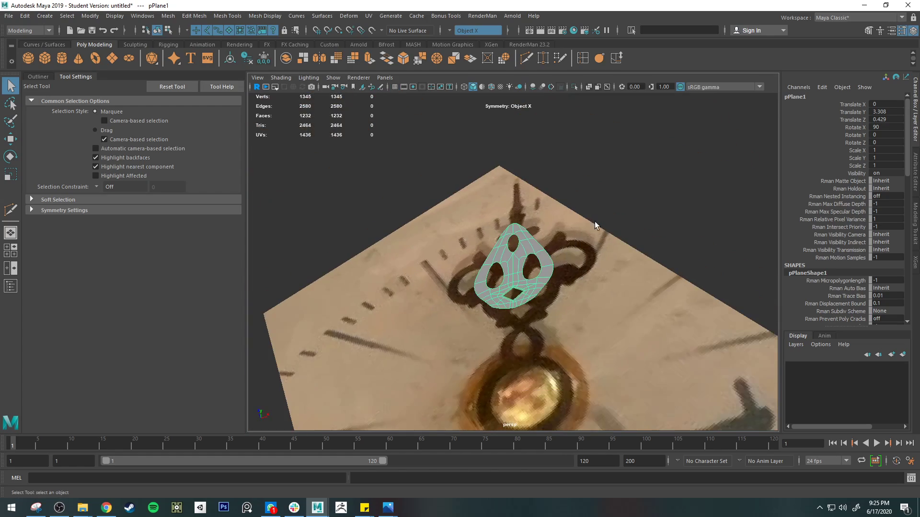
{"action": "left_click", "coordinate": [628, 217]}
{"action": "left_click_drag", "start_coordinate": [629, 218], "coordinate": [554, 277], "text": "alt"}
{"action": "scroll", "coordinate": [530, 263], "scroll_direction": "up", "scroll_amount": 3}
{"action": "left_click", "coordinate": [555, 286]}
{"action": "scroll", "coordinate": [490, 245], "scroll_direction": "up", "scroll_amount": 5}
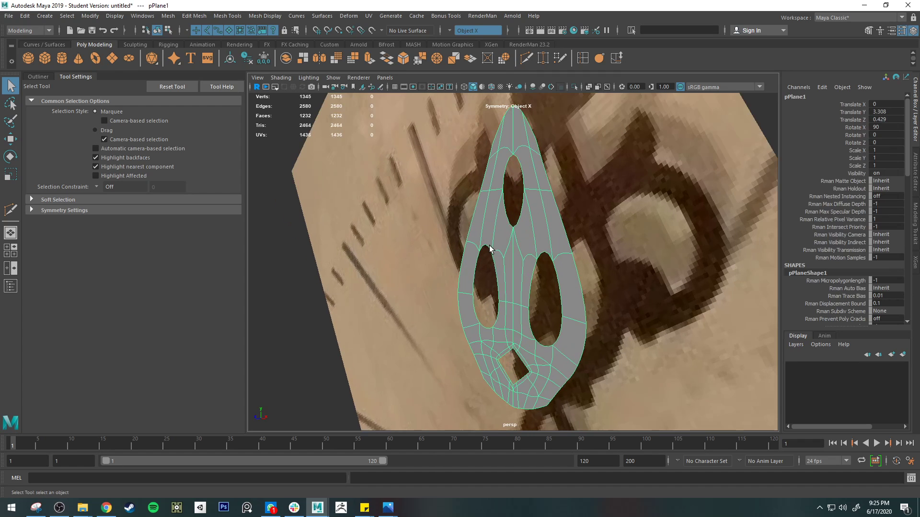
{"action": "scroll", "coordinate": [498, 259], "scroll_direction": "up", "scroll_amount": 3}
{"action": "key", "text": "1"}
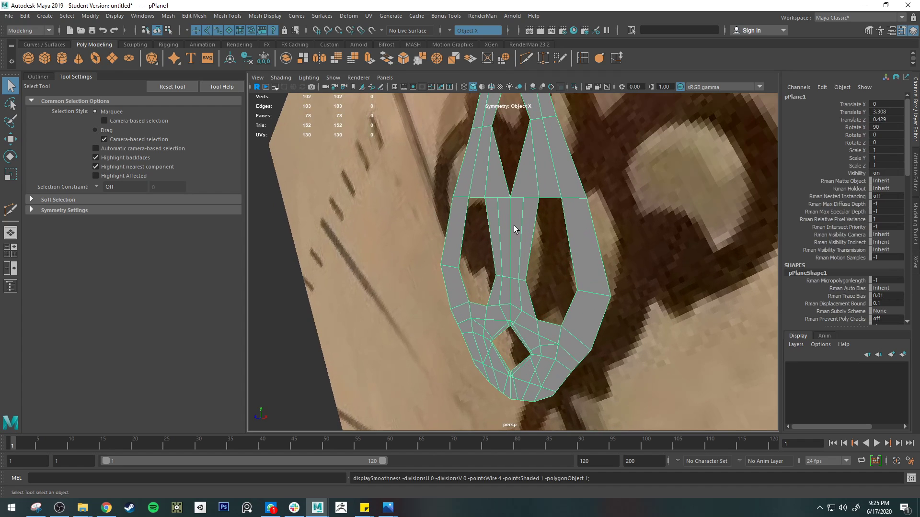
- Preview the mesh smoothed, try moving the mirrored vertices below the diamond's side corners, and undo that move
{"action": "key", "text": "3"}
{"action": "key", "text": "1"}
{"action": "left_click_drag", "start_coordinate": [530, 345], "coordinate": [486, 309], "text": "alt"}
{"action": "right_click_drag", "start_coordinate": [461, 309], "coordinate": [445, 307]}
{"action": "key", "text": "w"}
{"action": "left_click", "coordinate": [469, 297]}
{"action": "key", "text": "ctrl+z"}
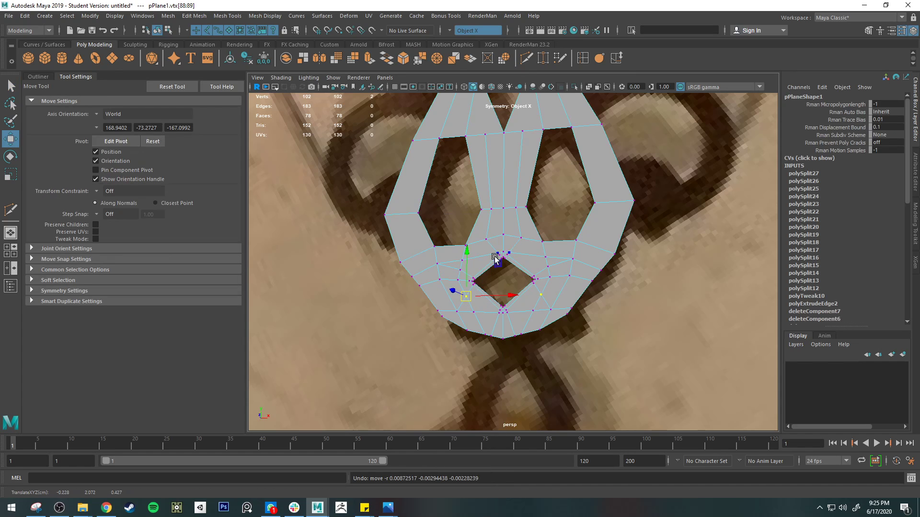
- Nudge the mirrored vertices in line with the diamond's side corners, both the nearest pair and the next pair outward
{"action": "key", "text": "q"}
{"action": "key", "text": "w"}
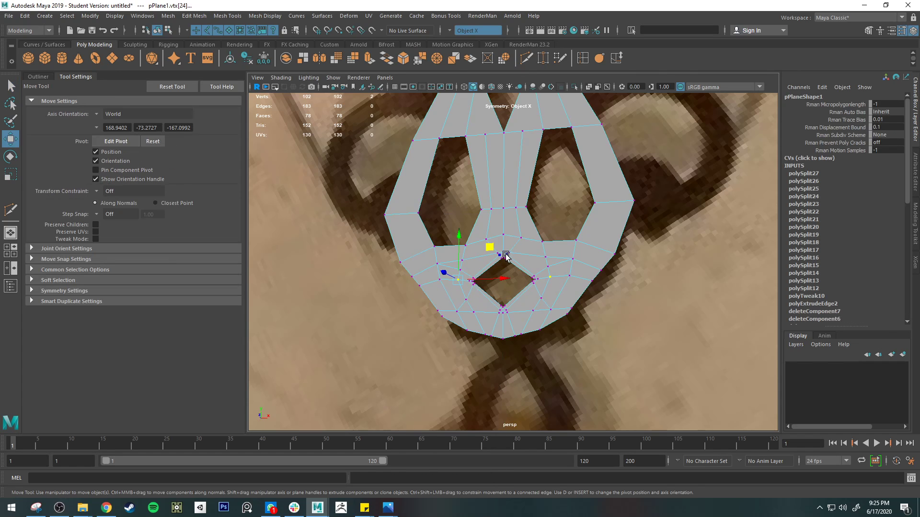
{"action": "left_click_drag", "start_coordinate": [488, 247], "coordinate": [488, 251]}
{"action": "key", "text": "q"}
{"action": "left_click", "coordinate": [445, 283]}
{"action": "key", "text": "w"}
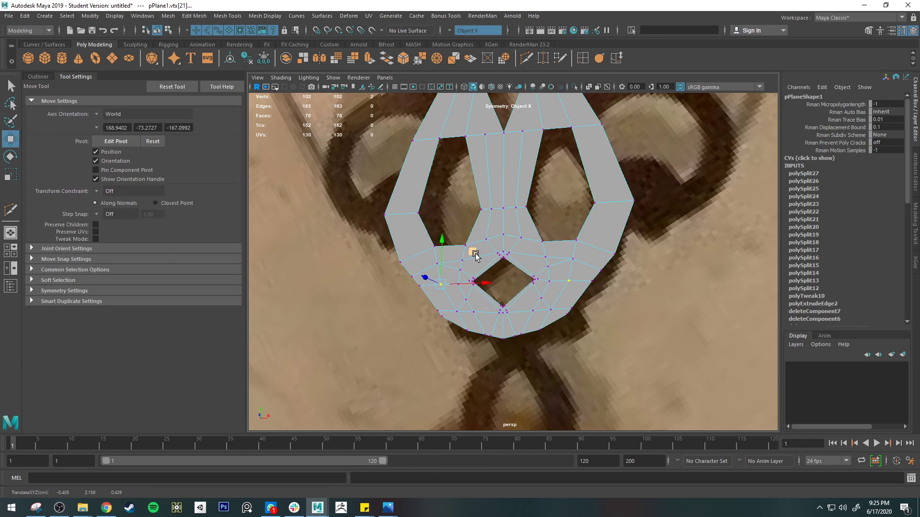
{"action": "scroll", "coordinate": [551, 325], "scroll_direction": "up", "scroll_amount": 4}
- Spread the two mirrored vertex pairs just below the diamond's bottom corner away from the centre line
{"action": "left_click", "coordinate": [492, 305]}
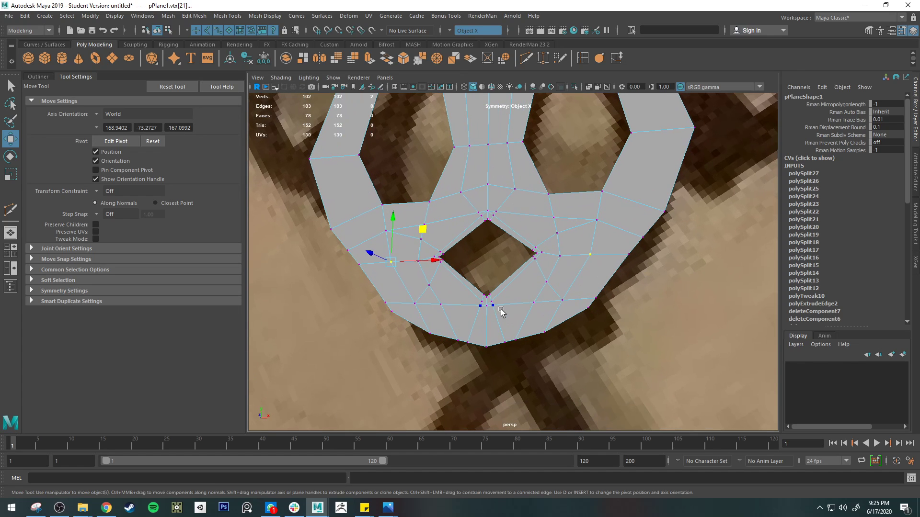
{"action": "left_click_drag", "start_coordinate": [524, 304], "coordinate": [540, 307]}
{"action": "key", "text": "q"}
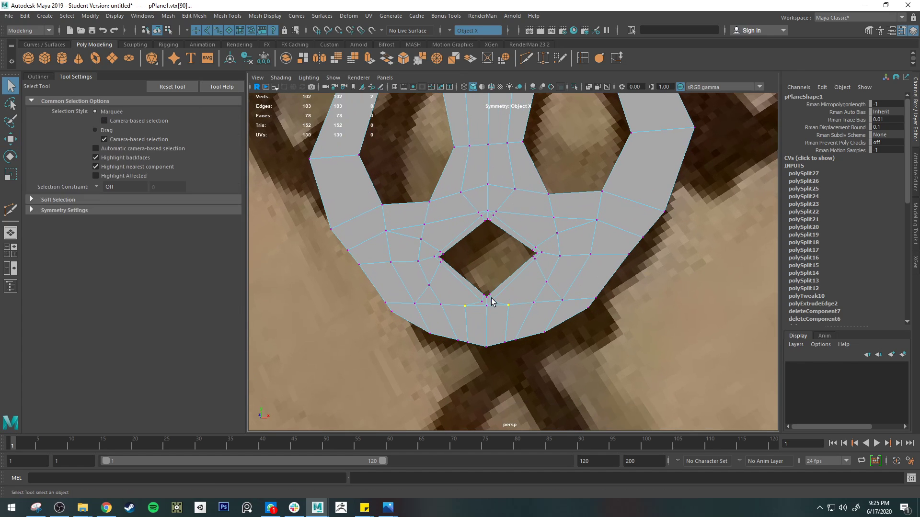
{"action": "left_click", "coordinate": [491, 302]}
{"action": "key", "text": "w"}
{"action": "left_click_drag", "start_coordinate": [522, 274], "coordinate": [550, 260]}
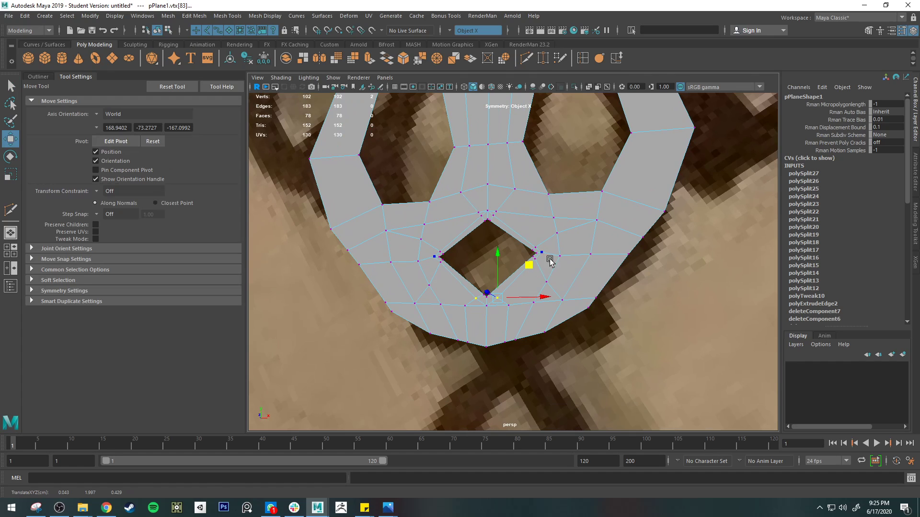
- Shift the two mirrored vertex pairs outside the diamond's side corners slightly downward to level their row
{"action": "left_click", "coordinate": [547, 280]}
{"action": "left_click", "coordinate": [561, 257]}
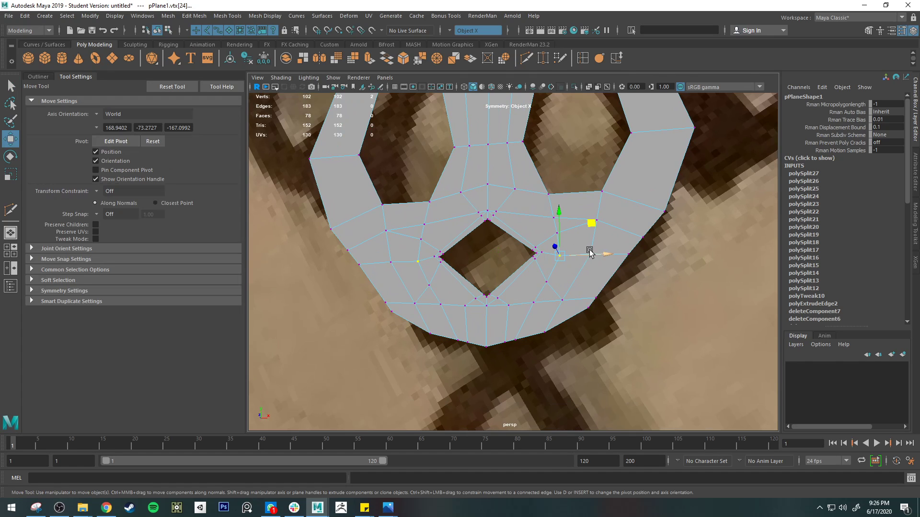
{"action": "left_click_drag", "start_coordinate": [594, 227], "coordinate": [592, 251]}
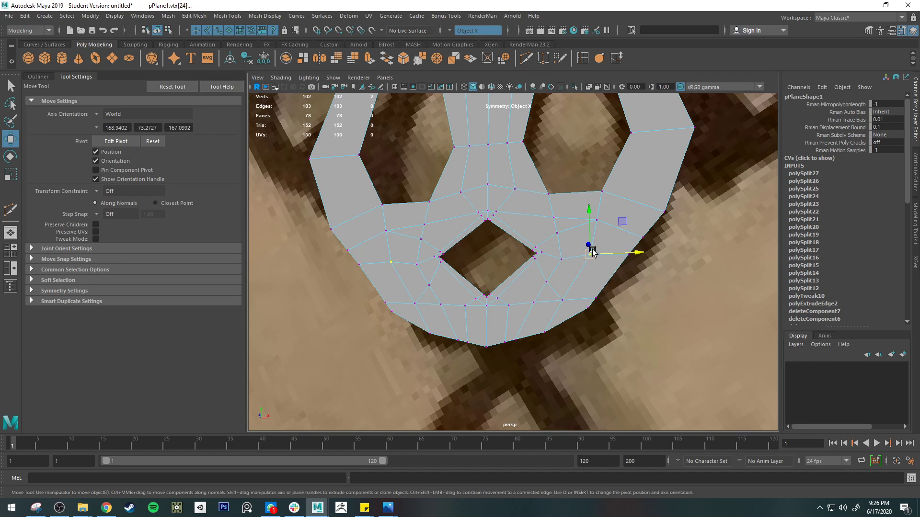
{"action": "left_click_drag", "start_coordinate": [621, 221], "coordinate": [605, 255]}
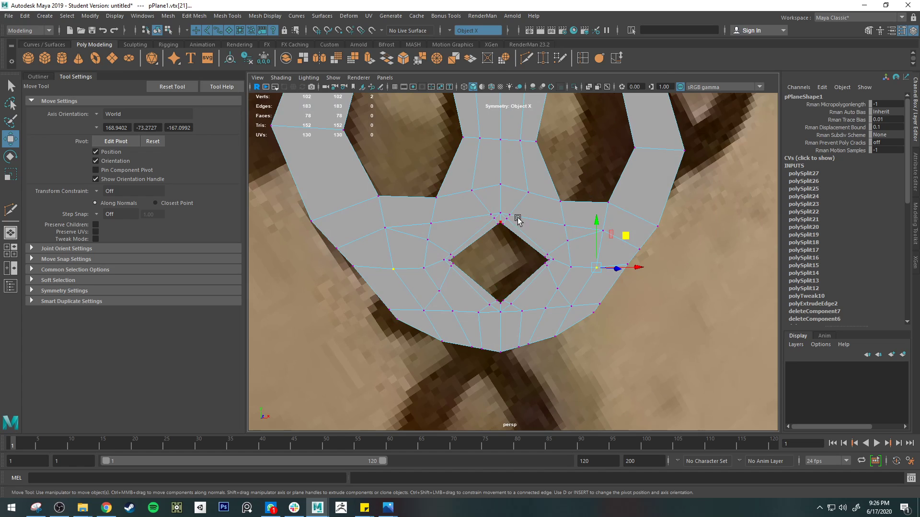
- Delete the mirrored diagonal edges running from the upper side rows toward the diamond's side corners
{"action": "scroll", "coordinate": [571, 263], "scroll_direction": "up", "scroll_amount": 4}
{"action": "middle_click_drag", "start_coordinate": [577, 258], "coordinate": [603, 312], "text": "alt"}
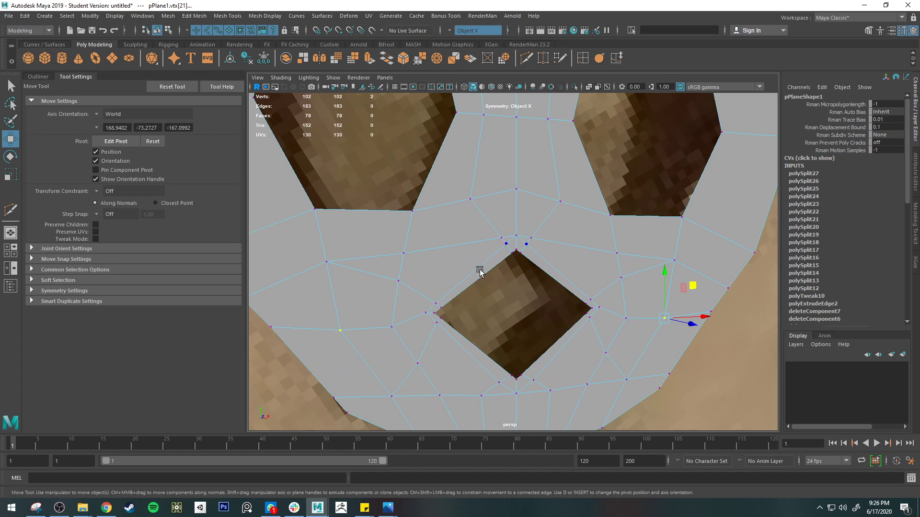
{"action": "right_click_drag", "start_coordinate": [371, 244], "coordinate": [371, 220]}
{"action": "left_click", "coordinate": [371, 275]}
{"action": "key", "text": "q"}
{"action": "left_click", "coordinate": [372, 272]}
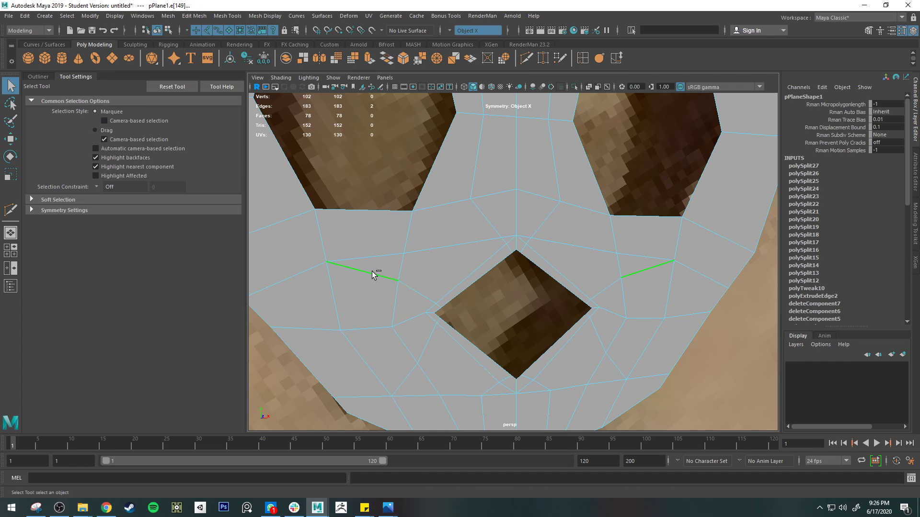
{"action": "key", "text": "w"}
{"action": "key", "text": "ctrl+Delete"}
{"action": "left_click", "coordinate": [405, 290]}
{"action": "key", "text": "ctrl+Delete"}
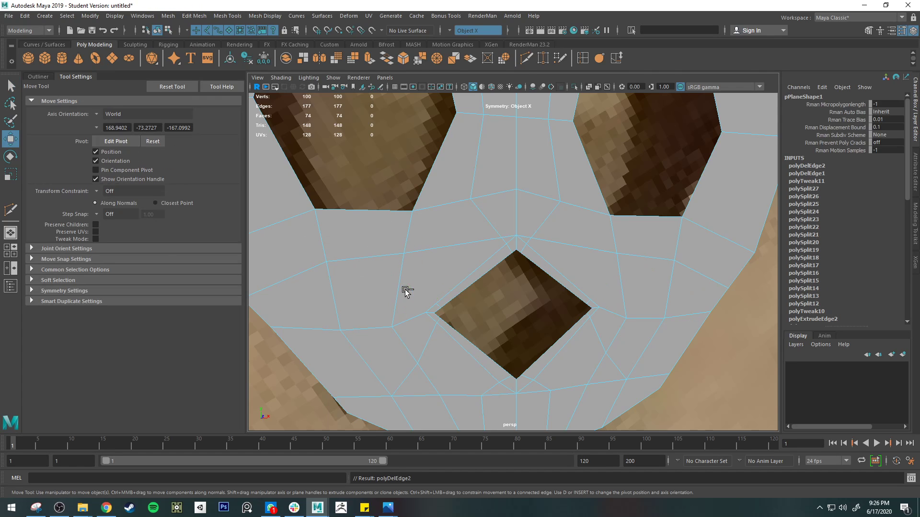
- Cut mirrored edges from the rim points above the diamond's side corners to the vertices beneath the side openings' inner corners
{"action": "left_click", "coordinate": [526, 58]}
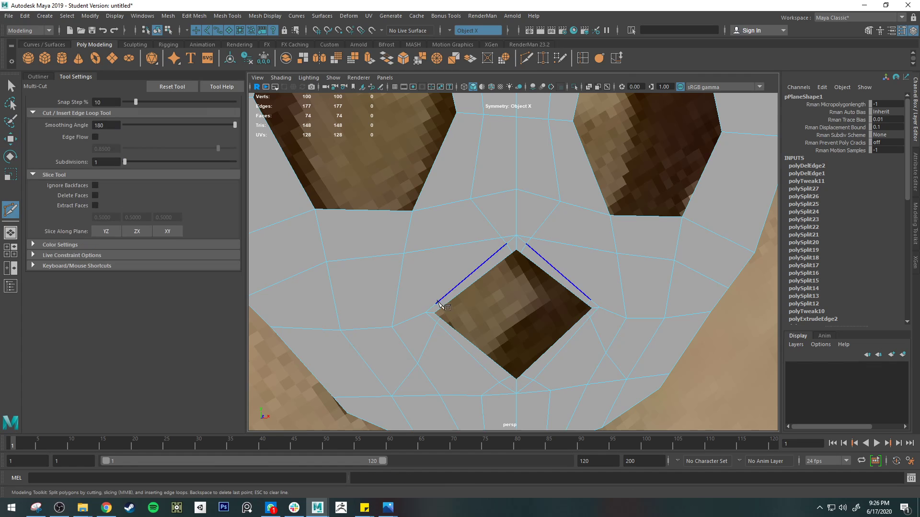
{"action": "left_click", "coordinate": [436, 303]}
{"action": "left_click", "coordinate": [404, 253]}
{"action": "key", "text": "Return"}
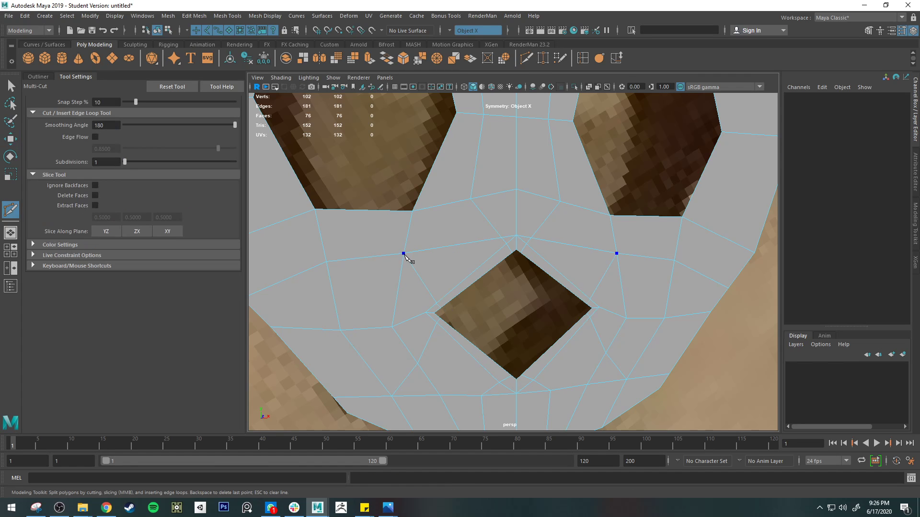
- Cut a mirrored edge path around the diamond opening, from beside its bottom corner past the side corners to its top corner
{"action": "scroll", "coordinate": [464, 246], "scroll_direction": "up", "scroll_amount": 3}
{"action": "middle_click_drag", "start_coordinate": [567, 230], "coordinate": [518, 263], "text": "alt"}
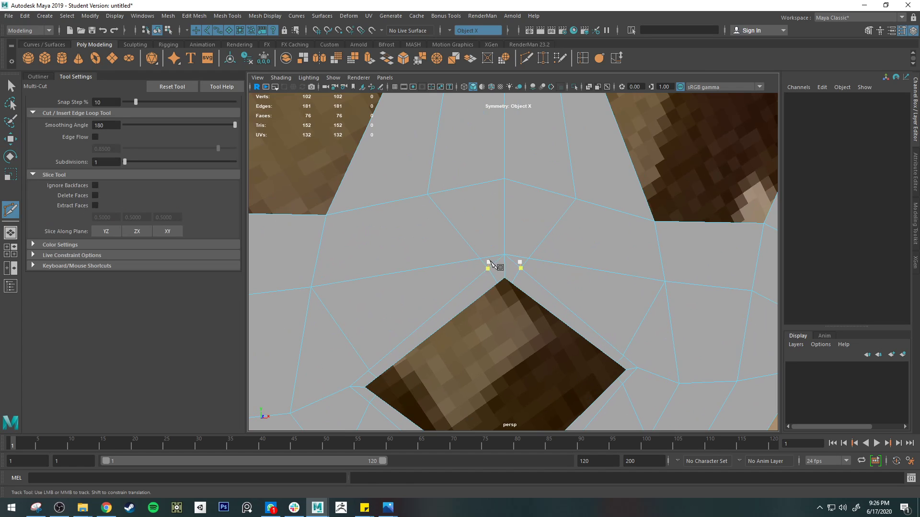
{"action": "scroll", "coordinate": [317, 372], "scroll_direction": "down", "scroll_amount": 4}
{"action": "scroll", "coordinate": [460, 368], "scroll_direction": "up", "scroll_amount": 1}
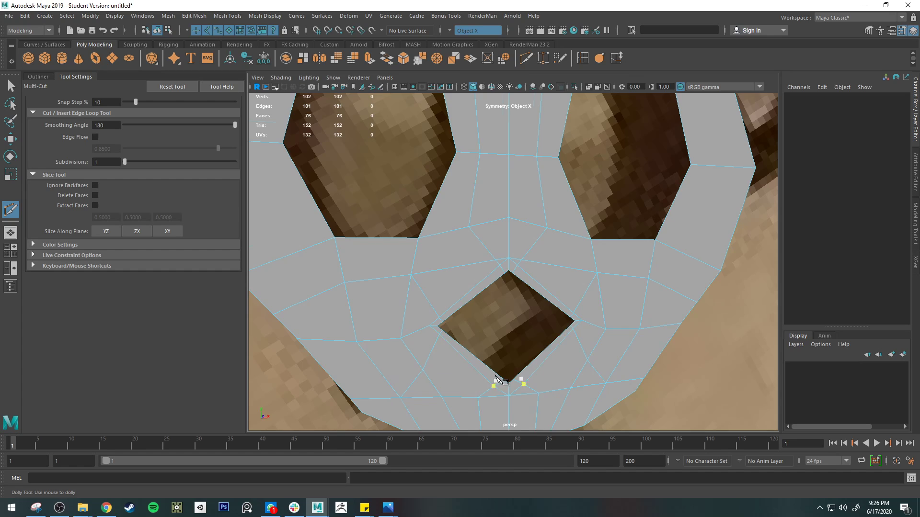
{"action": "middle_click_drag", "start_coordinate": [498, 383], "coordinate": [484, 327], "text": "alt"}
{"action": "scroll", "coordinate": [492, 366], "scroll_direction": "up", "scroll_amount": 3}
{"action": "key", "text": "q"}
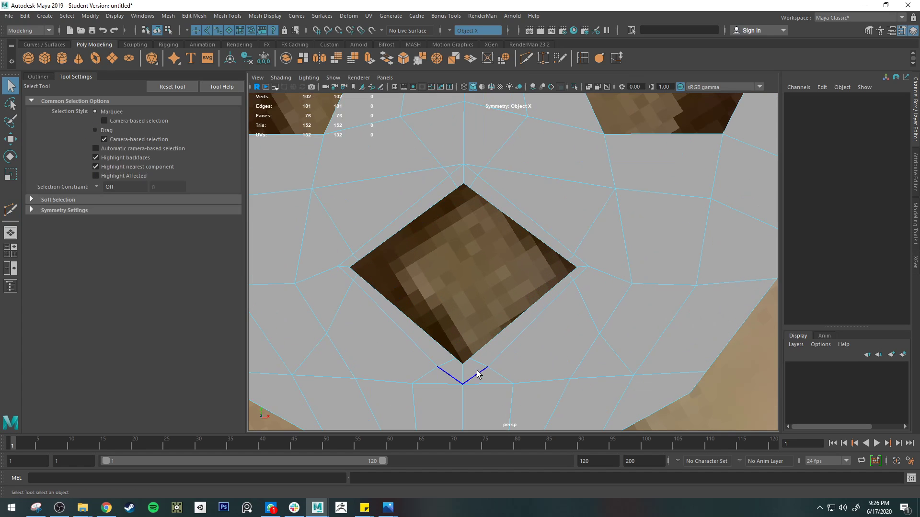
{"action": "left_click", "coordinate": [591, 424]}
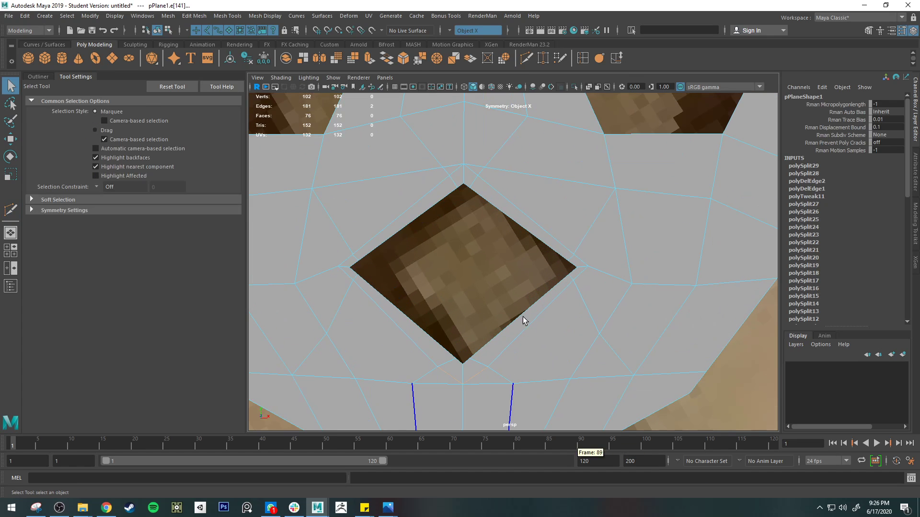
{"action": "left_click", "coordinate": [487, 390]}
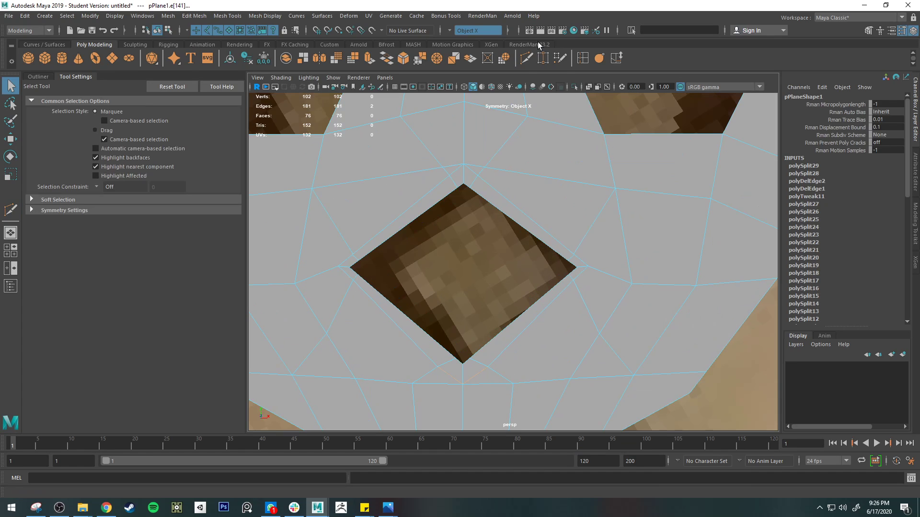
{"action": "left_click", "coordinate": [527, 58]}
{"action": "left_click", "coordinate": [488, 343]}
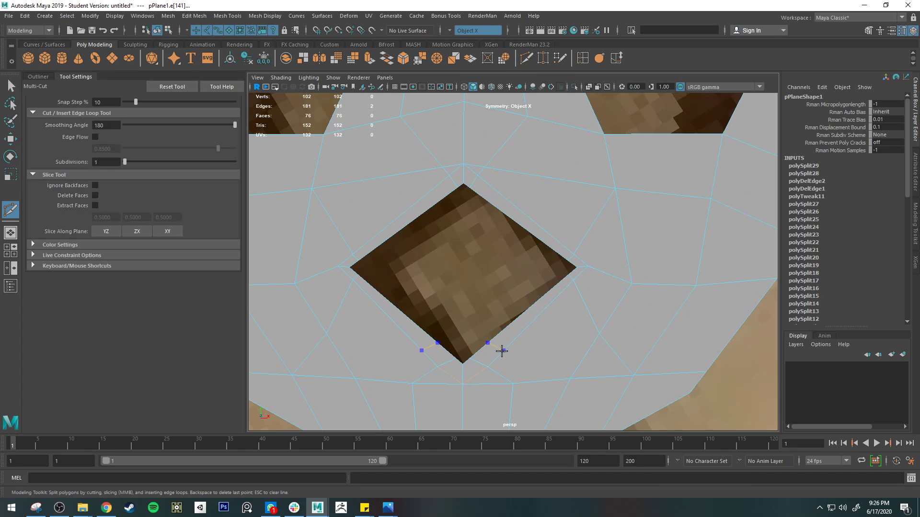
{"action": "left_click", "coordinate": [504, 377]}
{"action": "left_click", "coordinate": [585, 303]}
{"action": "left_click", "coordinate": [609, 275]}
{"action": "left_click", "coordinate": [593, 228]}
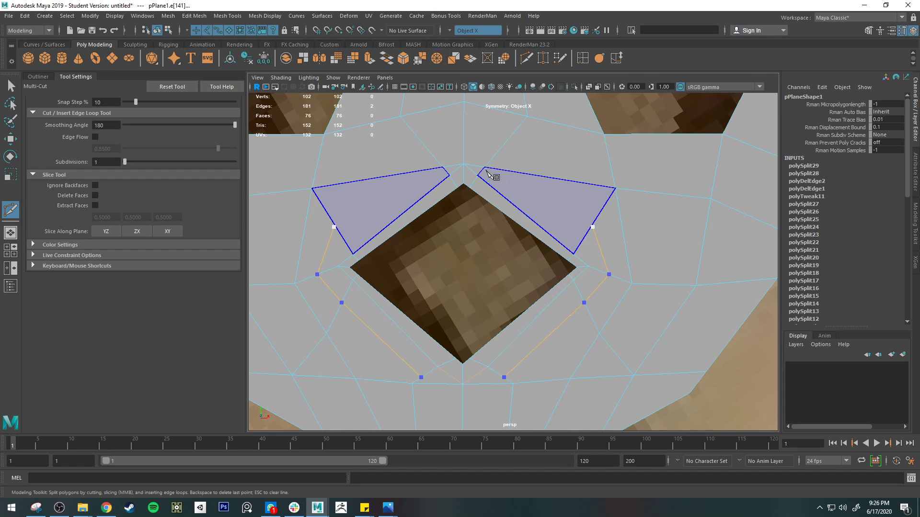
{"action": "left_click", "coordinate": [498, 186]}
{"action": "key", "text": "Return"}
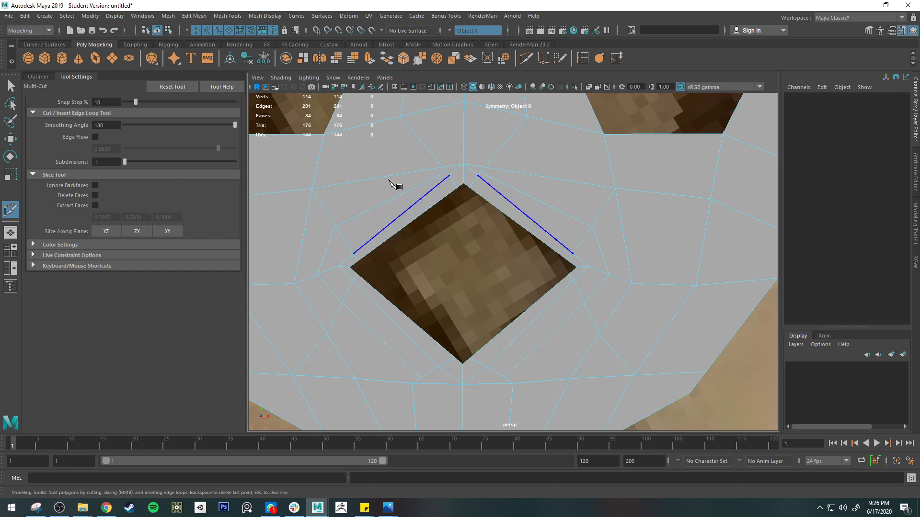
- Examine the smoothed mesh around the diamond opening, and return to object selection in unsmoothed display
{"action": "key", "text": "3"}
{"action": "key", "text": "1"}
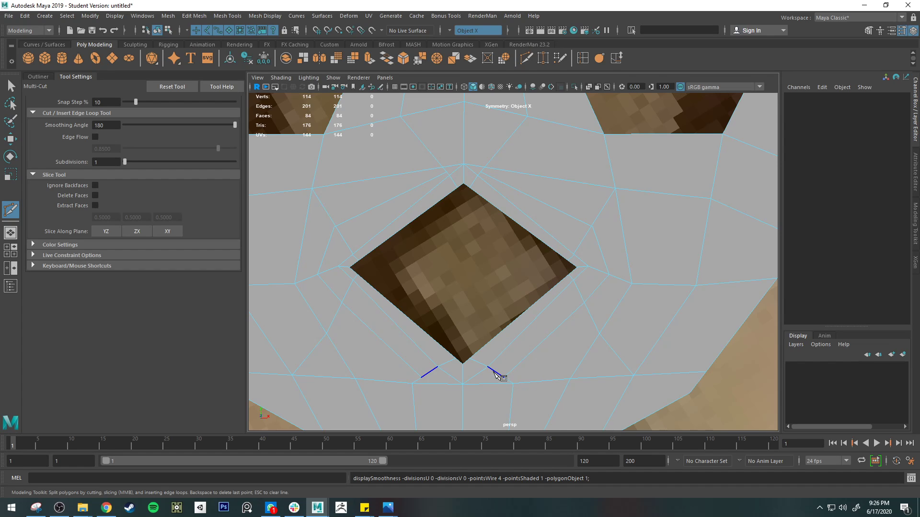
{"action": "key", "text": "3"}
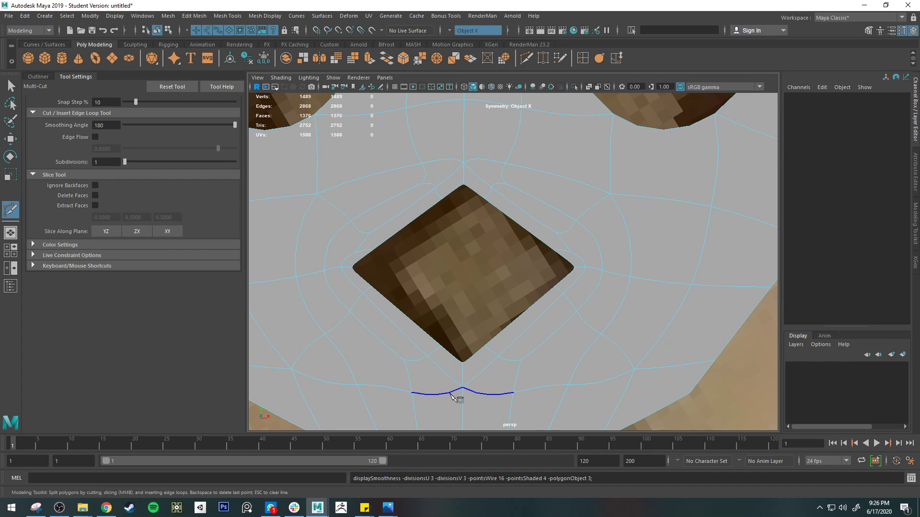
{"action": "key", "text": "q"}
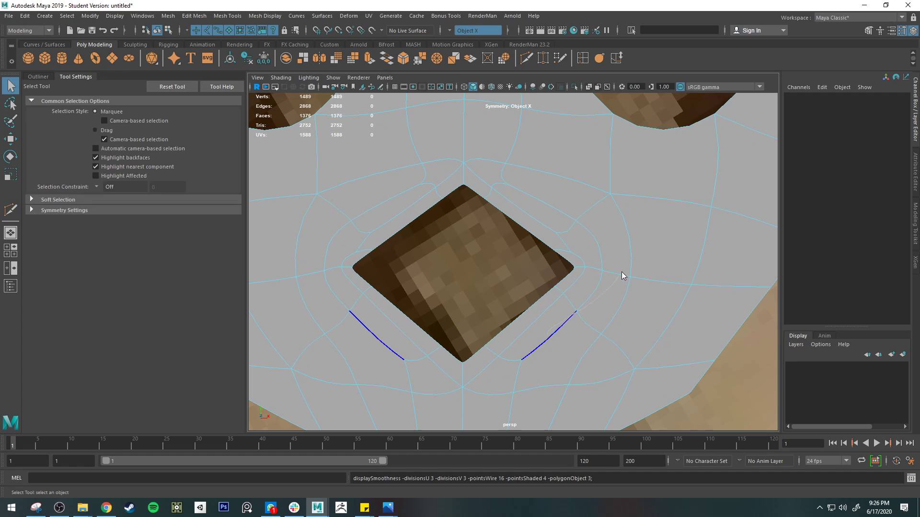
{"action": "right_click_drag", "start_coordinate": [622, 271], "coordinate": [623, 220]}
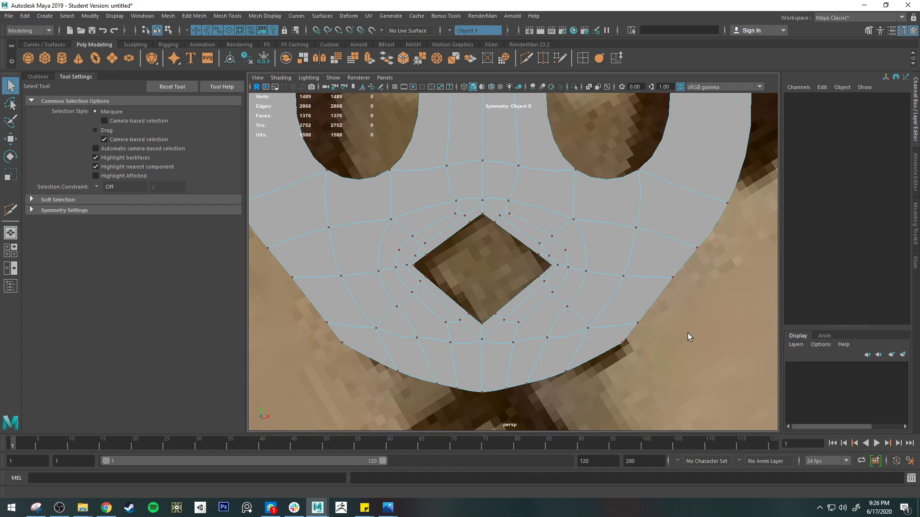
{"action": "key", "text": "F8"}
{"action": "key", "text": "1"}
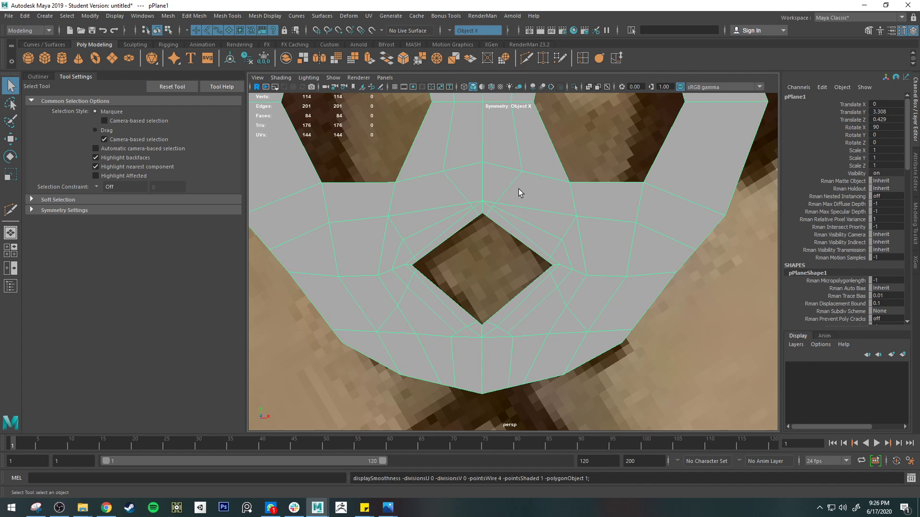
- Inspect the vertices above the diamond's top corner and undo the recent cuts around the opening
{"action": "scroll", "coordinate": [522, 210], "scroll_direction": "up", "scroll_amount": 5}
{"action": "scroll", "coordinate": [542, 247], "scroll_direction": "down", "scroll_amount": 3}
{"action": "right_click", "coordinate": [526, 245]}
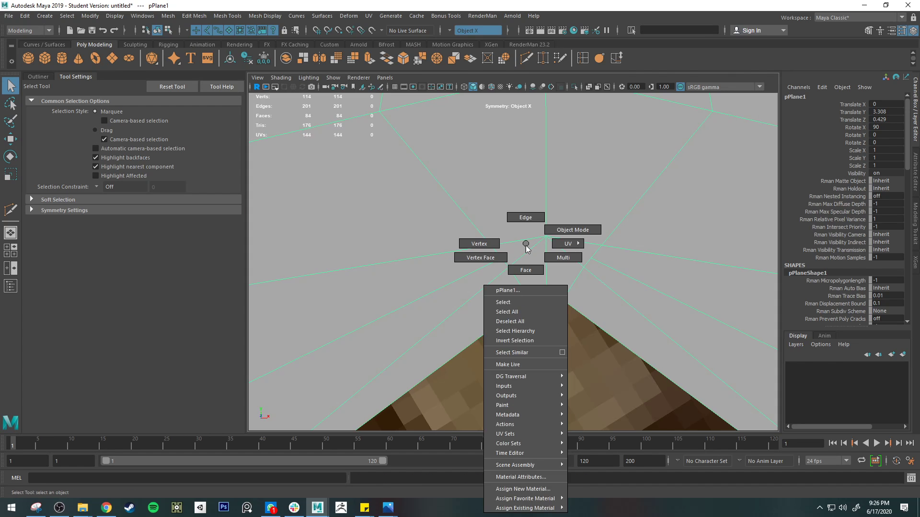
{"action": "right_click_drag", "start_coordinate": [490, 238], "coordinate": [491, 240]}
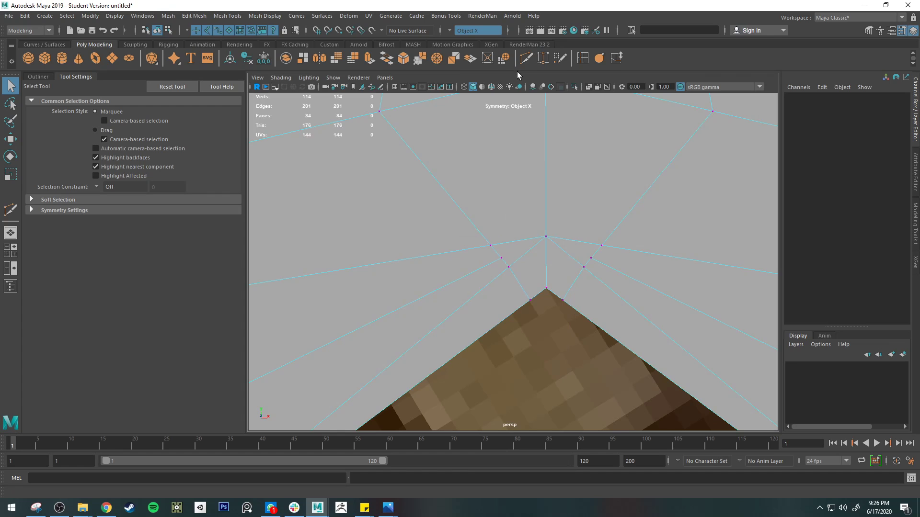
{"action": "left_click_drag", "start_coordinate": [539, 309], "coordinate": [498, 294]}
{"action": "scroll", "coordinate": [565, 320], "scroll_direction": "down", "scroll_amount": 7}
{"action": "key", "text": "ctrl+z"}
{"action": "key", "text": "ctrl+z"}
{"action": "key", "text": "ctrl+z"}
{"action": "key", "text": "ctrl+z"}
{"action": "key", "text": "ctrl+z"}
{"action": "key", "text": "ctrl+z"}
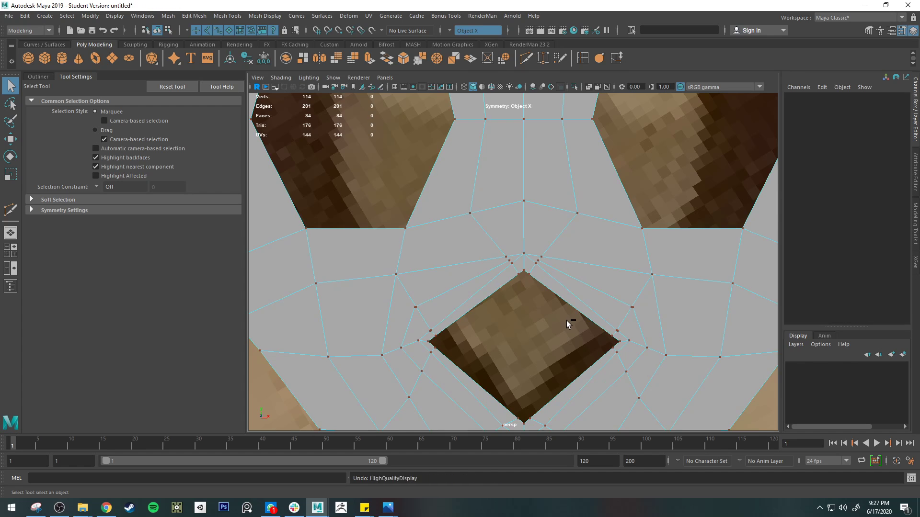
{"action": "key", "text": "ctrl+z"}
{"action": "key", "text": "ctrl+z"}
- Cut a short mirrored edge across the centre line just above the diamond's top corner, joining the rim edges on both sides
{"action": "mouse_move", "coordinate": [597, 347]}
{"action": "middle_mouse_down", "text": "alt"}
{"action": "mouse_move", "coordinate": [581, 254]}
{"action": "mouse_move", "coordinate": [585, 343]}
{"action": "middle_mouse_up", "text": "alt"}
{"action": "scroll", "coordinate": [527, 240], "scroll_direction": "up", "scroll_amount": 5}
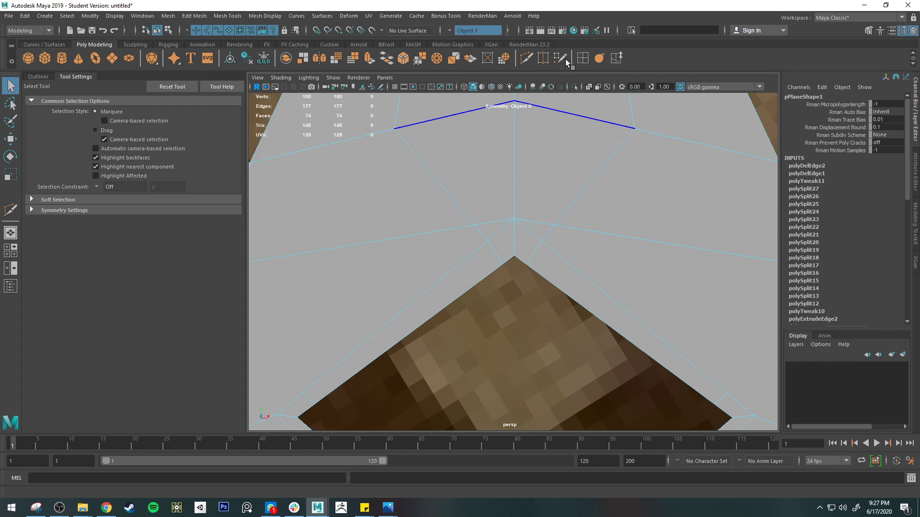
{"action": "left_click", "coordinate": [528, 60]}
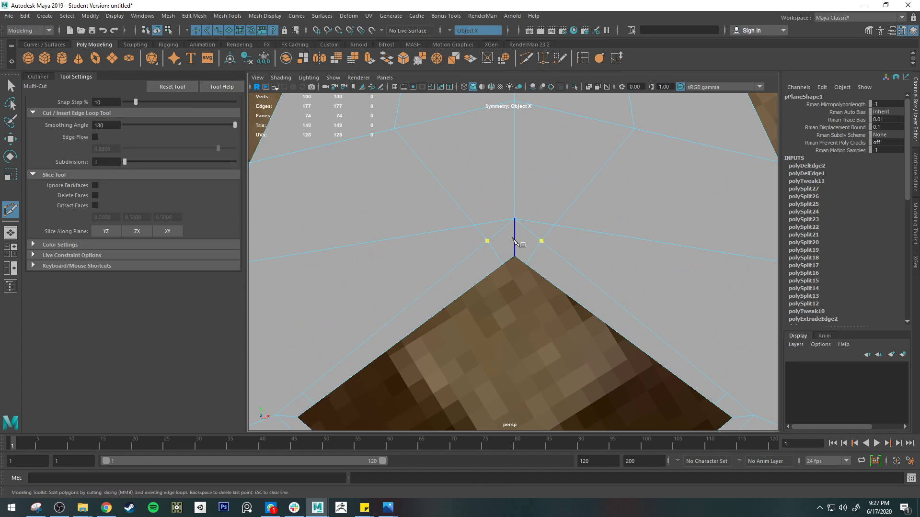
{"action": "left_click", "coordinate": [514, 237]}
{"action": "key", "text": "Return"}
- Delete the mirrored diagonal edges above the new cut, preview the mesh smoothed and switch to vertex selection
{"action": "key", "text": "q"}
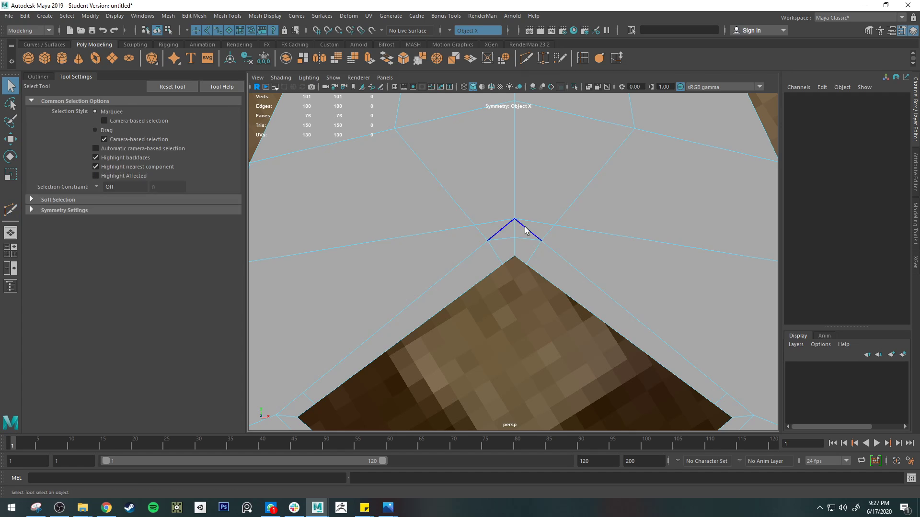
{"action": "left_click", "coordinate": [506, 228]}
{"action": "key", "text": "Delete"}
{"action": "key", "text": "3"}
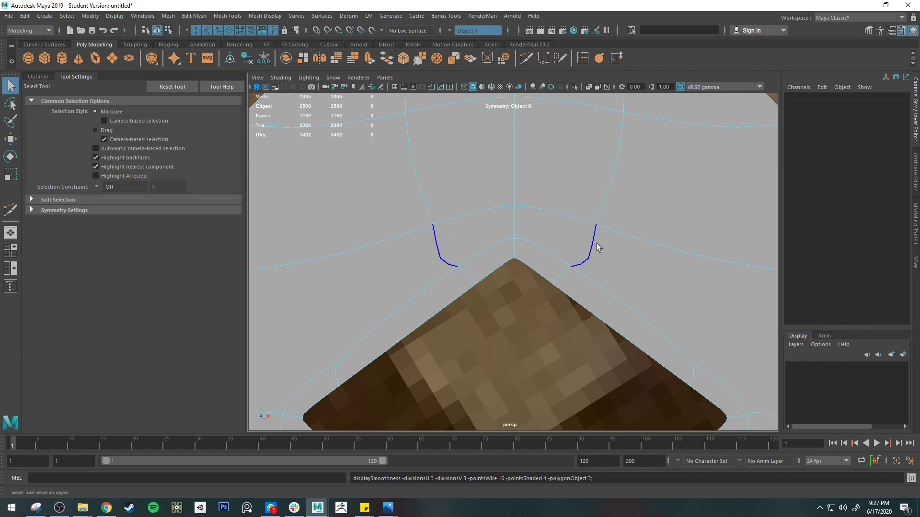
{"action": "right_click_drag", "start_coordinate": [546, 244], "coordinate": [520, 244]}
{"action": "right_click_drag", "start_coordinate": [653, 334], "coordinate": [637, 314], "text": "alt"}
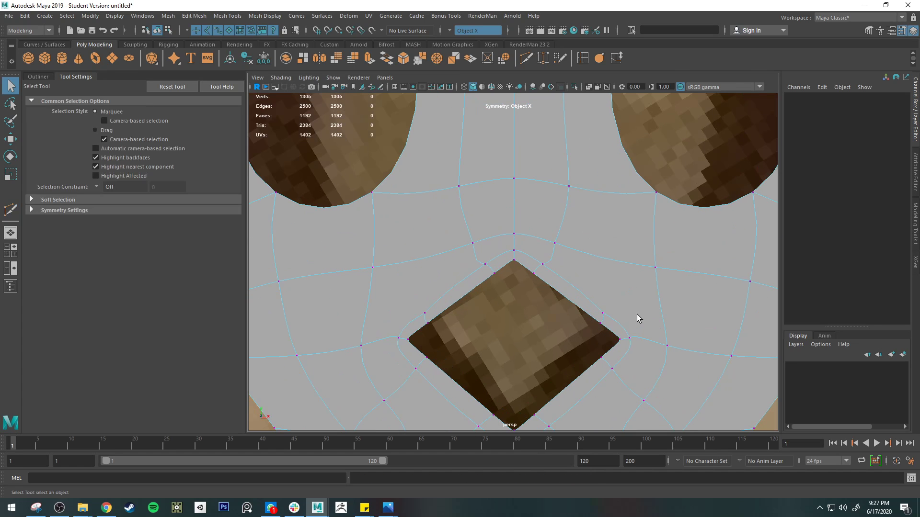
- Cut a mirrored edge from the rim beside the diamond's side corners to the vertices below the large oval openings, and preview it smoothed
{"action": "left_click", "coordinate": [527, 58]}
{"action": "left_click", "coordinate": [603, 313]}
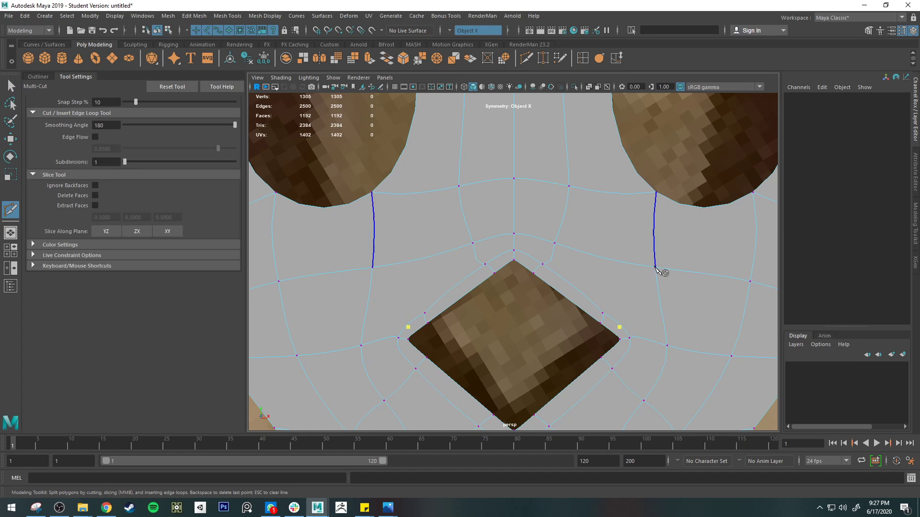
{"action": "key", "text": "ctrl+z"}
{"action": "left_click", "coordinate": [629, 338]}
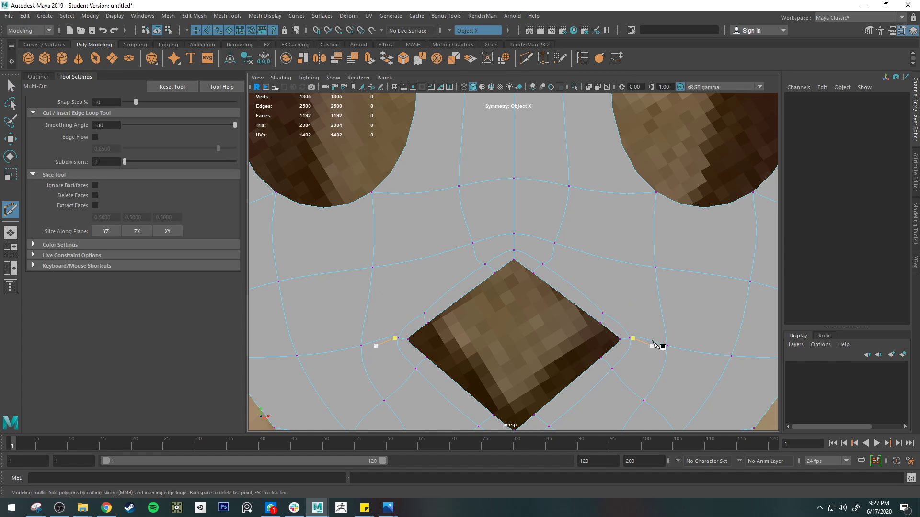
{"action": "key", "text": "1"}
{"action": "left_click", "coordinate": [621, 329]}
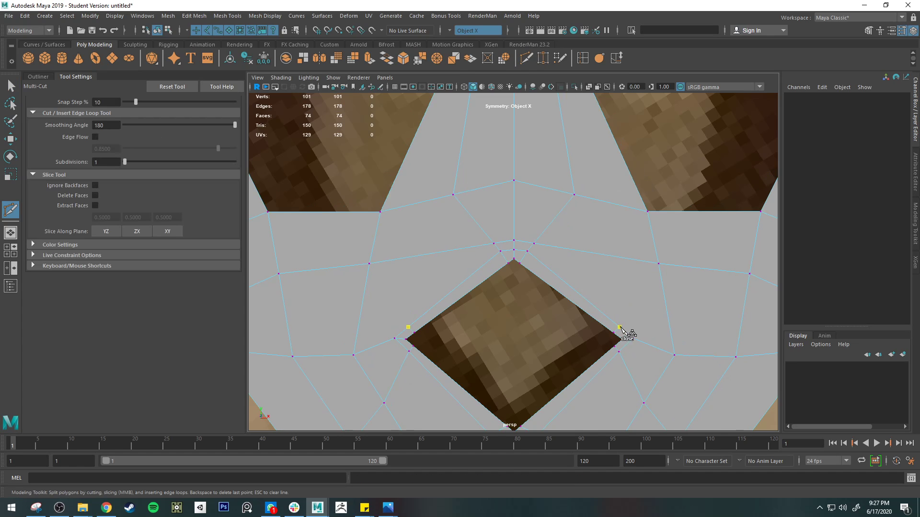
{"action": "key", "text": "3"}
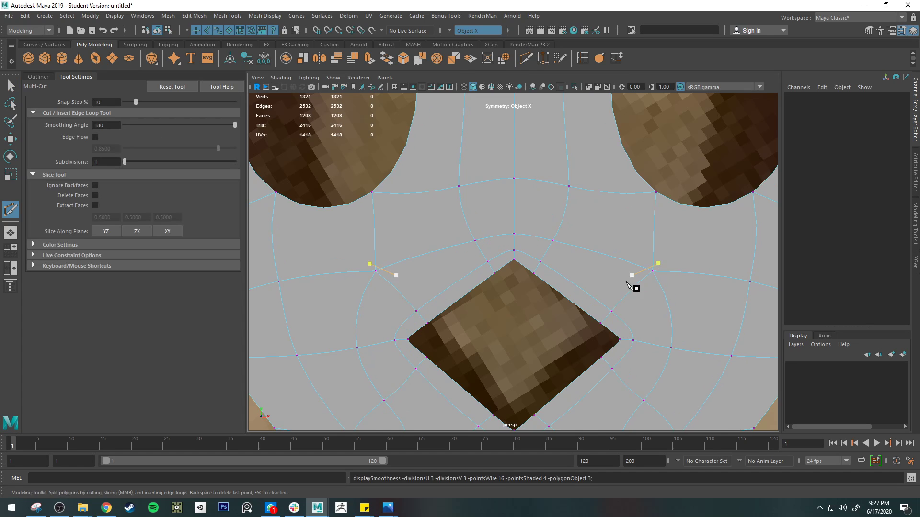
{"action": "right_click_drag", "start_coordinate": [605, 244], "coordinate": [651, 230]}
{"action": "left_click_drag", "start_coordinate": [650, 230], "coordinate": [500, 314], "text": "alt"}
{"action": "scroll", "coordinate": [582, 286], "scroll_direction": "up", "scroll_amount": 5}
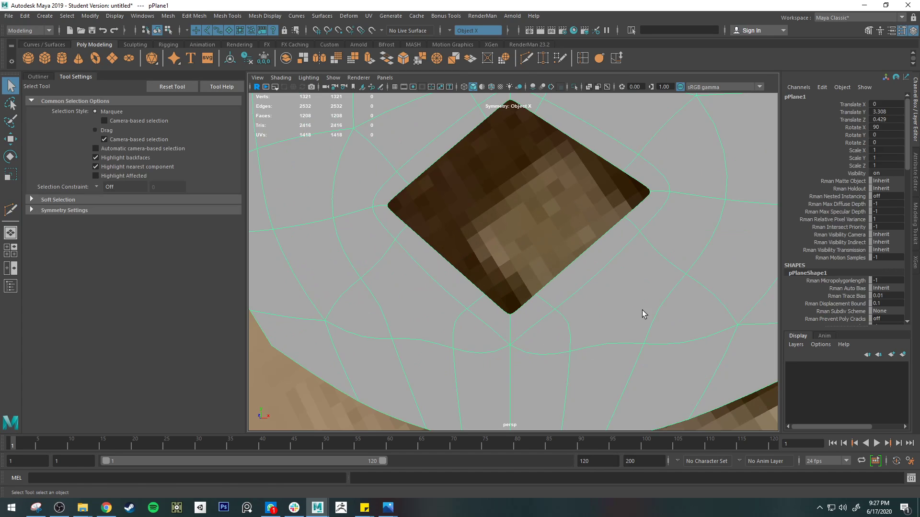
- In unsmoothed display, cut a short mirrored edge across the centre line just below the diamond's bottom corner, joining the rim edges
{"action": "key", "text": "1"}
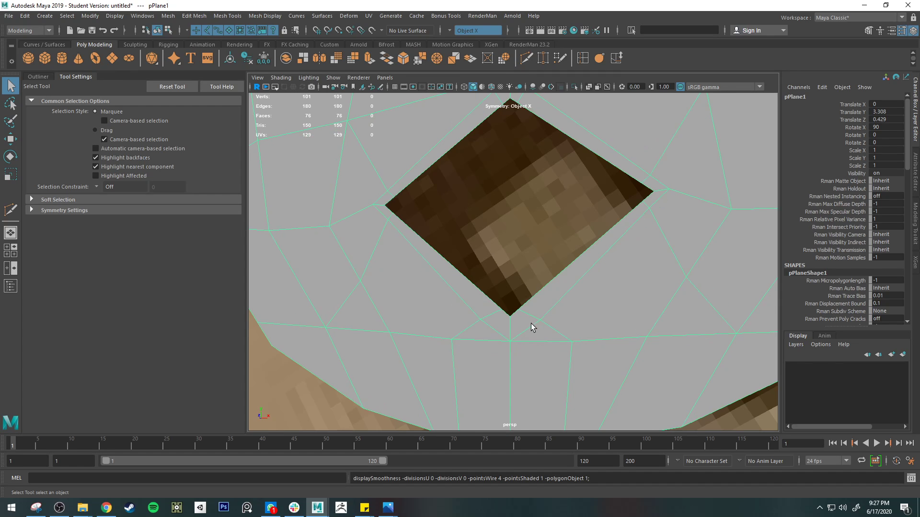
{"action": "middle_click_drag", "start_coordinate": [523, 304], "coordinate": [528, 299], "text": "alt"}
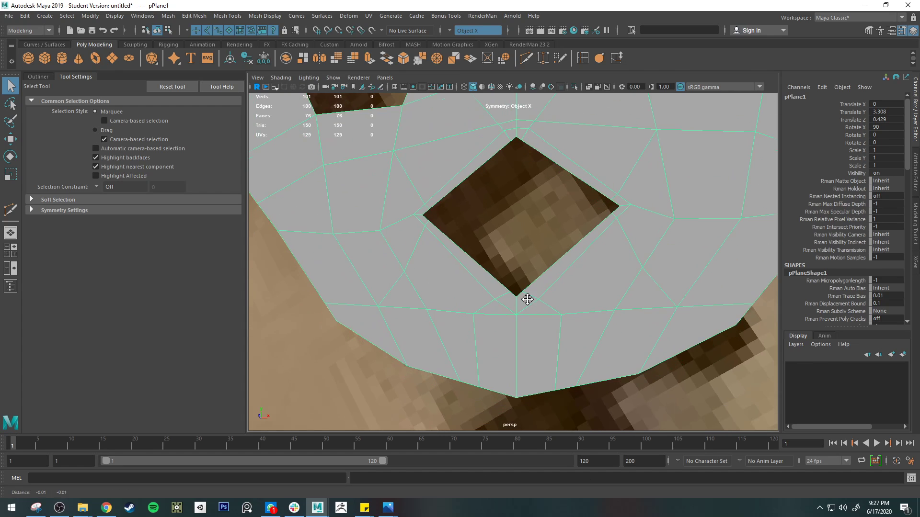
{"action": "left_click", "coordinate": [525, 58]}
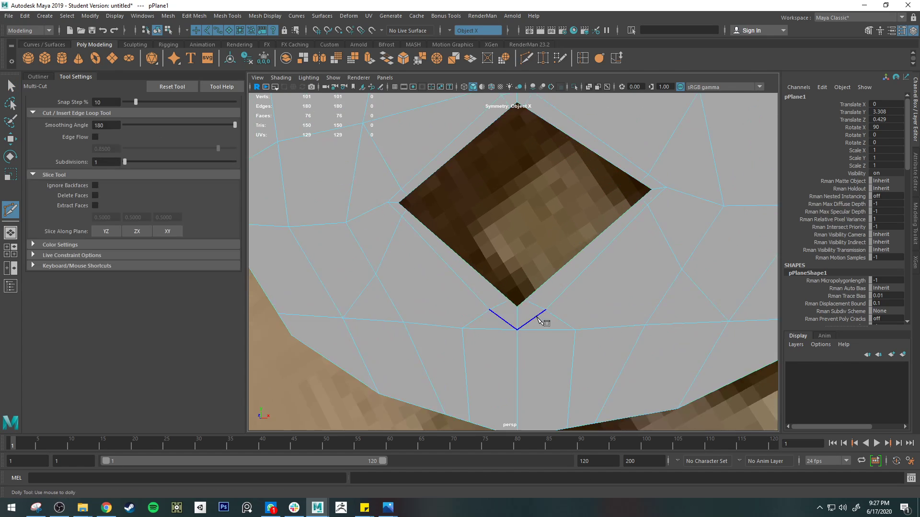
{"action": "right_click_drag", "start_coordinate": [527, 316], "coordinate": [498, 290], "text": "alt"}
{"action": "left_click", "coordinate": [493, 302]}
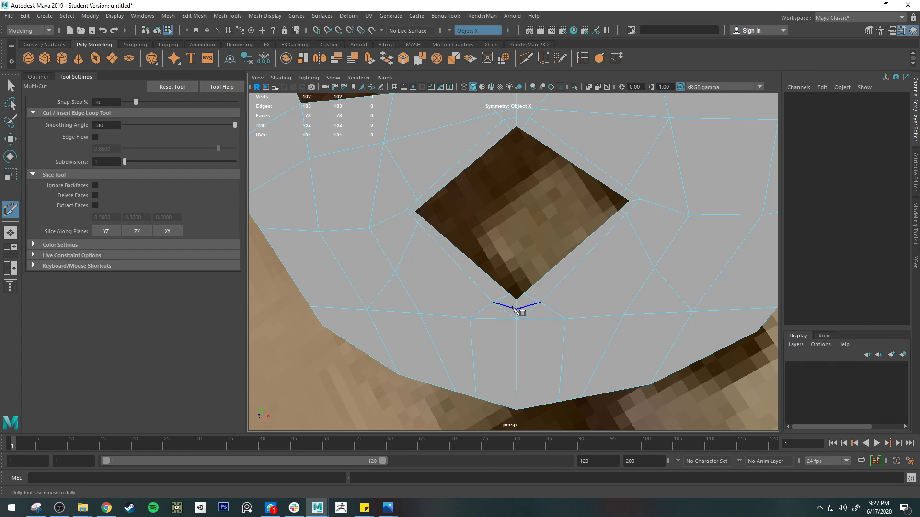
- Delete the mirrored diagonal edges directly below the new cut at the diamond's bottom corner
{"action": "key", "text": "q"}
{"action": "left_click", "coordinate": [511, 316]}
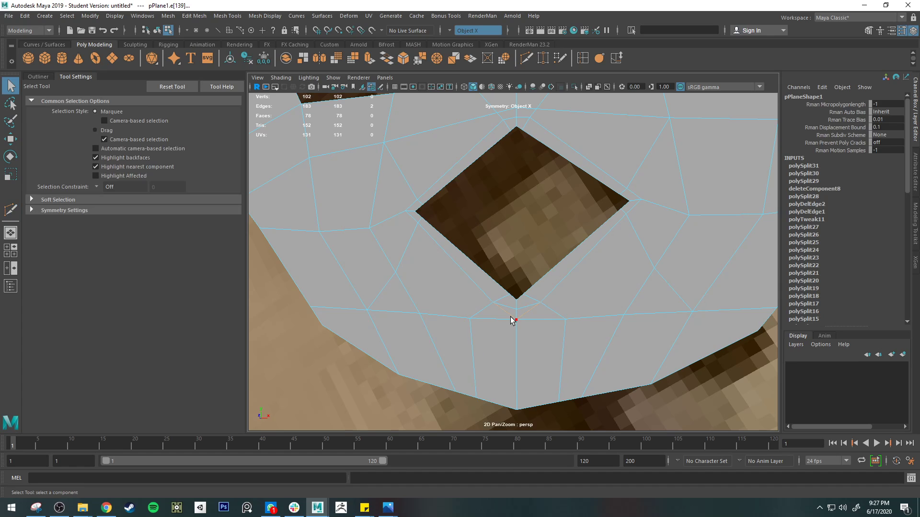
{"action": "key", "text": "Delete"}
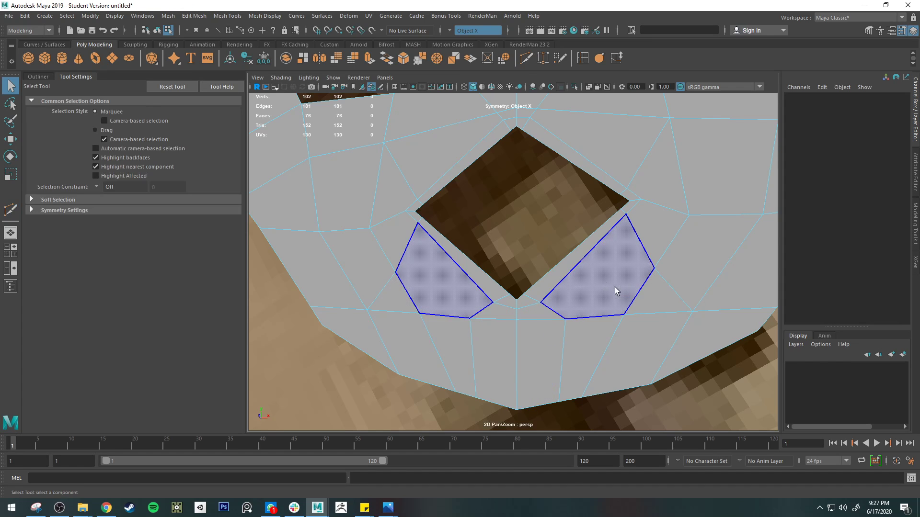
- Cut mirrored edges from the bend vertices below the diamond's sides out to the outer border, and delete the diagonal edges beneath them
{"action": "middle_click_drag", "start_coordinate": [420, 278], "coordinate": [440, 306]}
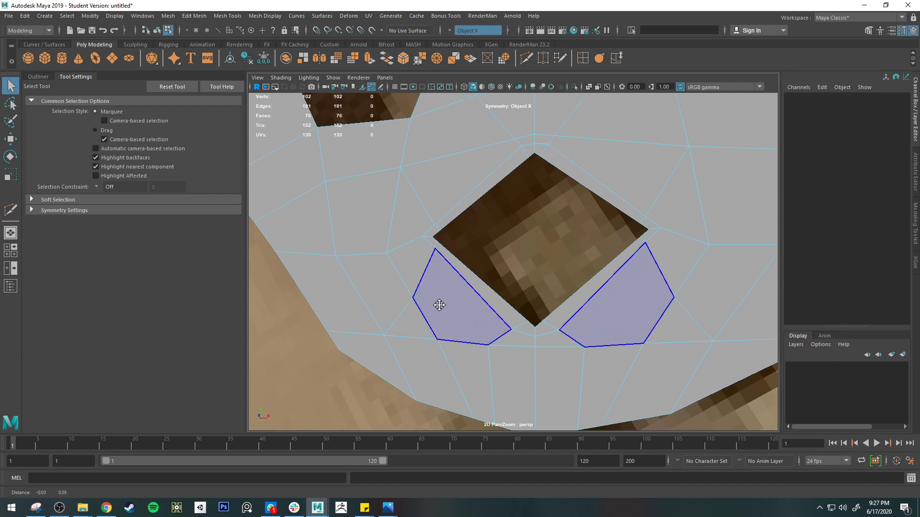
{"action": "left_click", "coordinate": [400, 318]}
{"action": "mouse_move", "coordinate": [534, 325]}
{"action": "left_mouse_down", "text": "alt"}
{"action": "mouse_move", "coordinate": [508, 322]}
{"action": "mouse_move", "coordinate": [518, 321]}
{"action": "left_mouse_up", "text": "alt"}
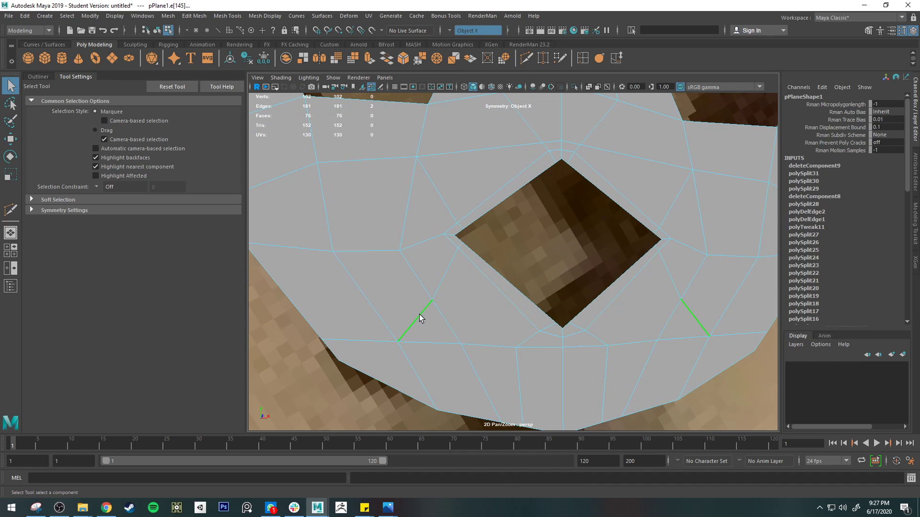
{"action": "left_click", "coordinate": [526, 58]}
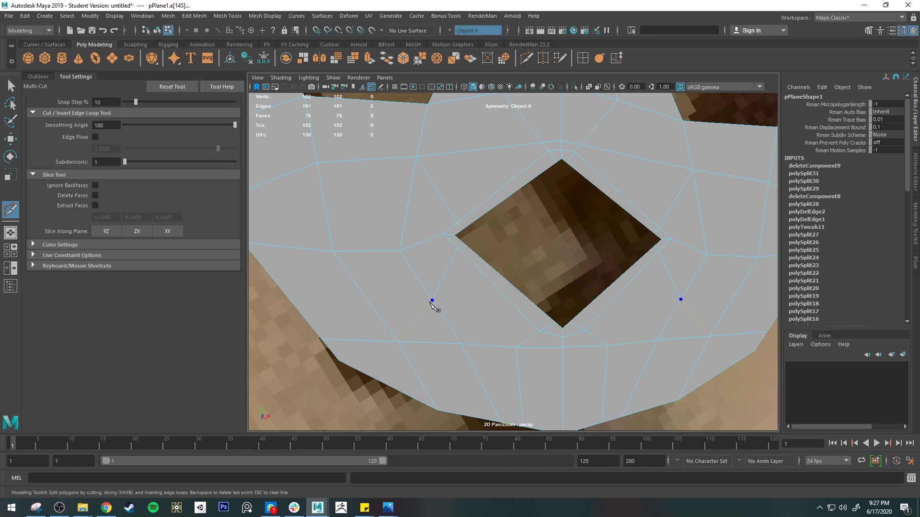
{"action": "left_click", "coordinate": [298, 307]}
{"action": "key", "text": "q"}
{"action": "left_click", "coordinate": [418, 323]}
{"action": "key", "text": "Delete"}
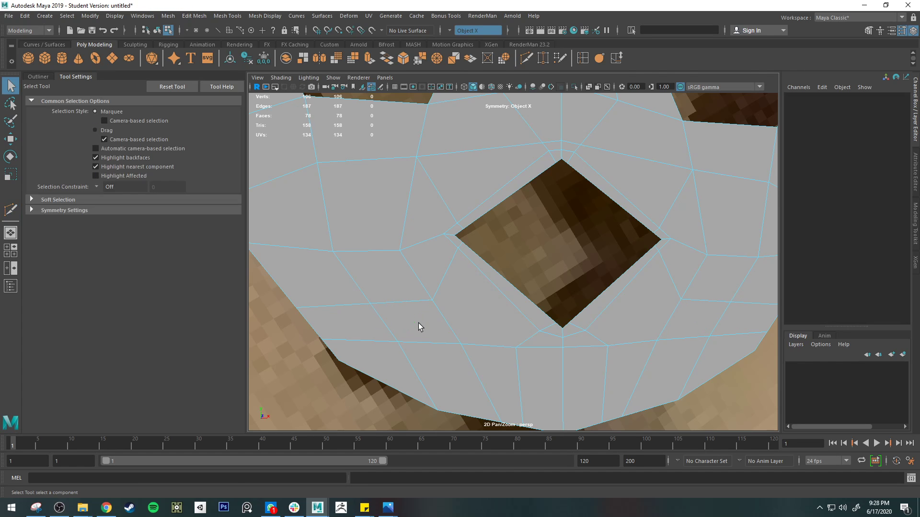
- In smoothed display, cut a mirrored edge from the row below the diamond up to its lower rim, and return to object selection
{"action": "key", "text": "3"}
{"action": "scroll", "coordinate": [418, 323], "scroll_direction": "down", "scroll_amount": 5}
{"action": "left_click_drag", "start_coordinate": [623, 363], "coordinate": [594, 354], "text": "alt"}
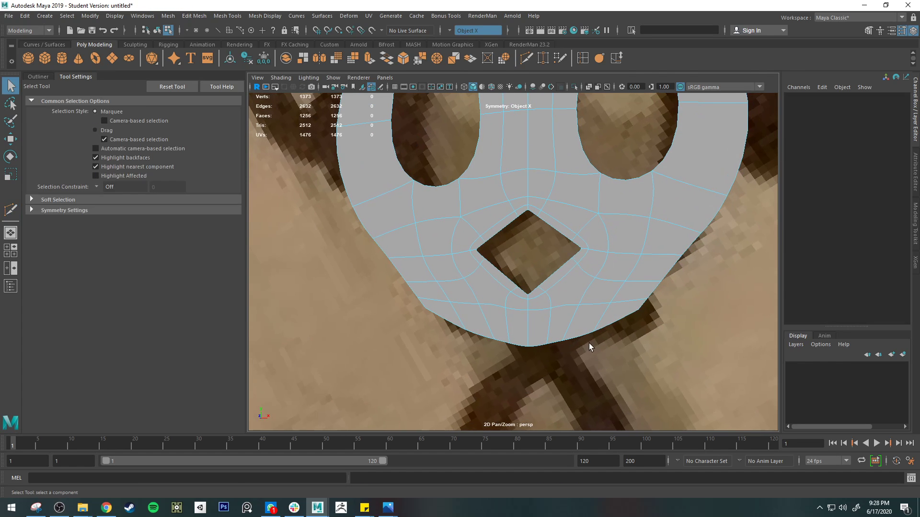
{"action": "scroll", "coordinate": [588, 343], "scroll_direction": "up", "scroll_amount": 4}
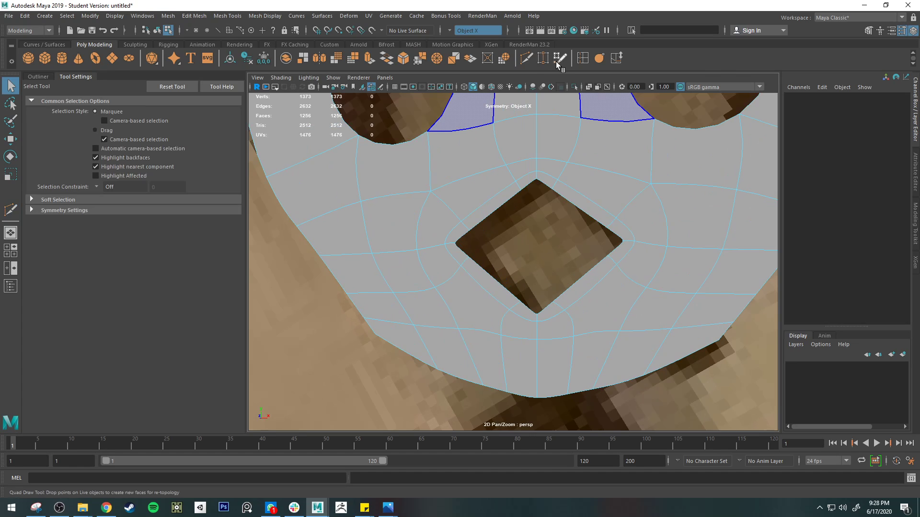
{"action": "left_click", "coordinate": [527, 58]}
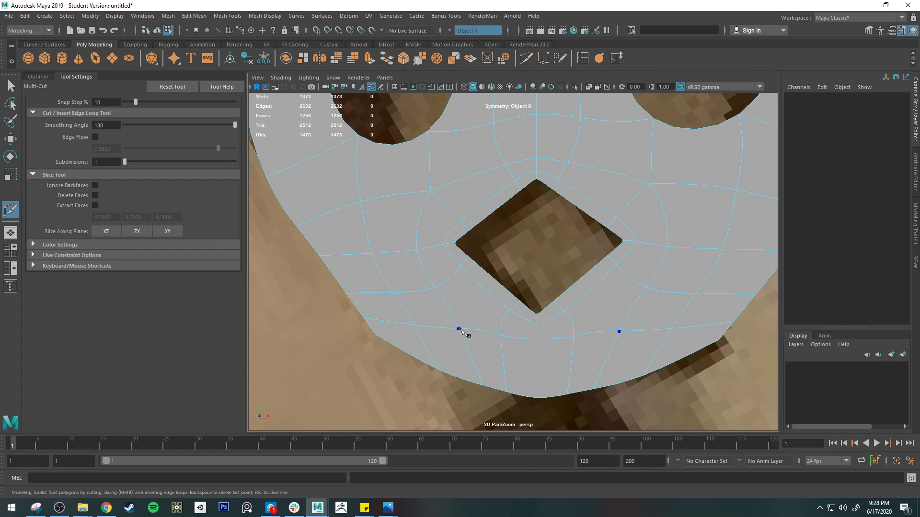
{"action": "left_click", "coordinate": [494, 278], "text": "shift"}
{"action": "right_click", "coordinate": [492, 282]}
{"action": "key", "text": "q"}
{"action": "right_click_drag", "start_coordinate": [538, 249], "coordinate": [590, 247]}
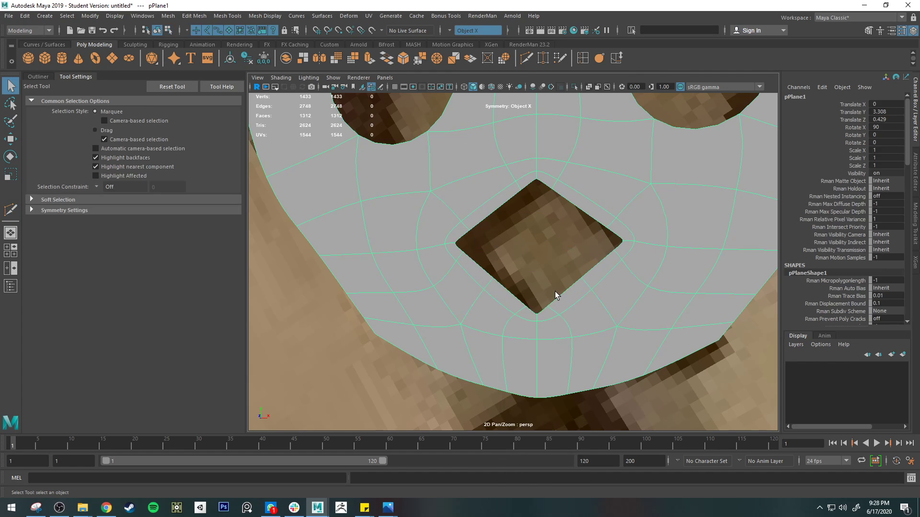
- Examine the smoothed teardrop mesh and its openings against the clock hand reference image
{"action": "left_click", "coordinate": [677, 401]}
{"action": "scroll", "coordinate": [677, 401], "scroll_direction": "down", "scroll_amount": 2}
{"action": "left_click", "coordinate": [591, 336]}
{"action": "left_click_drag", "start_coordinate": [599, 342], "coordinate": [428, 233], "text": "alt"}
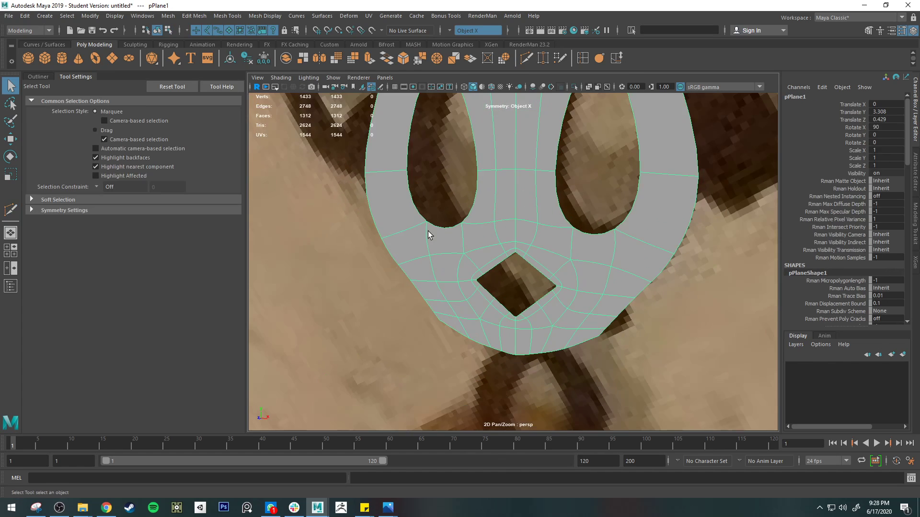
{"action": "scroll", "coordinate": [585, 277], "scroll_direction": "down", "scroll_amount": 3}
{"action": "middle_click_drag", "start_coordinate": [558, 278], "coordinate": [537, 391], "text": "alt"}
{"action": "right_click_drag", "start_coordinate": [546, 216], "coordinate": [587, 183]}
{"action": "scroll", "coordinate": [599, 206], "scroll_direction": "down", "scroll_amount": 3}
{"action": "left_click", "coordinate": [619, 305]}
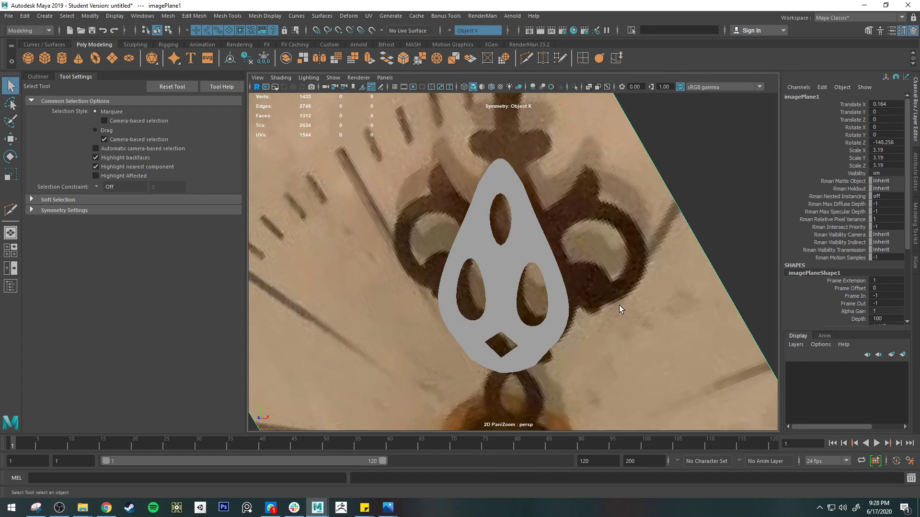
{"action": "scroll", "coordinate": [620, 306], "scroll_direction": "down", "scroll_amount": 2}
{"action": "left_click_drag", "start_coordinate": [620, 307], "coordinate": [527, 252], "text": "alt"}
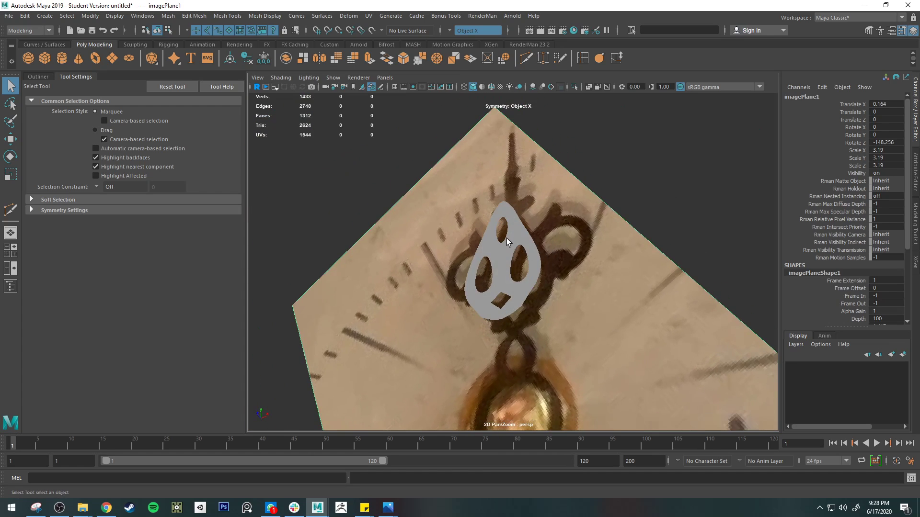
- Hide the teardrop mesh and frame the clock hand reference in the front view
{"action": "left_click", "coordinate": [496, 302]}
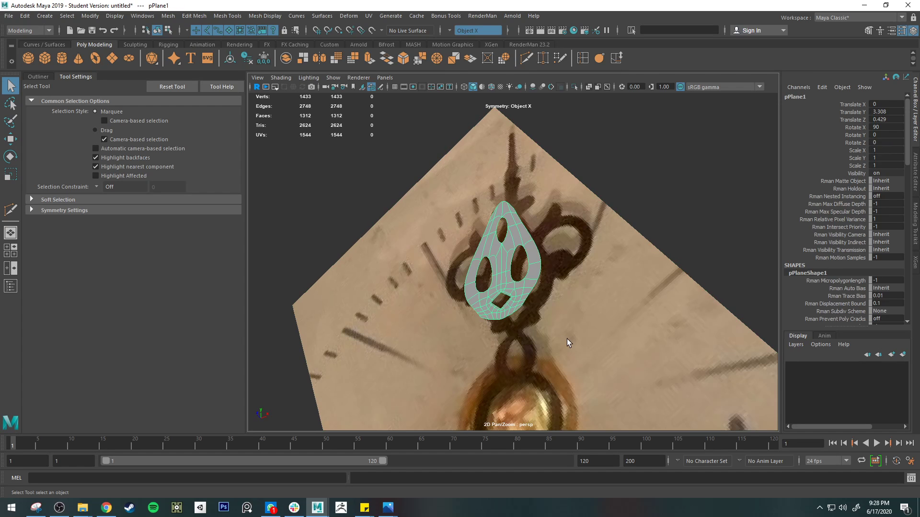
{"action": "key", "text": "ctrl+h"}
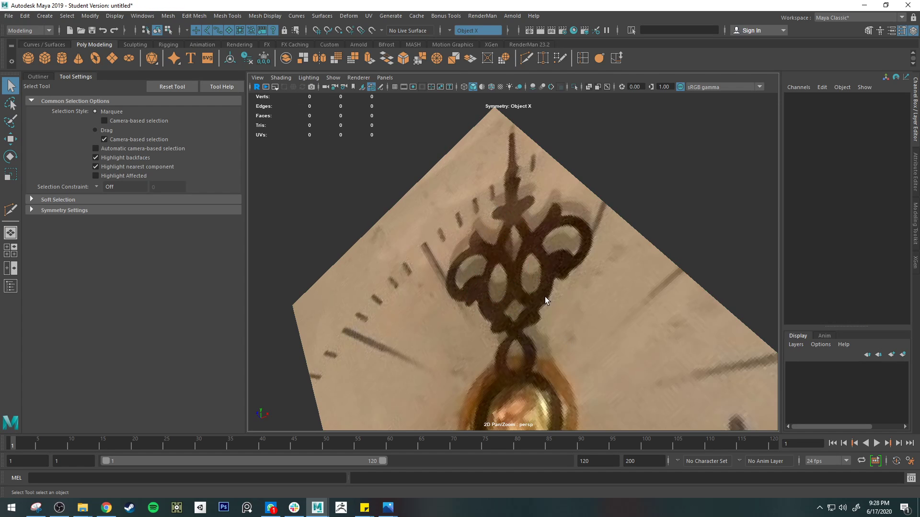
{"action": "key", "text": "space"}
{"action": "key", "text": "space"}
{"action": "scroll", "coordinate": [565, 328], "scroll_direction": "down", "scroll_amount": 6}
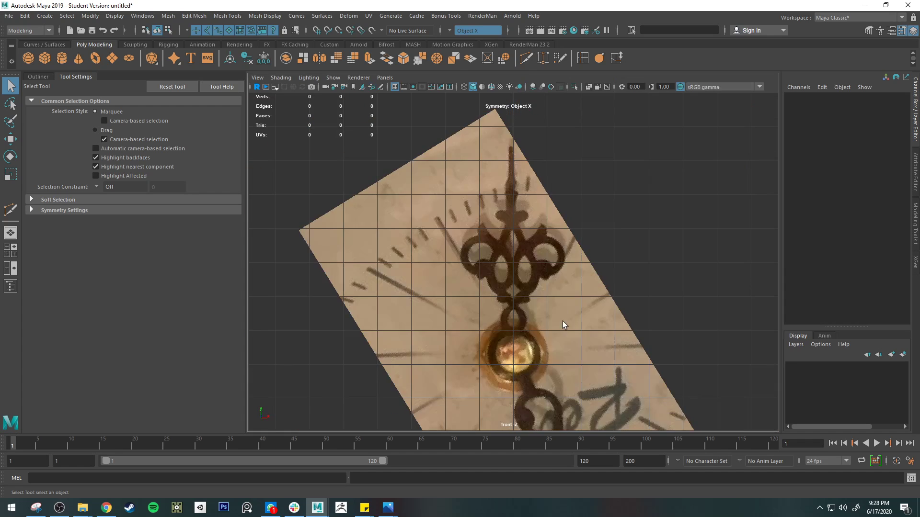
{"action": "scroll", "coordinate": [543, 234], "scroll_direction": "up", "scroll_amount": 4}
{"action": "middle_click_drag", "start_coordinate": [566, 295], "coordinate": [577, 255], "text": "alt"}
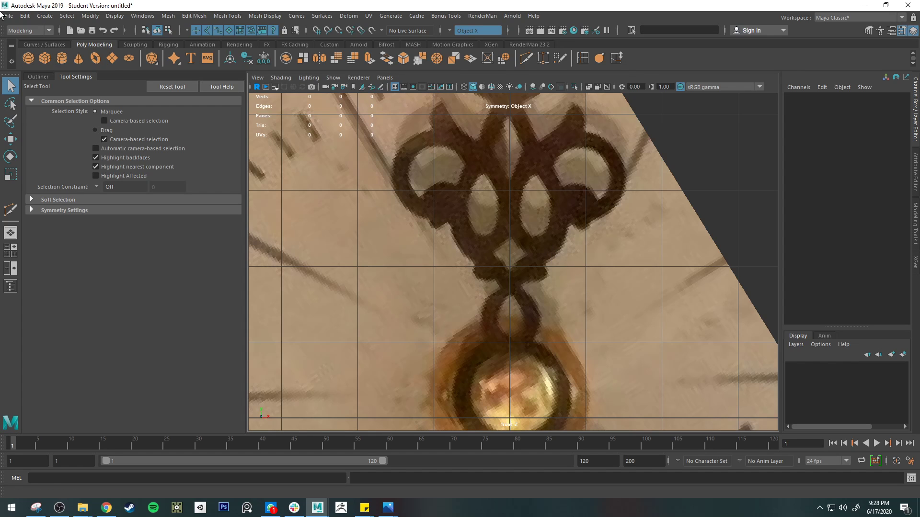
- Create a new polygon plane and rotate it 90 degrees about X so it faces the front view
{"action": "left_click", "coordinate": [111, 57]}
{"action": "scroll", "coordinate": [642, 335], "scroll_direction": "down", "scroll_amount": 8}
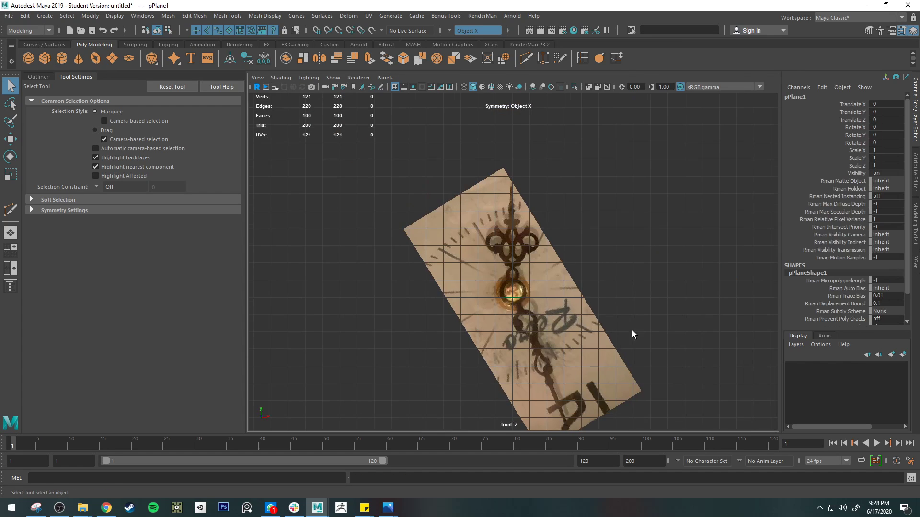
{"action": "scroll", "coordinate": [589, 308], "scroll_direction": "up", "scroll_amount": 3}
{"action": "key", "text": "e"}
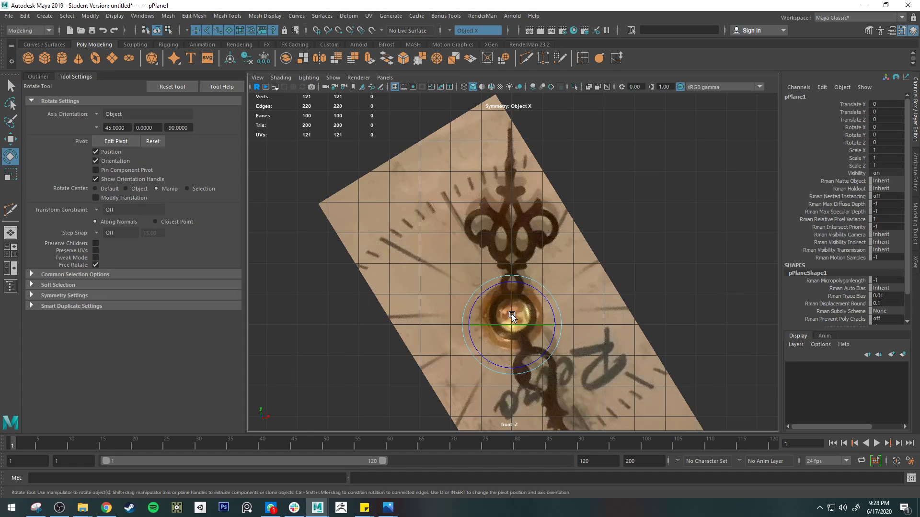
{"action": "left_click_drag", "start_coordinate": [512, 314], "coordinate": [519, 371]}
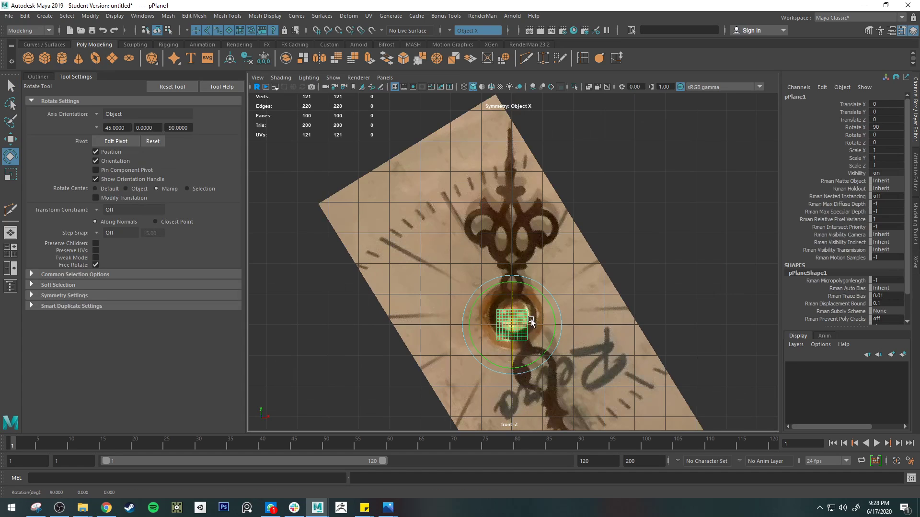
- Scale the new plane uniformly to 7.831 and move it up to Translate Y 3.236 over the ornate hand
{"action": "key", "text": "r"}
{"action": "key", "text": "w"}
{"action": "left_click_drag", "start_coordinate": [510, 330], "coordinate": [525, 178]}
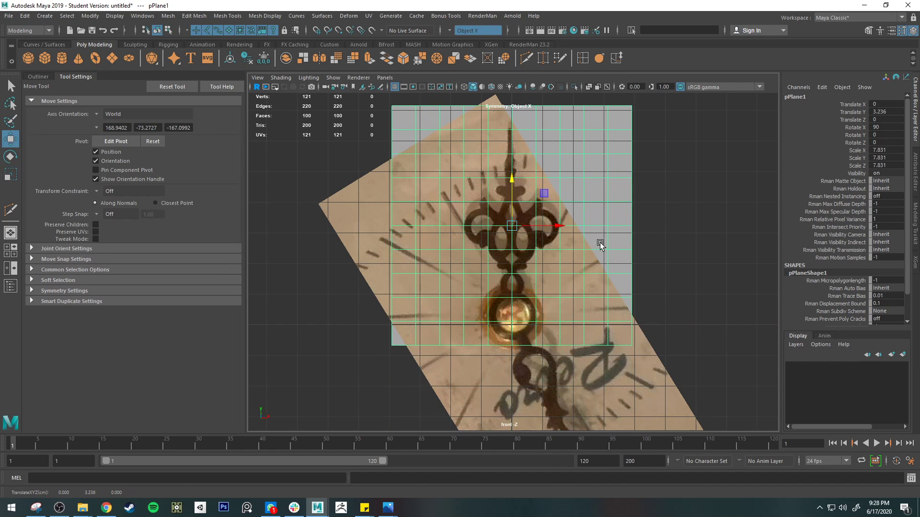
- In the perspective view, move the plane forward off the reference image to Translate Z 0.298
{"action": "key", "text": "space"}
{"action": "key", "text": "space"}
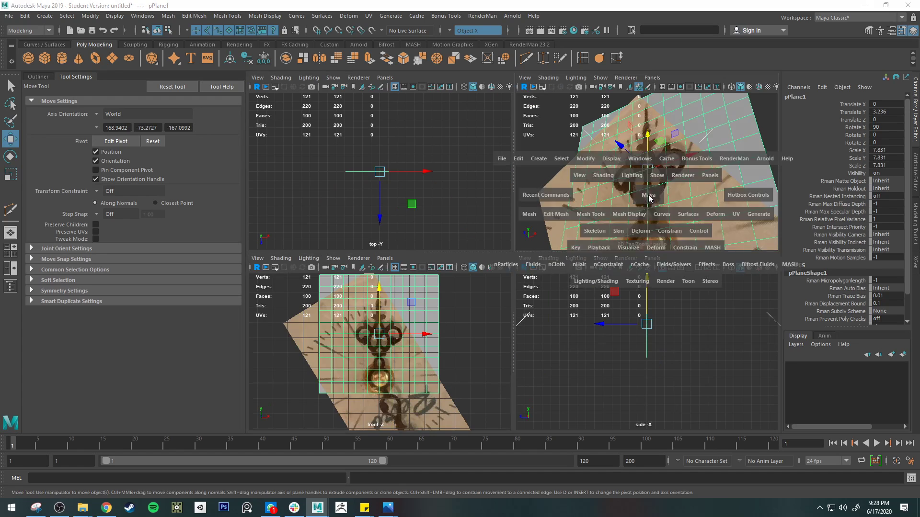
{"action": "left_click_drag", "start_coordinate": [648, 197], "coordinate": [550, 251], "text": "alt"}
{"action": "key", "text": "w"}
{"action": "left_click_drag", "start_coordinate": [472, 248], "coordinate": [514, 257]}
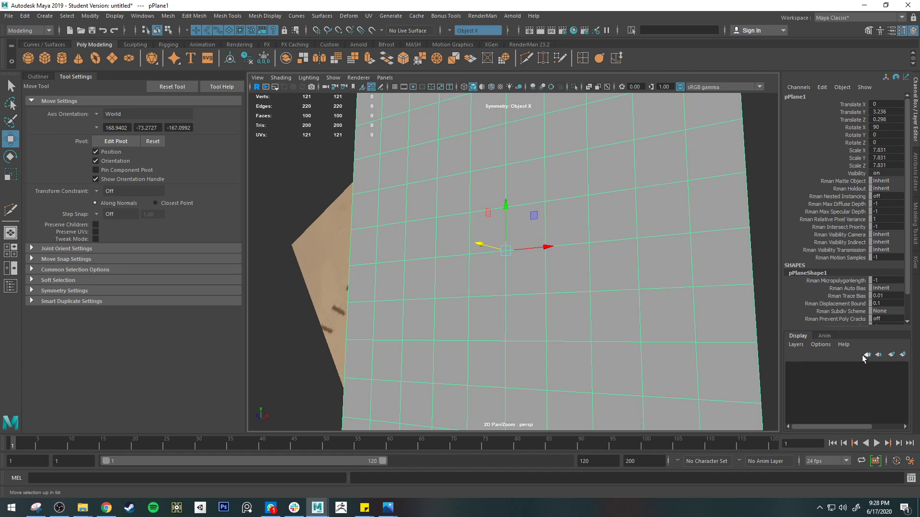
- Create a display layer from the selected plane and set it to template display so the reference shows through
{"action": "left_click", "coordinate": [904, 355]}
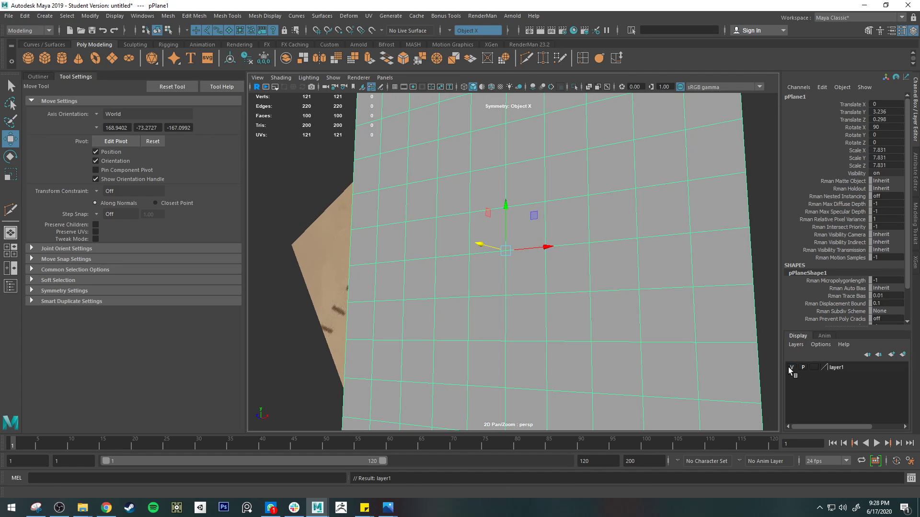
{"action": "left_click", "coordinate": [814, 367]}
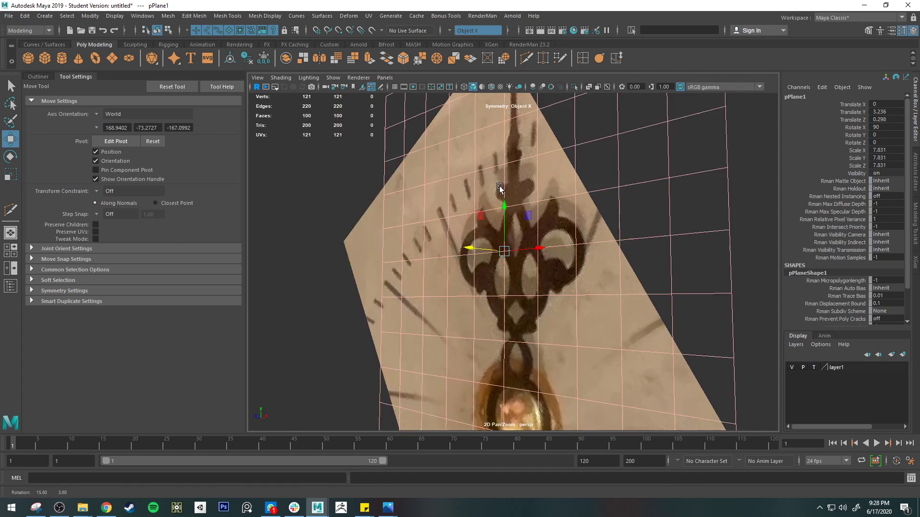
{"action": "left_click_drag", "start_coordinate": [499, 188], "coordinate": [546, 199], "text": "alt"}
{"action": "left_click_drag", "start_coordinate": [274, 132], "coordinate": [352, 126], "text": "alt"}
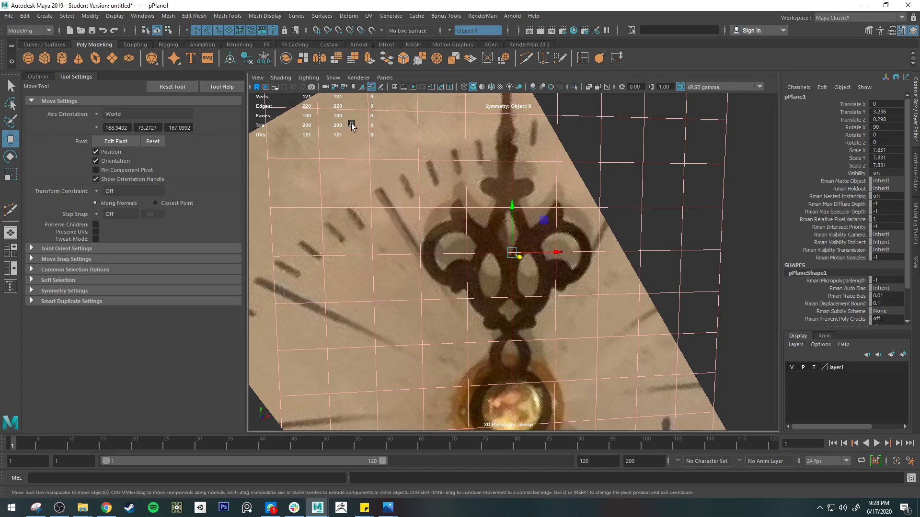
- Make the plane over the ornate hand a live surface
{"action": "left_click", "coordinate": [371, 31]}
{"action": "scroll", "coordinate": [575, 221], "scroll_direction": "down", "scroll_amount": 3}
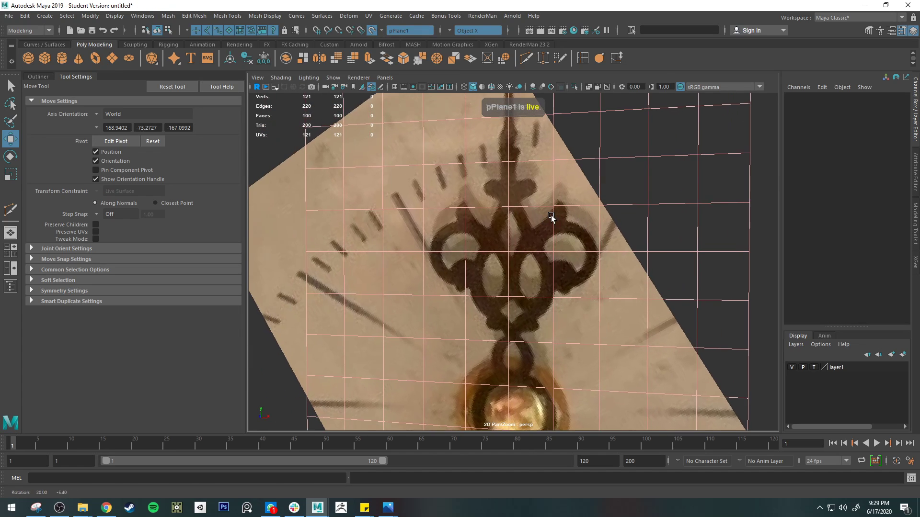
- Create a polygon sphere and try moving it across the live plane
{"action": "left_click", "coordinate": [29, 58]}
{"action": "scroll", "coordinate": [492, 273], "scroll_direction": "down", "scroll_amount": 3}
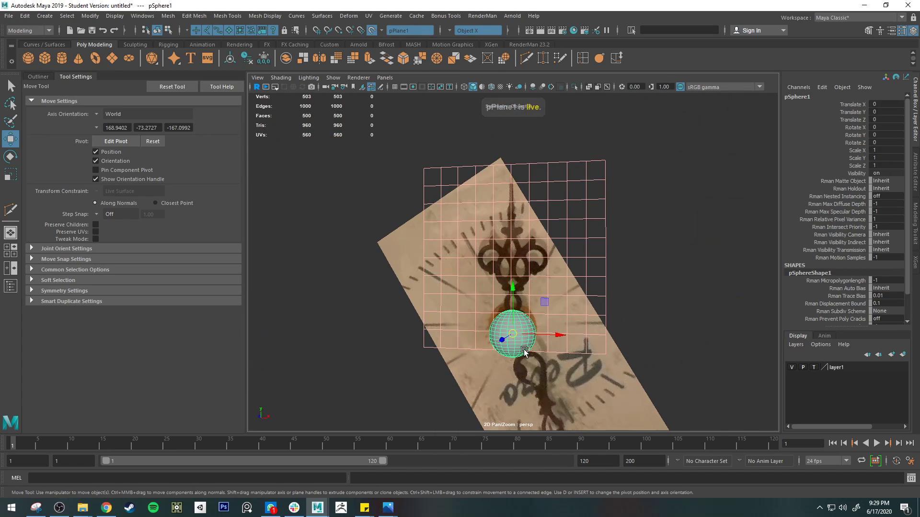
{"action": "left_click_drag", "start_coordinate": [513, 335], "coordinate": [556, 355]}
{"action": "key", "text": "ctrl+z"}
- Try moving one of the sphere's vertices across the live plane, and undo the moves
{"action": "right_click_drag", "start_coordinate": [573, 244], "coordinate": [535, 245]}
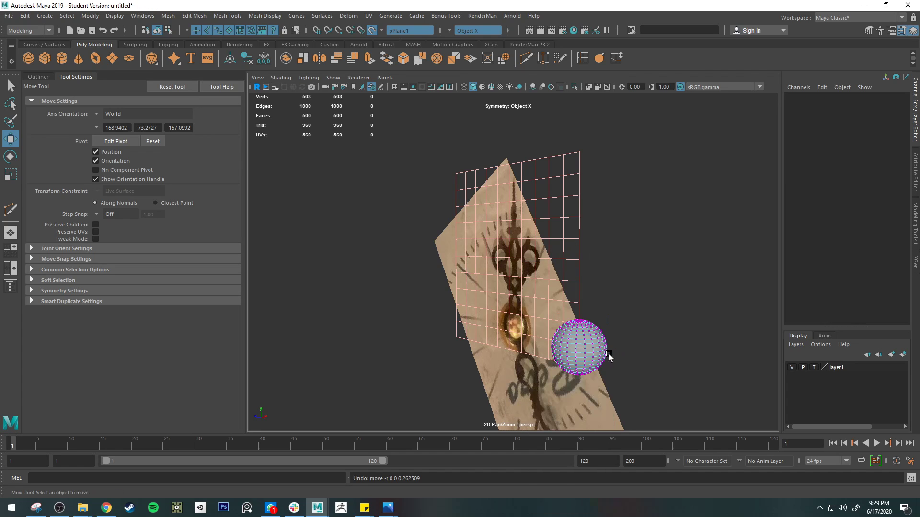
{"action": "left_click", "coordinate": [572, 336]}
{"action": "left_click_drag", "start_coordinate": [572, 334], "coordinate": [625, 311]}
{"action": "key", "text": "ctrl+z"}
{"action": "key", "text": "ctrl+z"}
{"action": "key", "text": "ctrl+z"}
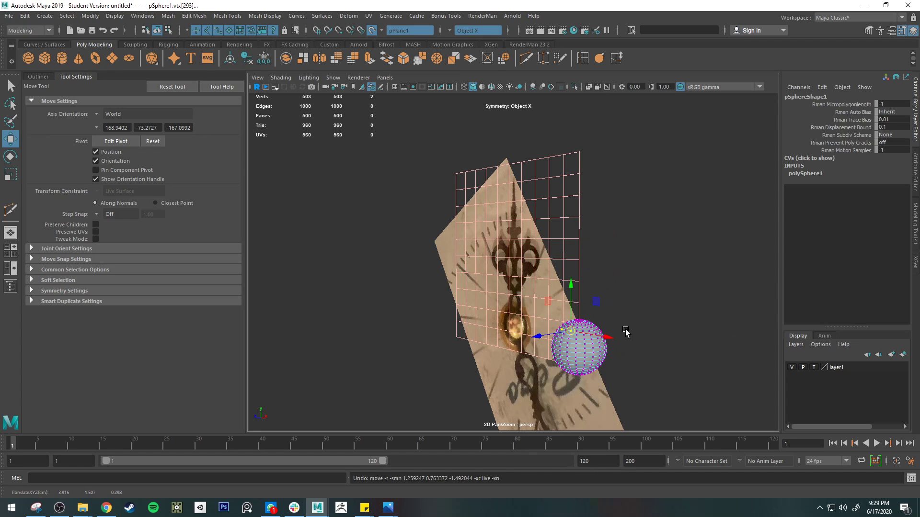
- Return the test sphere to object mode and delete it
{"action": "key", "text": "q"}
{"action": "right_click_drag", "start_coordinate": [589, 243], "coordinate": [652, 237]}
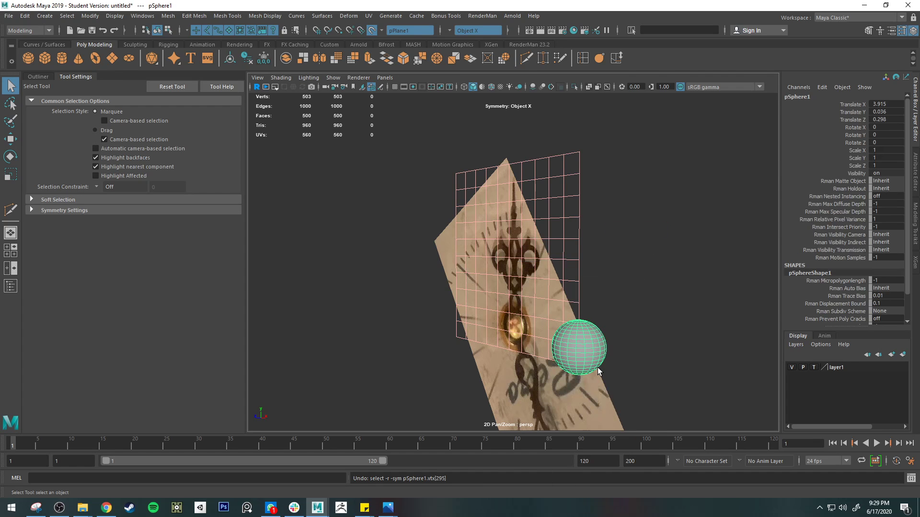
{"action": "key", "text": "Delete"}
{"action": "scroll", "coordinate": [565, 282], "scroll_direction": "up", "scroll_amount": 5}
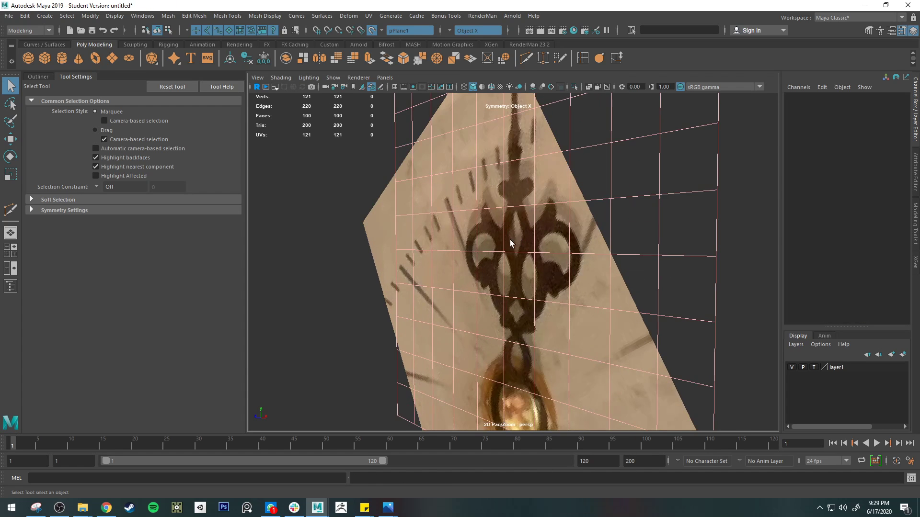
- Start Quad Draw in the front view over the hand, with a quad strip width of 52 and symmetry off
{"action": "left_click", "coordinate": [560, 58]}
{"action": "key", "text": "space"}
{"action": "key", "text": "space"}
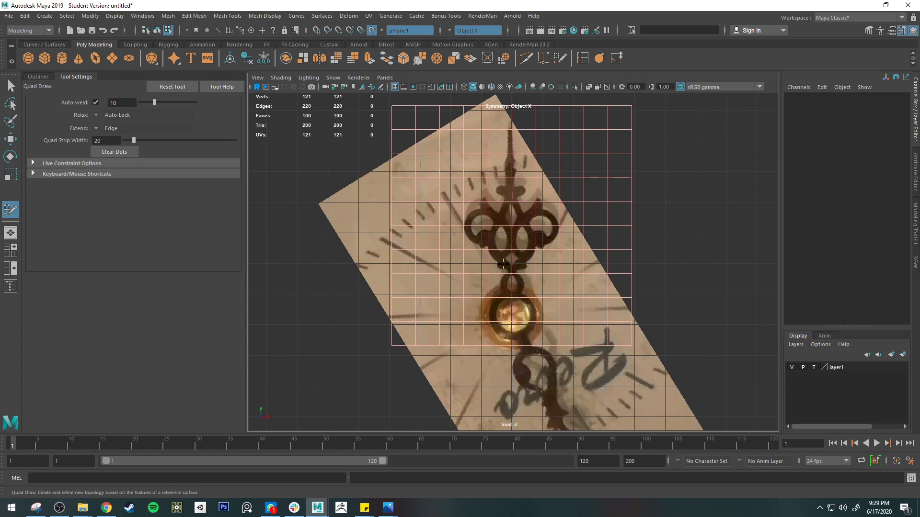
{"action": "right_click_drag", "start_coordinate": [503, 264], "coordinate": [528, 265], "text": "alt"}
{"action": "middle_click_drag", "start_coordinate": [499, 277], "coordinate": [527, 329], "text": "alt"}
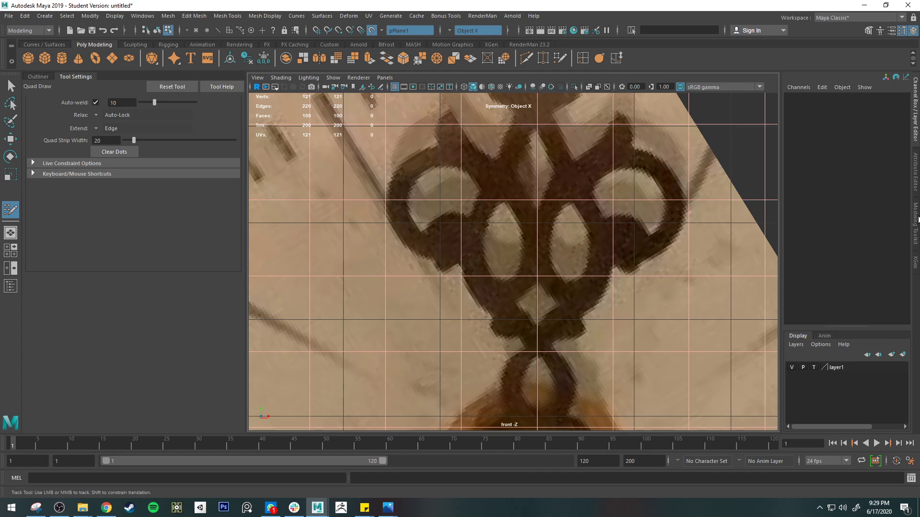
{"action": "left_click", "coordinate": [917, 220]}
{"action": "scroll", "coordinate": [815, 335], "scroll_direction": "down", "scroll_amount": 5}
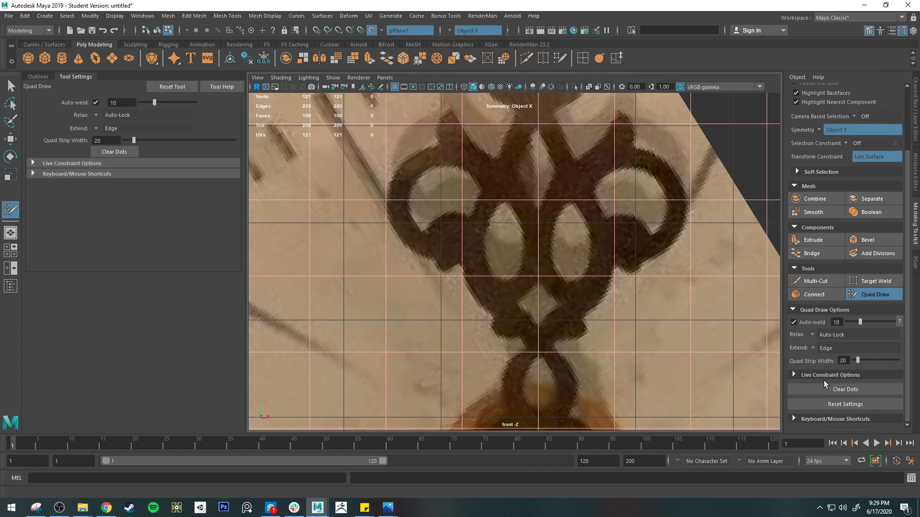
{"action": "left_click_drag", "start_coordinate": [865, 359], "coordinate": [864, 360]}
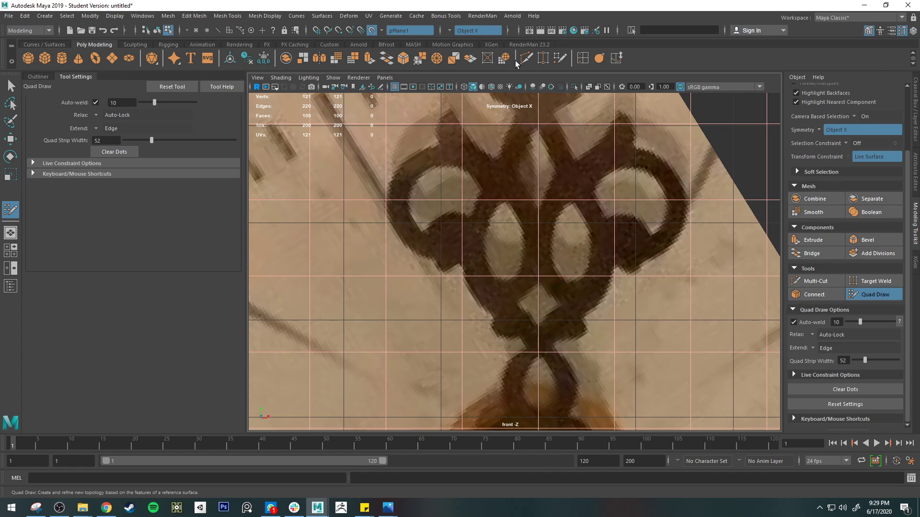
{"action": "left_click", "coordinate": [457, 31]}
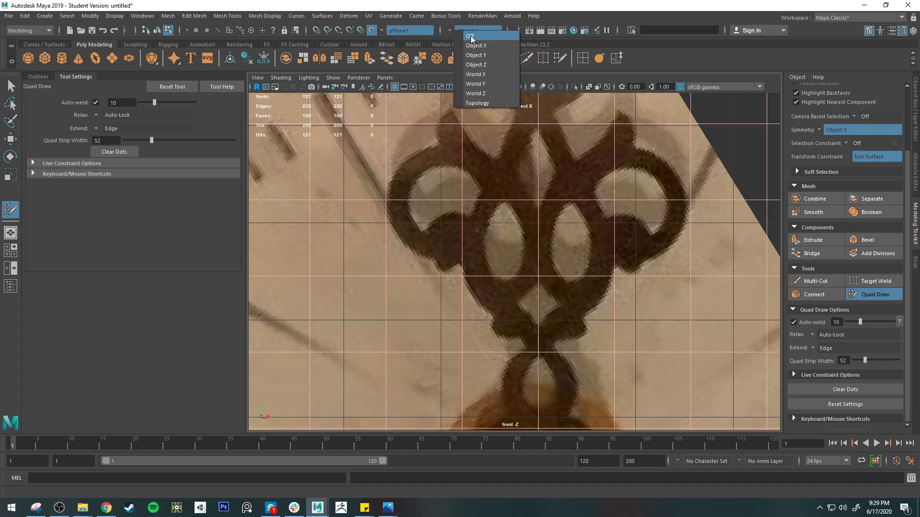
{"action": "left_click", "coordinate": [470, 35]}
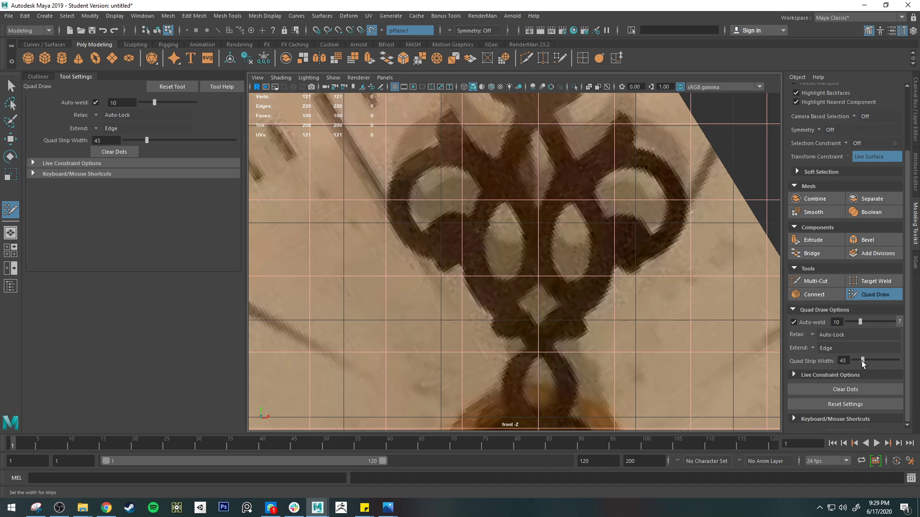
- Set the quad strip width to 39 and draw two strips along the left oval opening's outer side, deleting the first strip's end quad
{"action": "mouse_move", "coordinate": [537, 341]}
{"action": "left_mouse_down"}
{"action": "mouse_move", "coordinate": [488, 286]}
{"action": "mouse_move", "coordinate": [476, 252]}
{"action": "mouse_move", "coordinate": [457, 255]}
{"action": "left_mouse_up"}
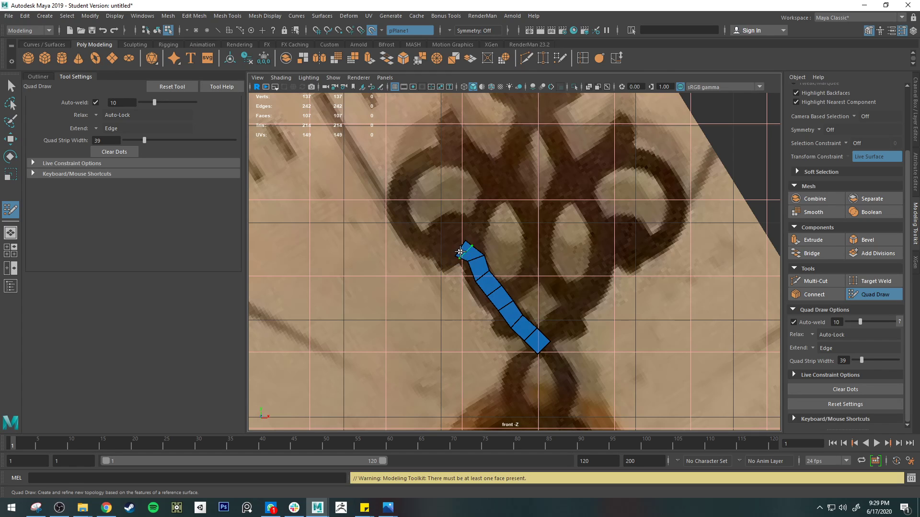
{"action": "left_click", "coordinate": [467, 252], "text": "ctrl+shift"}
{"action": "mouse_move", "coordinate": [473, 259]}
{"action": "left_mouse_down"}
{"action": "mouse_move", "coordinate": [477, 218]}
{"action": "mouse_move", "coordinate": [476, 242]}
{"action": "mouse_move", "coordinate": [465, 231]}
{"action": "mouse_move", "coordinate": [472, 244]}
{"action": "mouse_move", "coordinate": [526, 123]}
{"action": "left_mouse_up"}
{"action": "key", "text": "ctrl+z"}
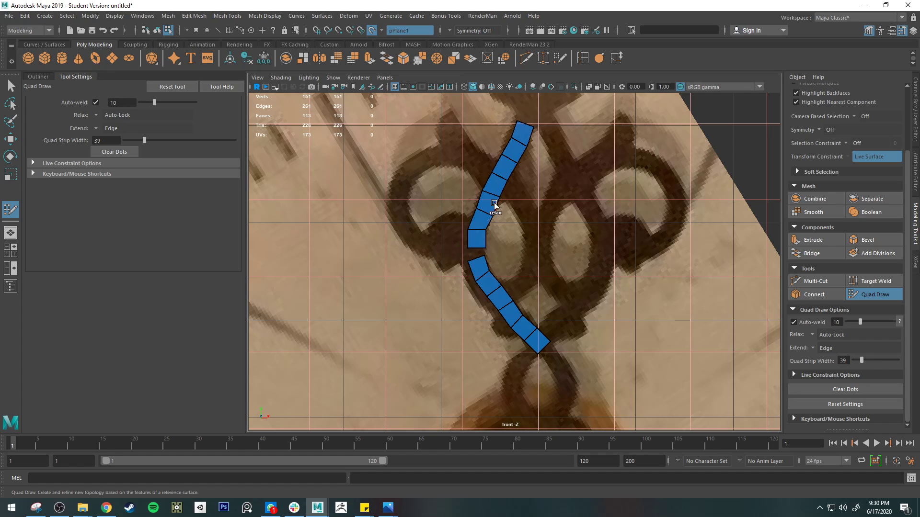
- Relax both quad strips so they curve smoothly along the left oval opening
{"action": "left_click_drag", "start_coordinate": [494, 205], "coordinate": [479, 230], "text": "shift"}
{"action": "left_click_drag", "start_coordinate": [508, 144], "coordinate": [469, 237], "text": "shift"}
{"action": "mouse_move", "coordinate": [472, 272]}
{"action": "left_mouse_down", "text": "shift"}
{"action": "mouse_move", "coordinate": [512, 326]}
{"action": "mouse_move", "coordinate": [489, 305]}
{"action": "left_mouse_up", "text": "shift"}
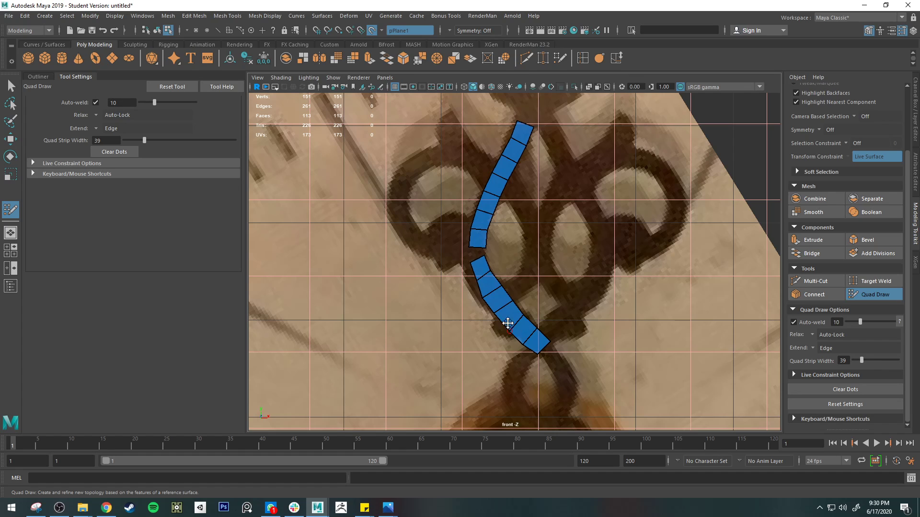
- Pull the facing ends of the two strips outward to match the reference and fill the gap between them with a quad
{"action": "left_click_drag", "start_coordinate": [480, 271], "coordinate": [471, 271]}
{"action": "left_click_drag", "start_coordinate": [470, 236], "coordinate": [472, 212]}
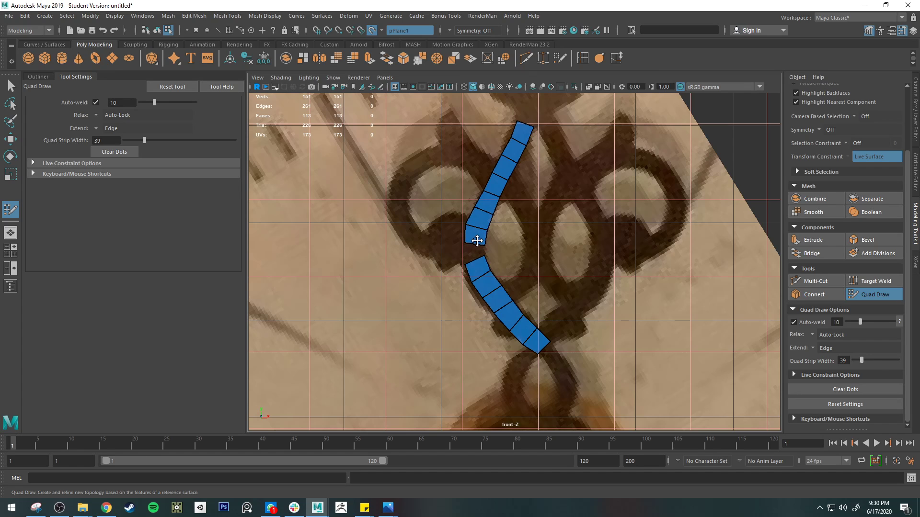
{"action": "left_click", "coordinate": [469, 253], "text": "shift"}
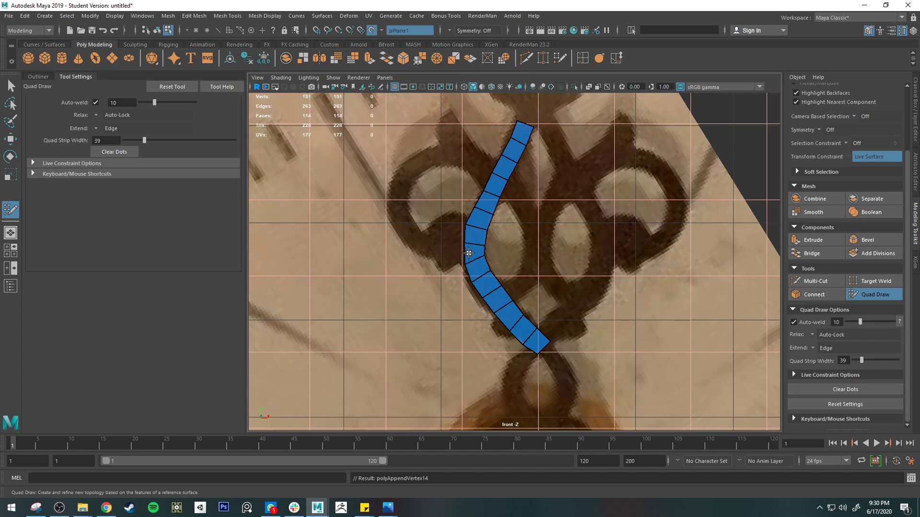
{"action": "mouse_move", "coordinate": [466, 251]}
{"action": "left_mouse_down"}
{"action": "mouse_move", "coordinate": [473, 267]}
{"action": "mouse_move", "coordinate": [494, 182]}
{"action": "left_mouse_up"}
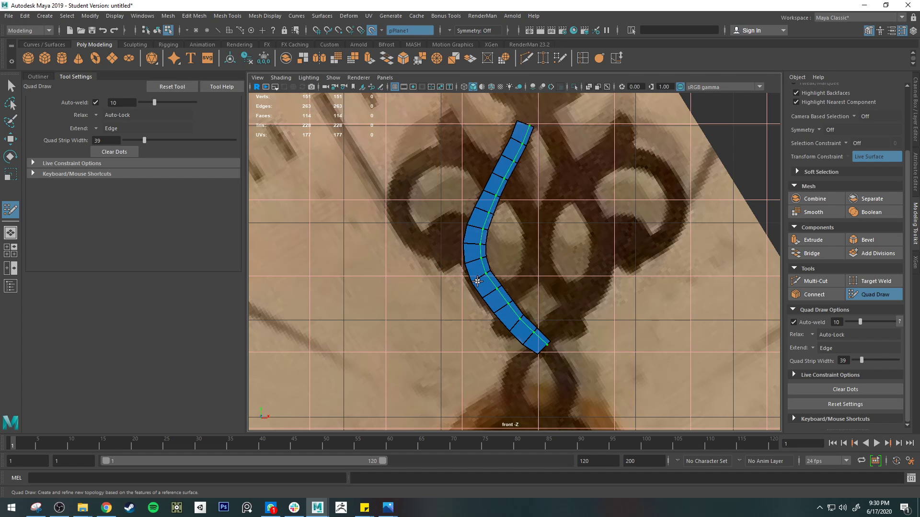
- Extrude quads around the inner side of the left oval opening, weld them to the main strip at both ends, and relax the loop
{"action": "middle_click_drag", "start_coordinate": [507, 293], "coordinate": [467, 320], "text": "alt"}
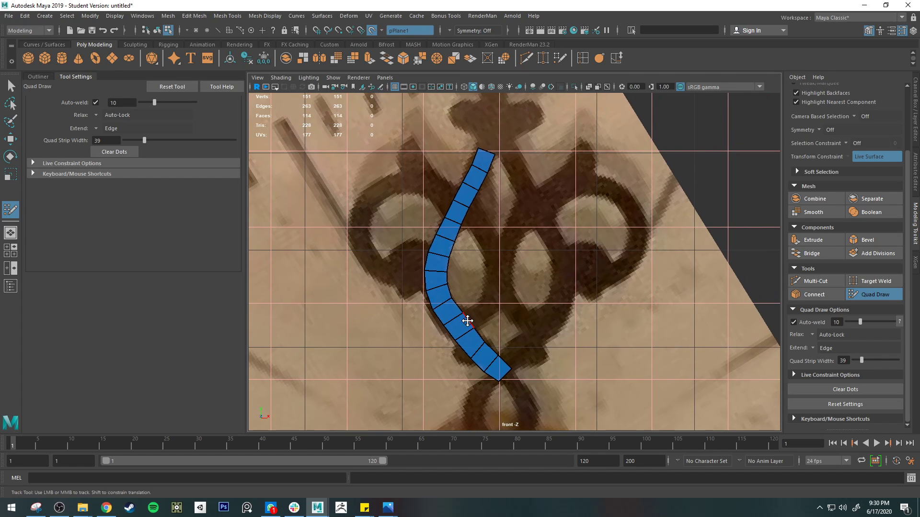
{"action": "mouse_move", "coordinate": [469, 321]}
{"action": "left_mouse_down"}
{"action": "mouse_move", "coordinate": [497, 309]}
{"action": "mouse_move", "coordinate": [486, 313]}
{"action": "mouse_move", "coordinate": [484, 293]}
{"action": "mouse_move", "coordinate": [495, 267]}
{"action": "mouse_move", "coordinate": [489, 281]}
{"action": "mouse_move", "coordinate": [505, 285]}
{"action": "mouse_move", "coordinate": [490, 256]}
{"action": "mouse_move", "coordinate": [501, 249]}
{"action": "left_mouse_up"}
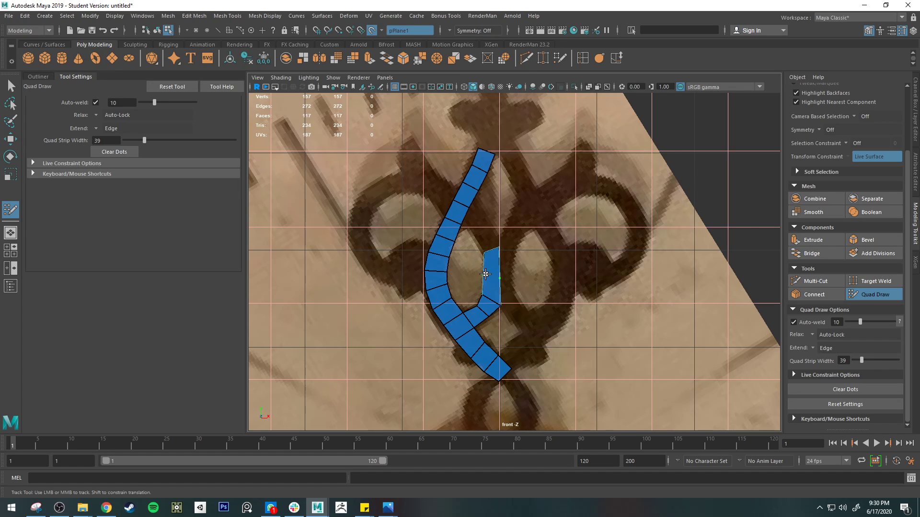
{"action": "left_click_drag", "start_coordinate": [486, 274], "coordinate": [487, 276]}
{"action": "left_click_drag", "start_coordinate": [493, 250], "coordinate": [479, 226]}
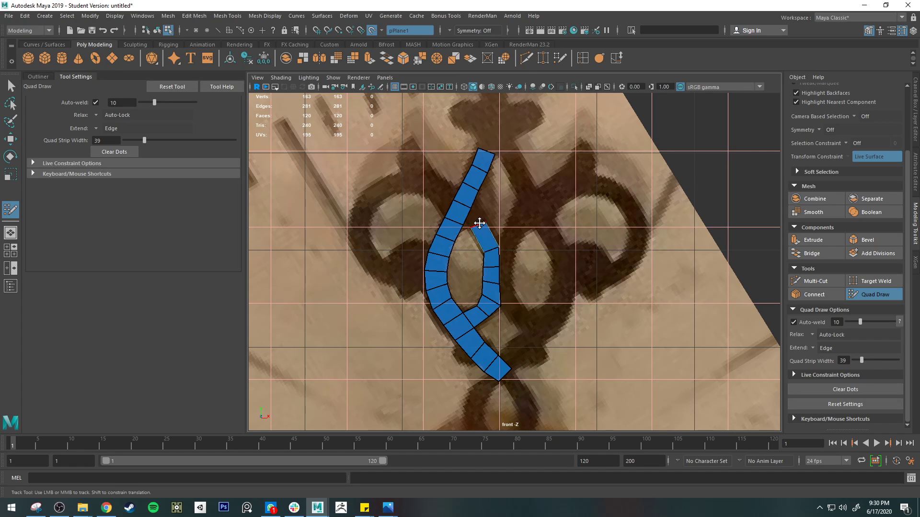
{"action": "left_click_drag", "start_coordinate": [480, 231], "coordinate": [467, 215]}
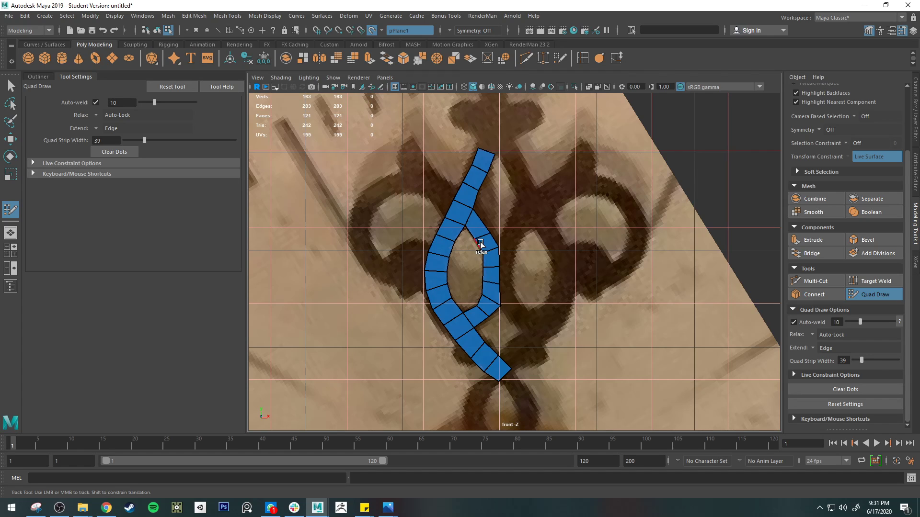
{"action": "mouse_move", "coordinate": [484, 272]}
{"action": "left_mouse_down", "text": "shift"}
{"action": "mouse_move", "coordinate": [474, 235]}
{"action": "mouse_move", "coordinate": [480, 299]}
{"action": "mouse_move", "coordinate": [468, 244]}
{"action": "mouse_move", "coordinate": [482, 220]}
{"action": "mouse_move", "coordinate": [512, 290]}
{"action": "left_mouse_up", "text": "shift"}
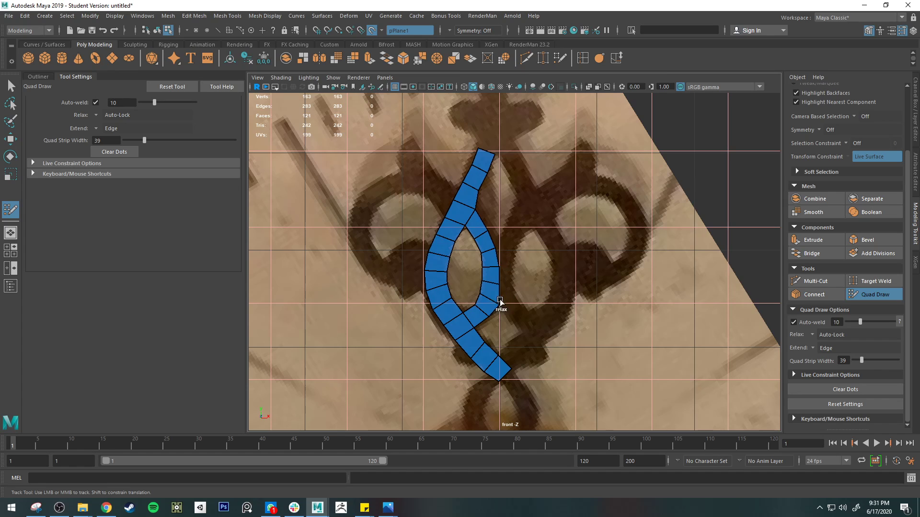
{"action": "mouse_move", "coordinate": [482, 343]}
{"action": "left_mouse_down", "text": "shift"}
{"action": "mouse_move", "coordinate": [478, 365]}
{"action": "mouse_move", "coordinate": [493, 376]}
{"action": "mouse_move", "coordinate": [433, 314]}
{"action": "mouse_move", "coordinate": [427, 248]}
{"action": "mouse_move", "coordinate": [452, 195]}
{"action": "mouse_move", "coordinate": [489, 181]}
{"action": "mouse_move", "coordinate": [482, 188]}
{"action": "left_mouse_up", "text": "shift"}
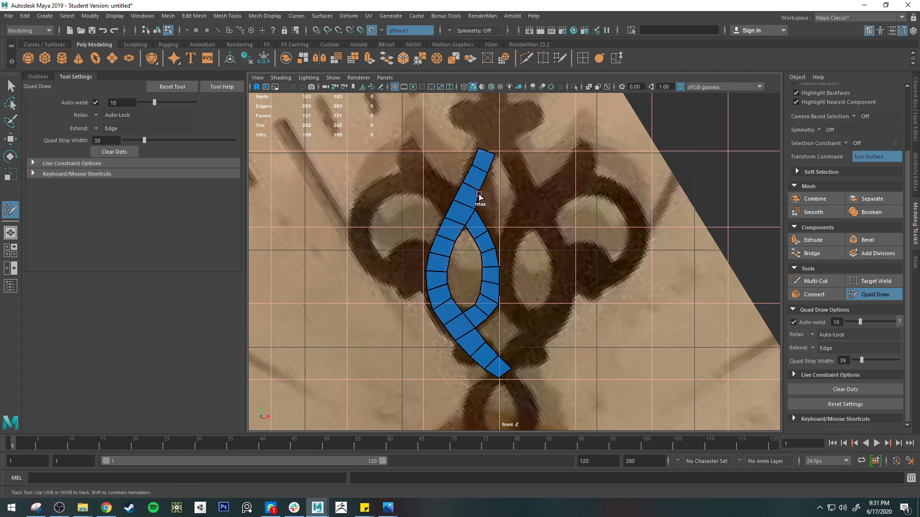
- Extrude a quad branch from the main strip toward the left curl, insert an edge loop, and fit it to the reference
{"action": "middle_click_drag", "start_coordinate": [490, 171], "coordinate": [522, 241], "text": "alt"}
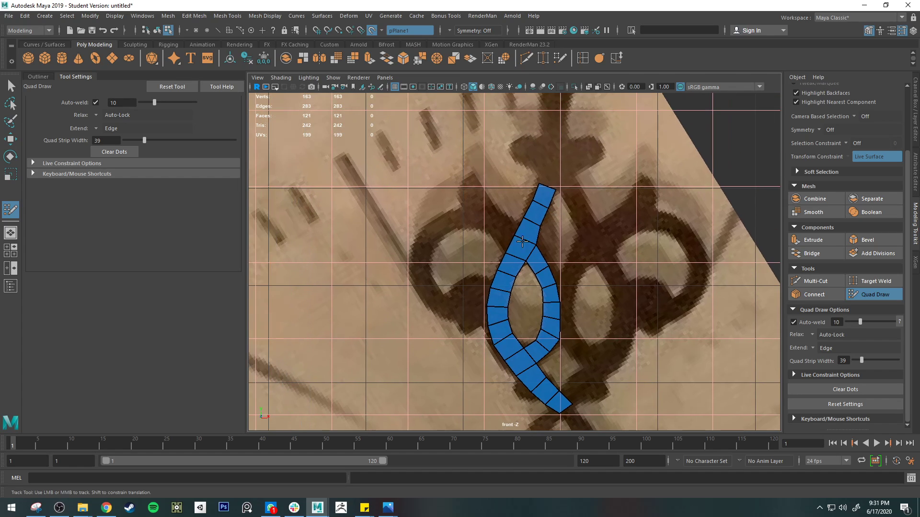
{"action": "left_click_drag", "start_coordinate": [513, 248], "coordinate": [488, 202]}
{"action": "left_click", "coordinate": [499, 224], "text": "ctrl"}
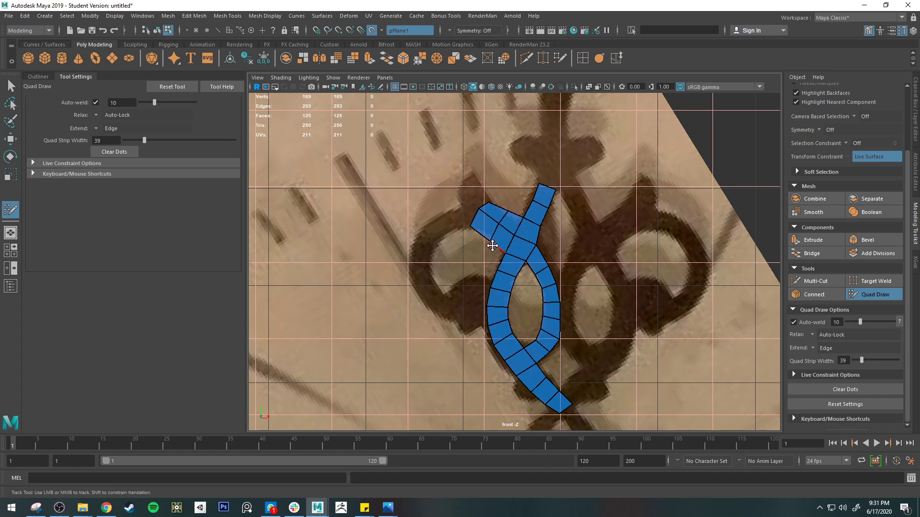
{"action": "left_click_drag", "start_coordinate": [490, 242], "coordinate": [520, 222]}
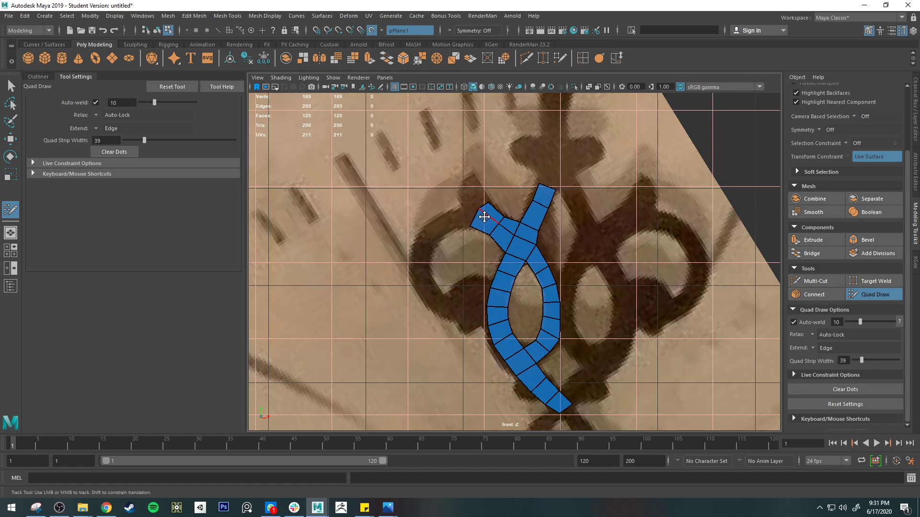
- Draw a quad strip around the left curl, fit its outer edge to the reference, and join it to the branch
{"action": "mouse_move", "coordinate": [484, 216]}
{"action": "left_mouse_down"}
{"action": "mouse_move", "coordinate": [439, 221]}
{"action": "mouse_move", "coordinate": [450, 211]}
{"action": "mouse_move", "coordinate": [454, 219]}
{"action": "mouse_move", "coordinate": [425, 255]}
{"action": "mouse_move", "coordinate": [425, 293]}
{"action": "mouse_move", "coordinate": [454, 311]}
{"action": "mouse_move", "coordinate": [450, 291]}
{"action": "mouse_move", "coordinate": [455, 313]}
{"action": "mouse_move", "coordinate": [440, 286]}
{"action": "mouse_move", "coordinate": [438, 310]}
{"action": "mouse_move", "coordinate": [419, 285]}
{"action": "mouse_move", "coordinate": [430, 259]}
{"action": "mouse_move", "coordinate": [419, 275]}
{"action": "mouse_move", "coordinate": [418, 254]}
{"action": "mouse_move", "coordinate": [423, 288]}
{"action": "mouse_move", "coordinate": [436, 245]}
{"action": "left_mouse_up"}
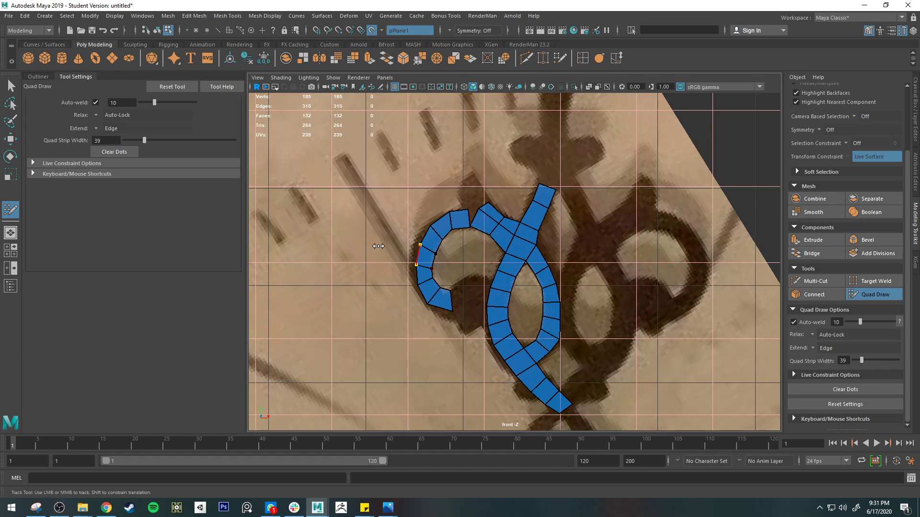
{"action": "left_click_drag", "start_coordinate": [417, 252], "coordinate": [414, 274]}
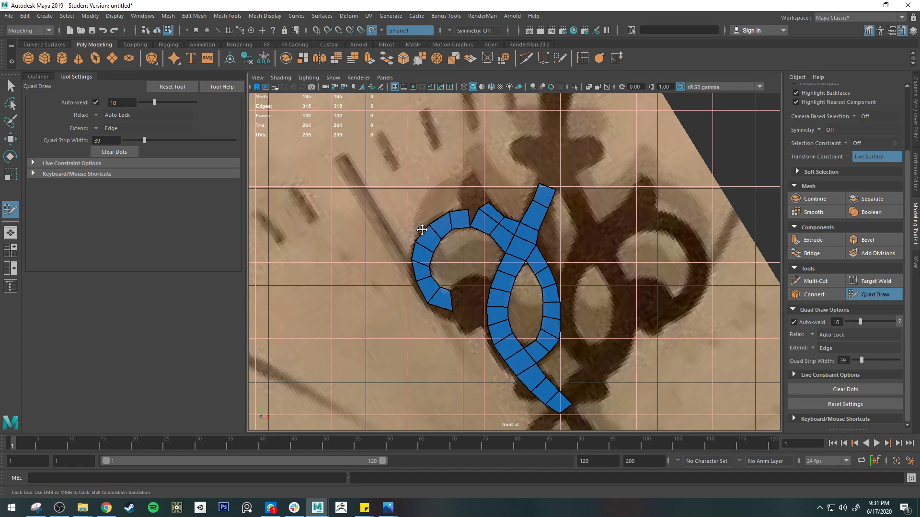
{"action": "left_click_drag", "start_coordinate": [421, 230], "coordinate": [421, 229]}
{"action": "left_click_drag", "start_coordinate": [416, 285], "coordinate": [413, 285]}
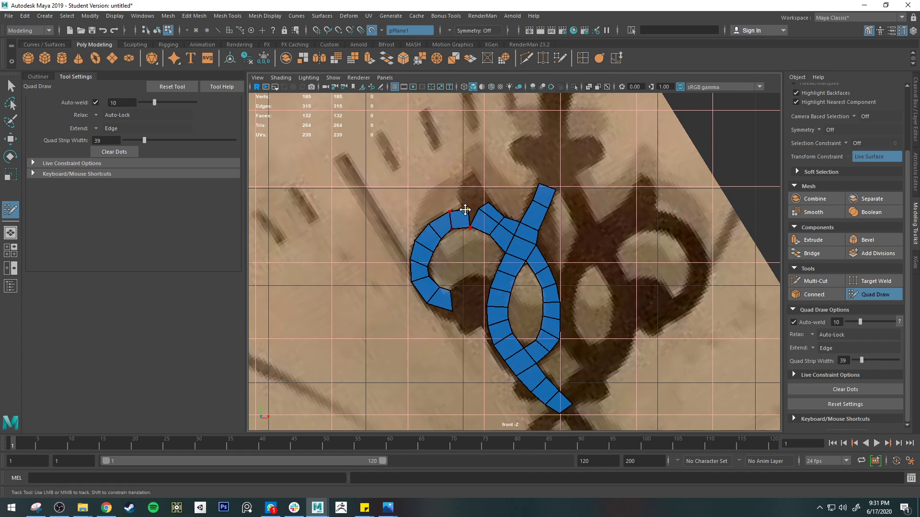
- Extrude quads above the left curl for its pointed tip, insert an edge loop through them, and delete the outermost excess quad
{"action": "left_click_drag", "start_coordinate": [479, 208], "coordinate": [472, 179]}
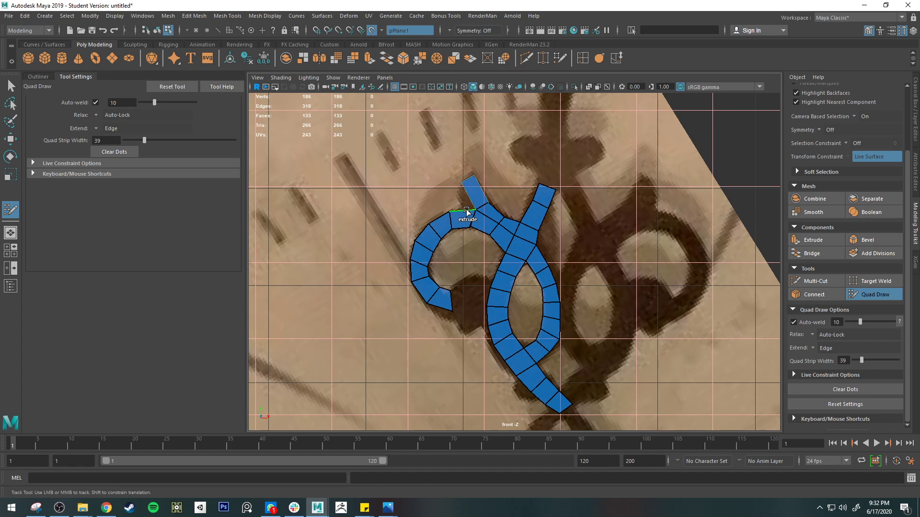
{"action": "left_click_drag", "start_coordinate": [467, 211], "coordinate": [453, 183]}
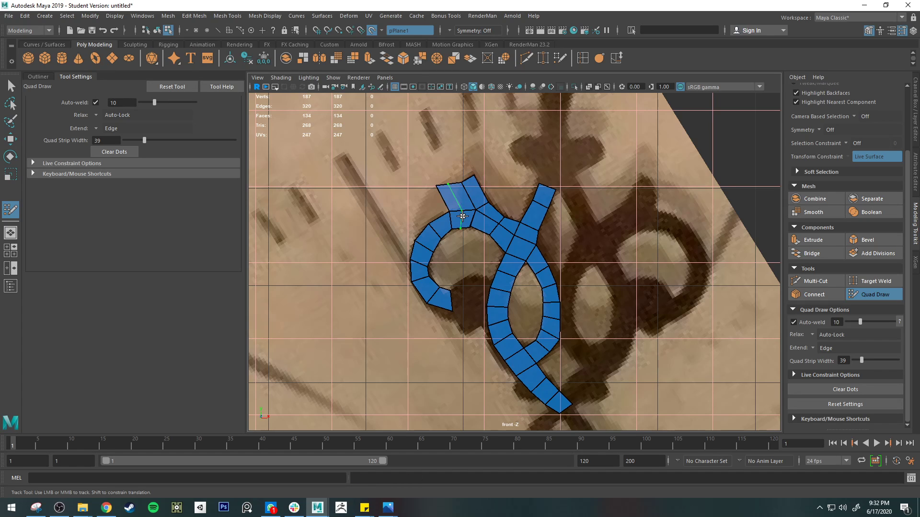
{"action": "left_click", "coordinate": [462, 216], "text": "ctrl"}
{"action": "left_click", "coordinate": [449, 198], "text": "ctrl+shift"}
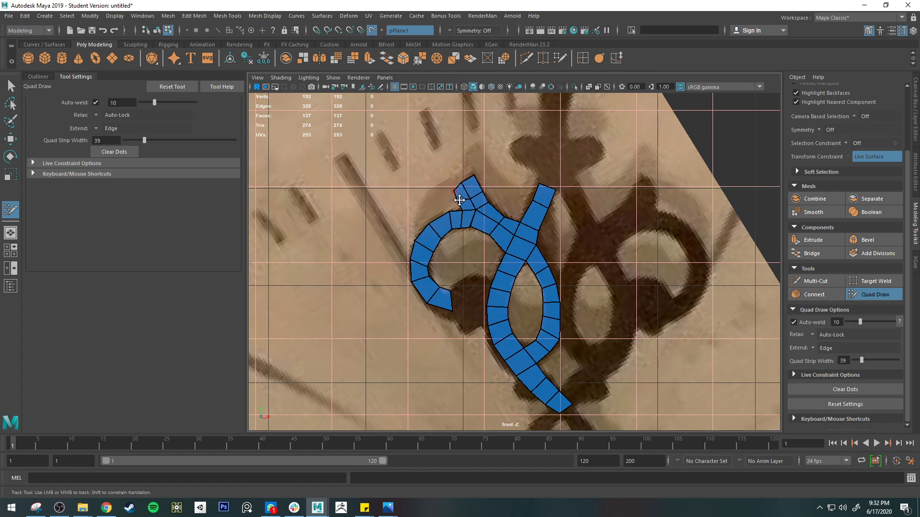
- Shape the pointed tip to the reference, insert an edge loop at its base, and return to object mode
{"action": "left_click_drag", "start_coordinate": [457, 188], "coordinate": [456, 193]}
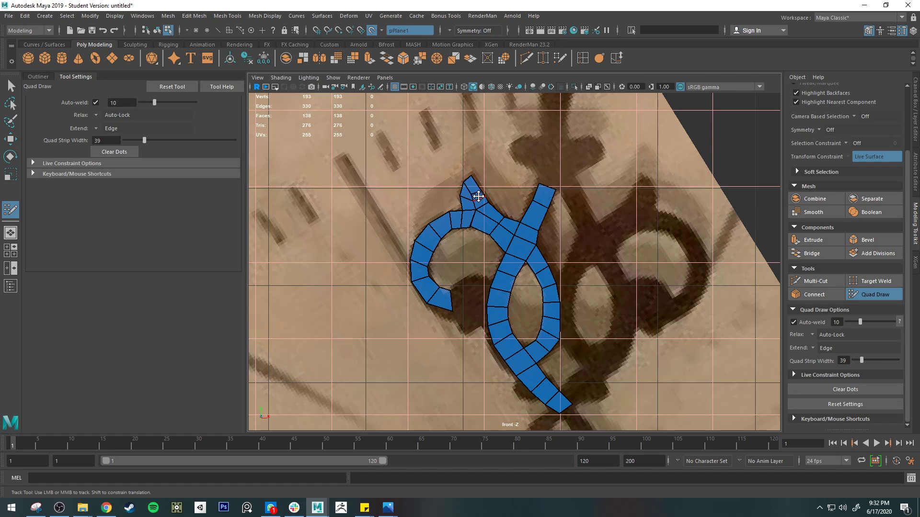
{"action": "left_click", "coordinate": [487, 217], "text": "ctrl"}
{"action": "right_click_drag", "start_coordinate": [530, 243], "coordinate": [575, 229]}
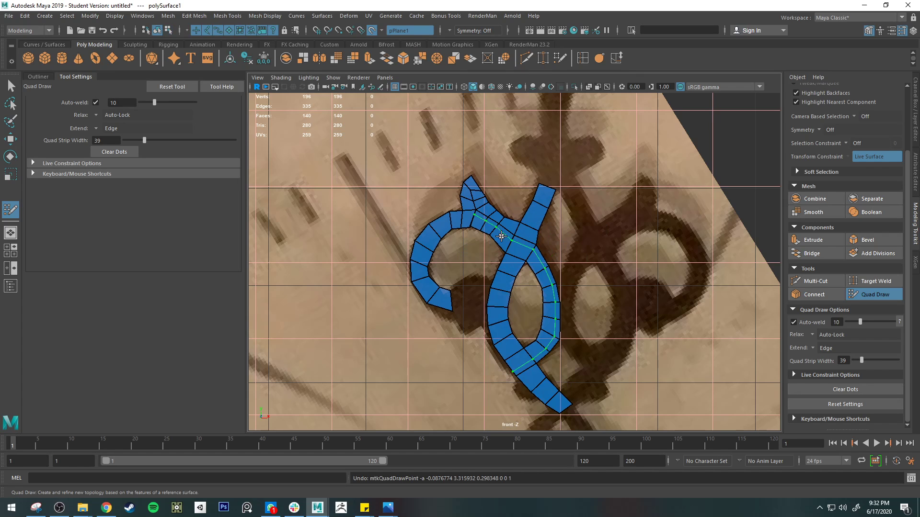
- Compare the hand mesh's curves in smooth preview and unsmoothed display against the reference
{"action": "key", "text": "q"}
{"action": "key", "text": "3"}
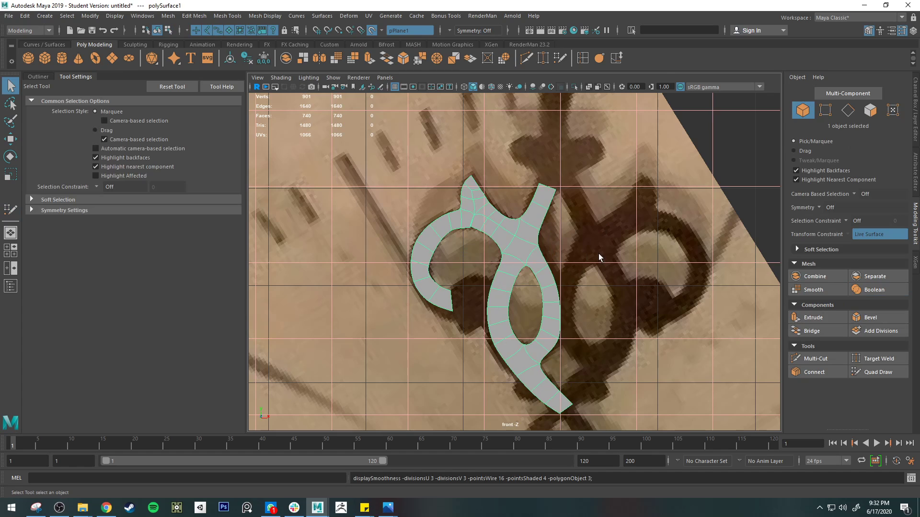
{"action": "left_click", "coordinate": [599, 258]}
{"action": "scroll", "coordinate": [598, 258], "scroll_direction": "down", "scroll_amount": 10}
{"action": "scroll", "coordinate": [524, 263], "scroll_direction": "up", "scroll_amount": 10}
{"action": "left_click", "coordinate": [498, 238]}
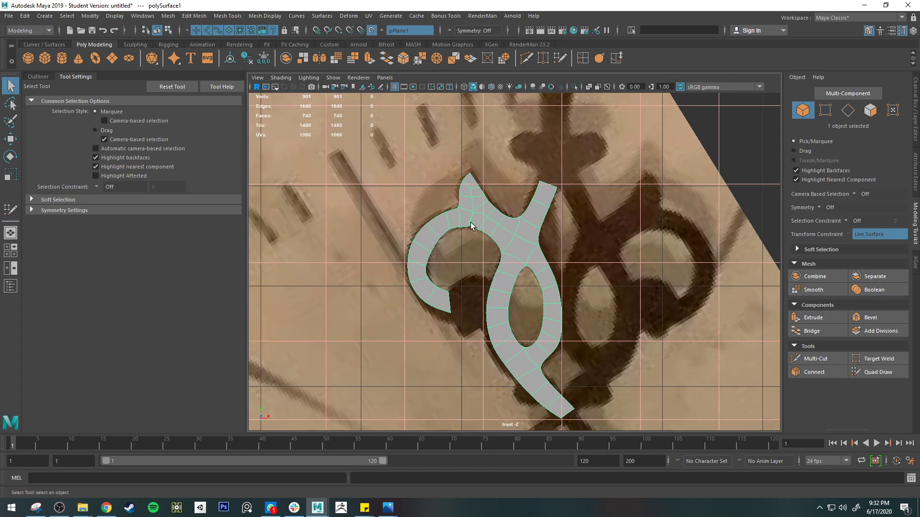
{"action": "key", "text": "1"}
{"action": "key", "text": "3"}
{"action": "key", "text": "1"}
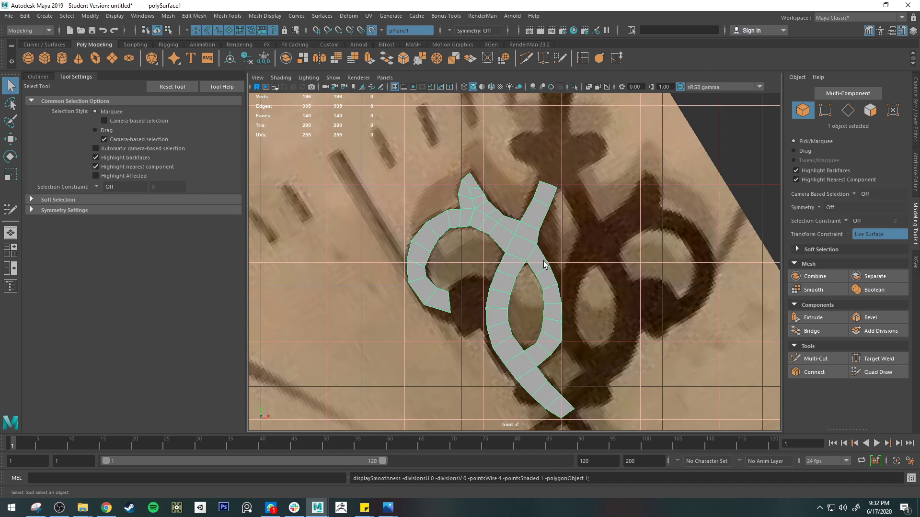
{"action": "key", "text": "3"}
{"action": "key", "text": "1"}
- Insert supporting edge loops beside the lower and upper crossings of the central loop, turn on smooth preview, and return to object mode
{"action": "left_click", "coordinate": [583, 58]}
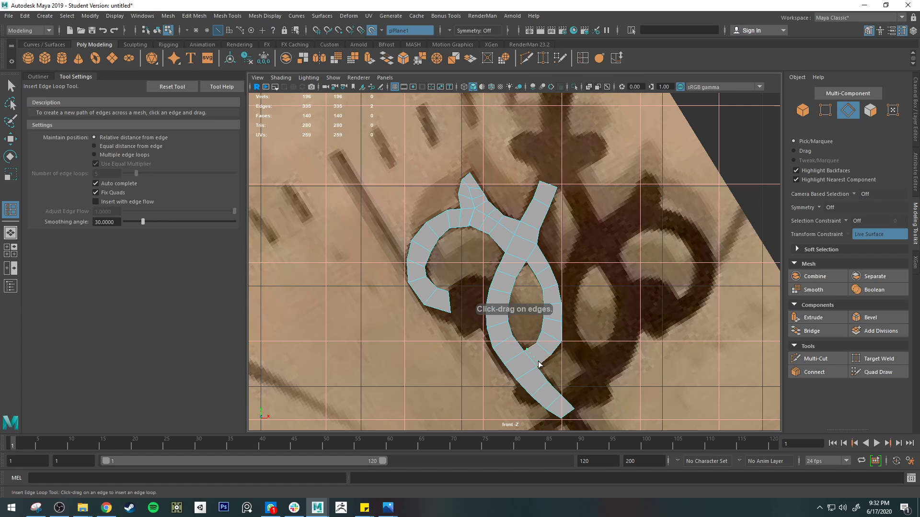
{"action": "left_click_drag", "start_coordinate": [538, 364], "coordinate": [525, 340]}
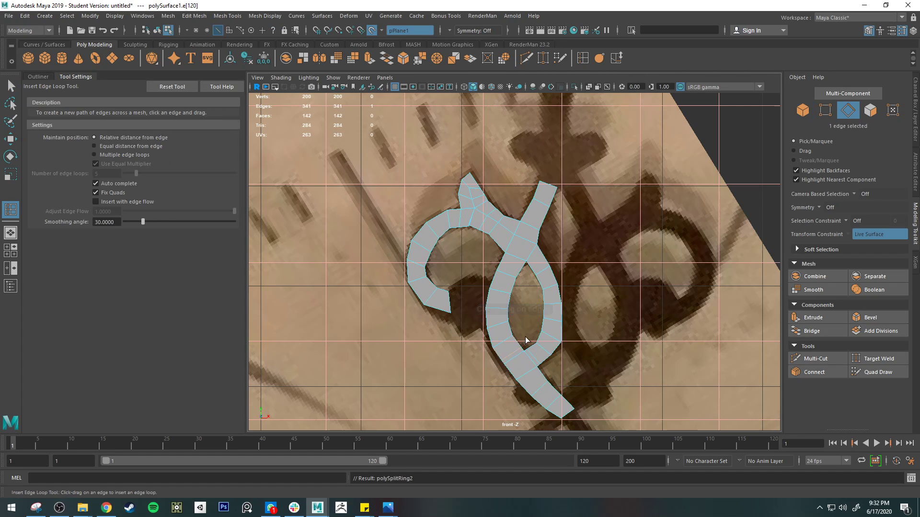
{"action": "left_click_drag", "start_coordinate": [524, 265], "coordinate": [526, 261]}
{"action": "key", "text": "3"}
{"action": "key", "text": "q"}
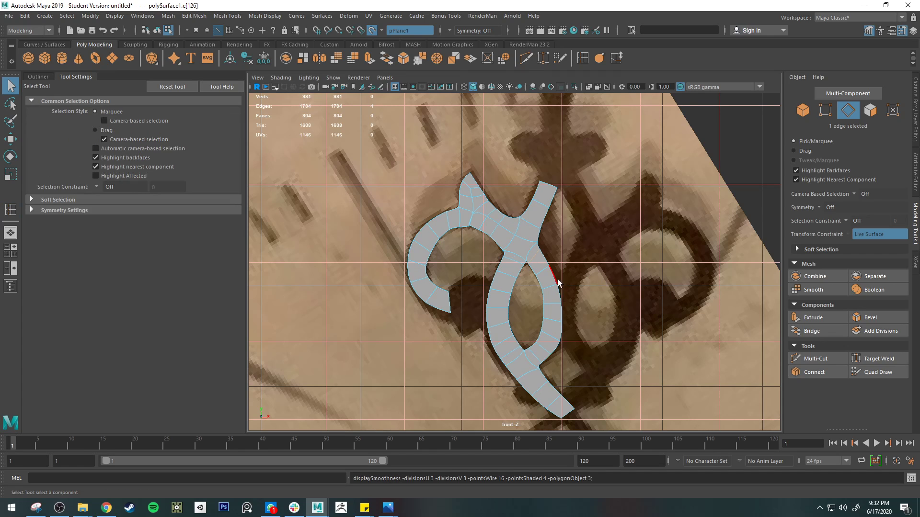
{"action": "right_click", "coordinate": [558, 283]}
{"action": "left_click", "coordinate": [547, 269]}
{"action": "right_click_drag", "start_coordinate": [547, 243], "coordinate": [592, 221]}
{"action": "left_click", "coordinate": [738, 159]}
- Select the hand mesh and examine it from several angles in the perspective view
{"action": "scroll", "coordinate": [719, 209], "scroll_direction": "down", "scroll_amount": 5}
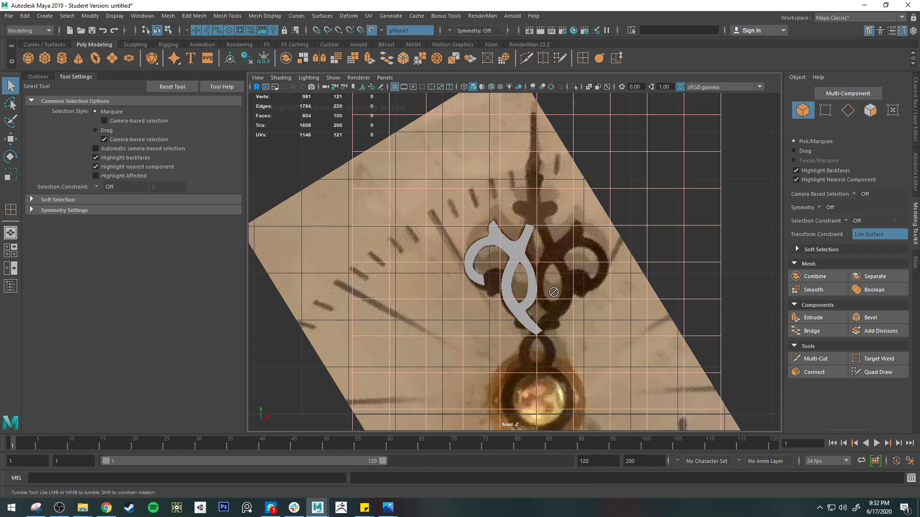
{"action": "left_click", "coordinate": [551, 273], "text": "alt"}
{"action": "left_click", "coordinate": [525, 252]}
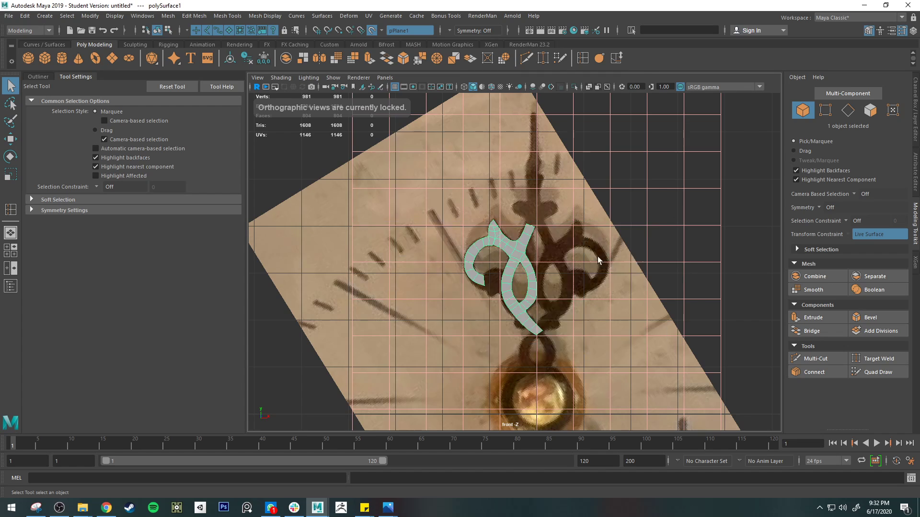
{"action": "key", "text": "space"}
{"action": "scroll", "coordinate": [610, 158], "scroll_direction": "up", "scroll_amount": 5}
{"action": "left_click_drag", "start_coordinate": [611, 159], "coordinate": [608, 199], "text": "alt"}
{"action": "scroll", "coordinate": [629, 202], "scroll_direction": "down", "scroll_amount": 6}
{"action": "middle_click_drag", "start_coordinate": [628, 202], "coordinate": [628, 150], "text": "alt"}
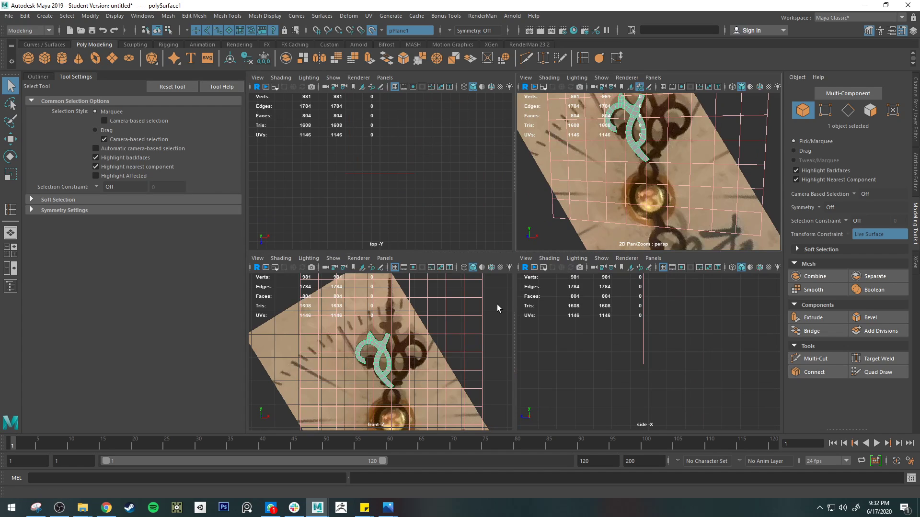
{"action": "right_click_drag", "start_coordinate": [638, 148], "coordinate": [663, 220], "text": "alt"}
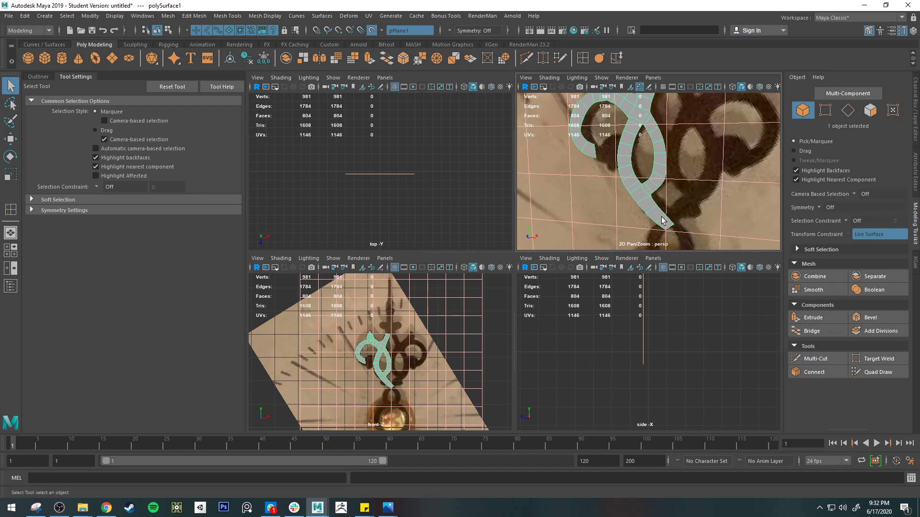
{"action": "left_click_drag", "start_coordinate": [665, 155], "coordinate": [580, 192], "text": "alt"}
{"action": "scroll", "coordinate": [643, 178], "scroll_direction": "down", "scroll_amount": 5}
{"action": "scroll", "coordinate": [664, 150], "scroll_direction": "up", "scroll_amount": 5}
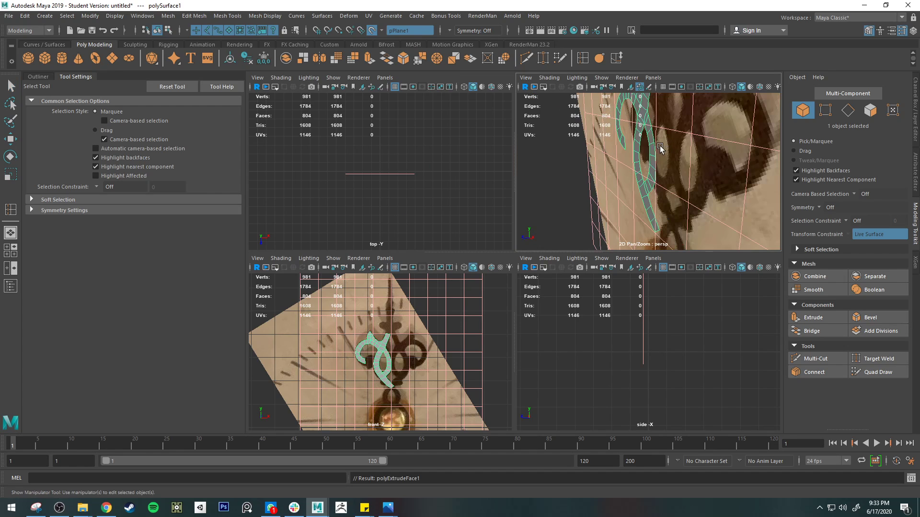
- Try extruding the hand's faces 0.108 along local Z with the live surface turned off, and undo the extrusion
{"action": "key", "text": "ctrl+e"}
{"action": "left_click", "coordinate": [374, 31]}
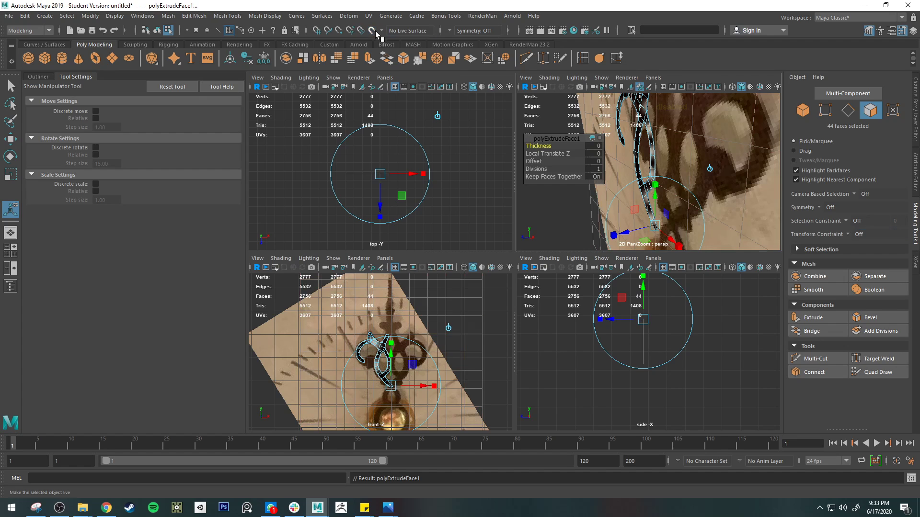
{"action": "left_click_drag", "start_coordinate": [624, 231], "coordinate": [618, 233]}
{"action": "key", "text": "1"}
{"action": "left_click_drag", "start_coordinate": [618, 156], "coordinate": [673, 162], "text": "alt"}
{"action": "middle_click_drag", "start_coordinate": [673, 162], "coordinate": [717, 171], "text": "alt"}
{"action": "left_click_drag", "start_coordinate": [718, 171], "coordinate": [705, 163], "text": "alt"}
{"action": "left_click_drag", "start_coordinate": [714, 120], "coordinate": [627, 125], "text": "alt"}
{"action": "scroll", "coordinate": [699, 181], "scroll_direction": "down", "scroll_amount": 3}
{"action": "middle_click_drag", "start_coordinate": [700, 179], "coordinate": [656, 132], "text": "alt"}
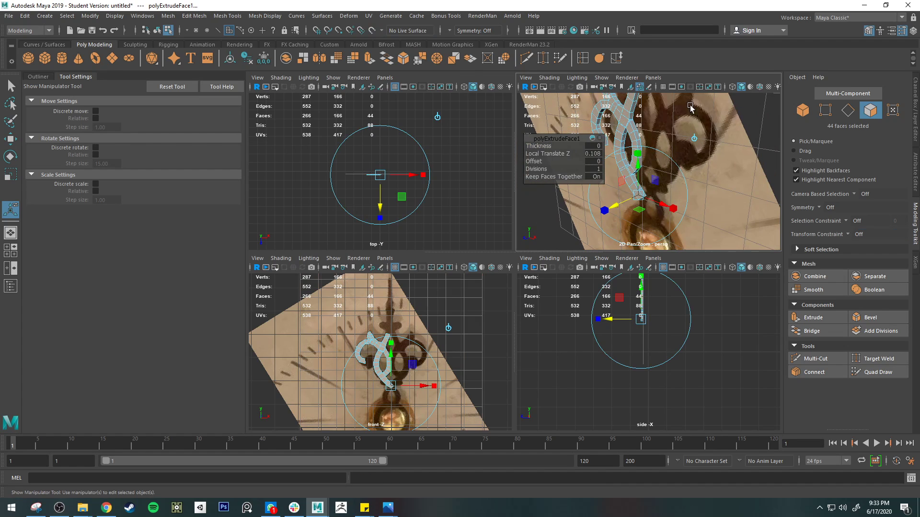
{"action": "left_click_drag", "start_coordinate": [666, 172], "coordinate": [652, 198], "text": "alt"}
{"action": "key", "text": "space"}
{"action": "key", "text": "ctrl+z"}
{"action": "key", "text": "q"}
- Insert lengthwise edge loops down the middle of both crossing strips of the hand
{"action": "left_click", "coordinate": [653, 198]}
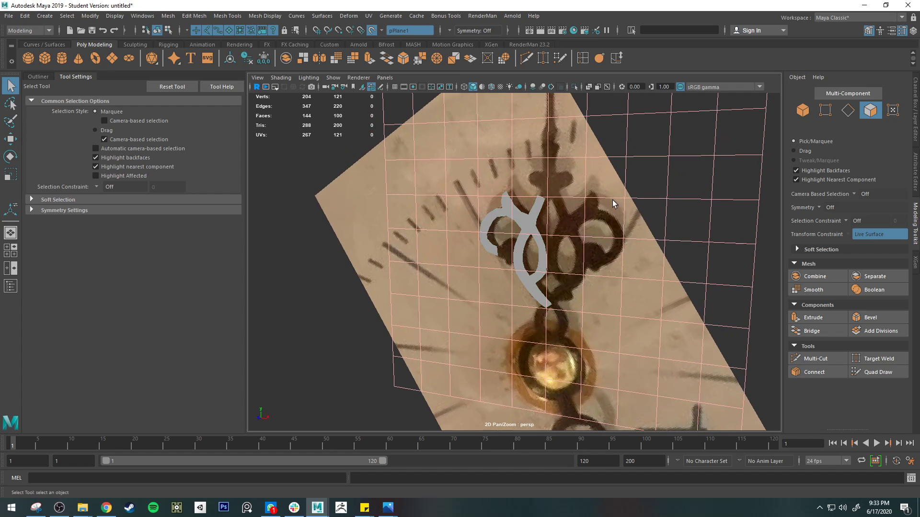
{"action": "scroll", "coordinate": [545, 229], "scroll_direction": "up", "scroll_amount": 3}
{"action": "left_click", "coordinate": [545, 229]}
{"action": "scroll", "coordinate": [560, 234], "scroll_direction": "up", "scroll_amount": 5}
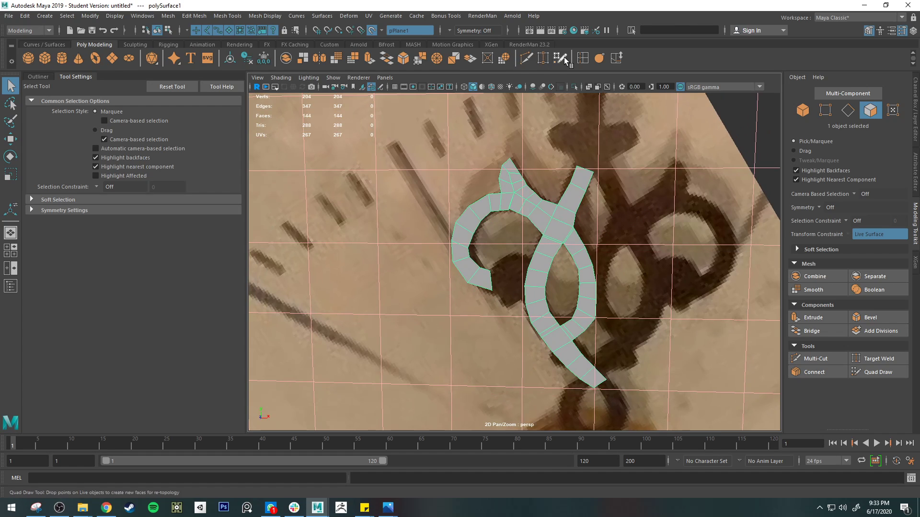
{"action": "right_click_drag", "start_coordinate": [564, 232], "coordinate": [562, 228], "text": "shift"}
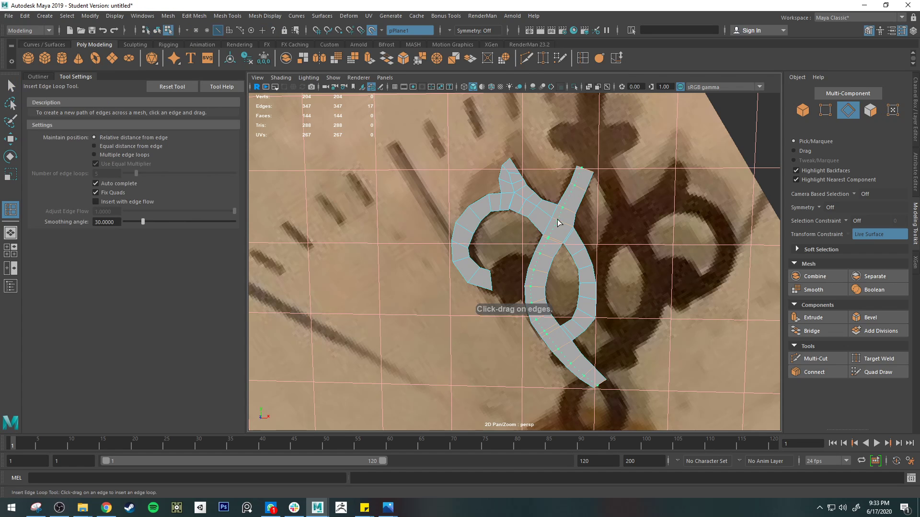
{"action": "left_click", "coordinate": [560, 223]}
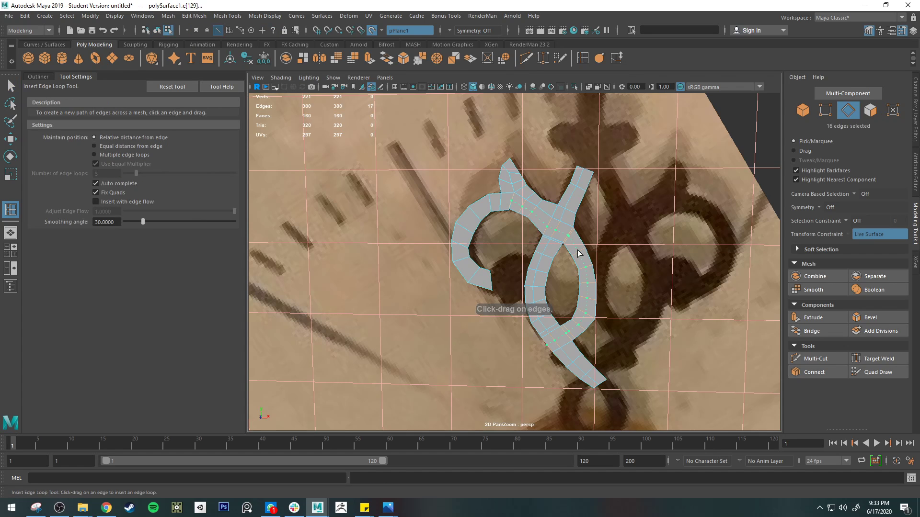
{"action": "left_click", "coordinate": [578, 253]}
- Turn off the live surface and move the lengthwise centre edges away from the reference plane to Z 0.35
{"action": "left_click_drag", "start_coordinate": [632, 282], "coordinate": [592, 241], "text": "alt"}
{"action": "key", "text": "q"}
{"action": "key", "text": "w"}
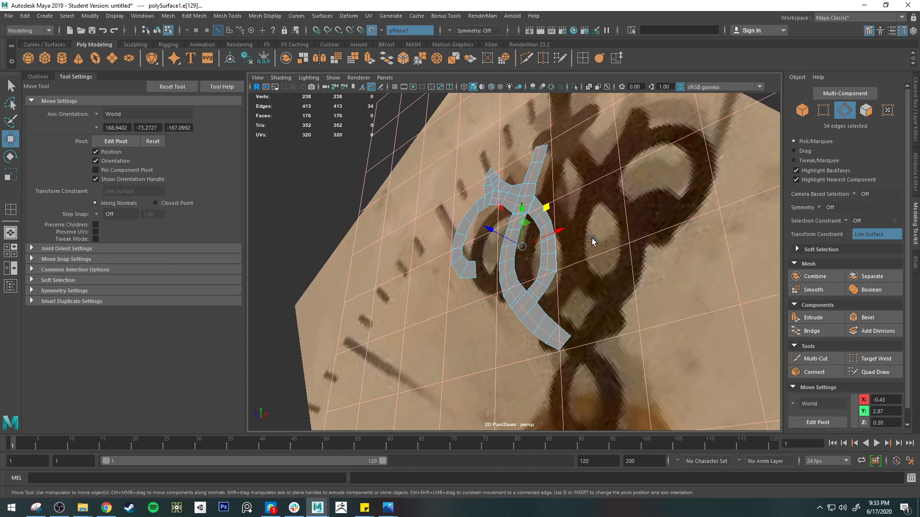
{"action": "left_click_drag", "start_coordinate": [594, 283], "coordinate": [577, 269], "text": "alt"}
{"action": "left_click_drag", "start_coordinate": [499, 252], "coordinate": [492, 247]}
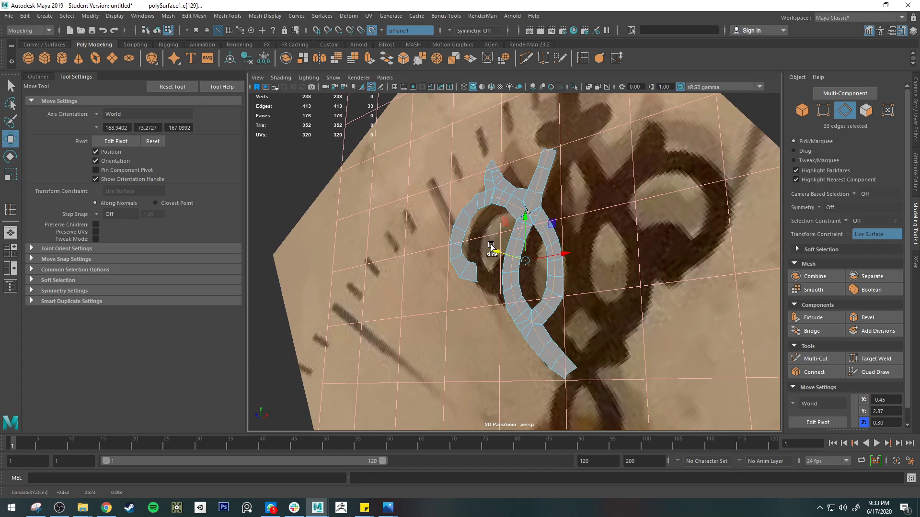
{"action": "key", "text": "ctrl+z"}
{"action": "left_click", "coordinate": [381, 30]}
{"action": "left_click", "coordinate": [371, 30]}
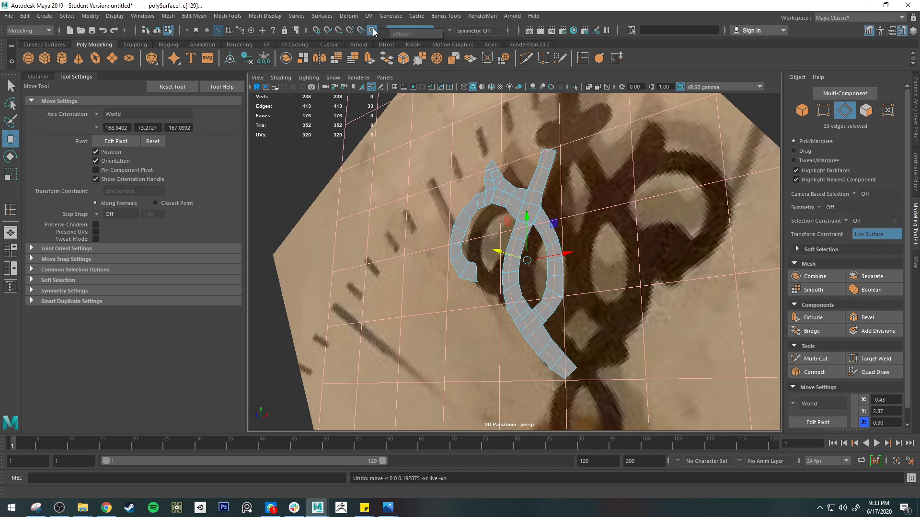
{"action": "left_click_drag", "start_coordinate": [494, 249], "coordinate": [493, 248]}
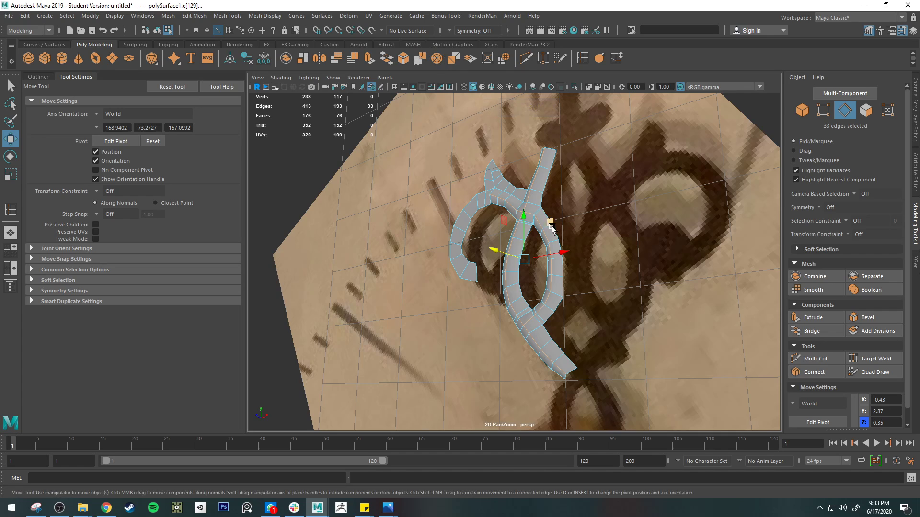
- Turn on smooth preview, return to object mode, and examine the raised ridge and crossings from several angles
{"action": "left_click_drag", "start_coordinate": [551, 211], "coordinate": [620, 236], "text": "alt"}
{"action": "key", "text": "3"}
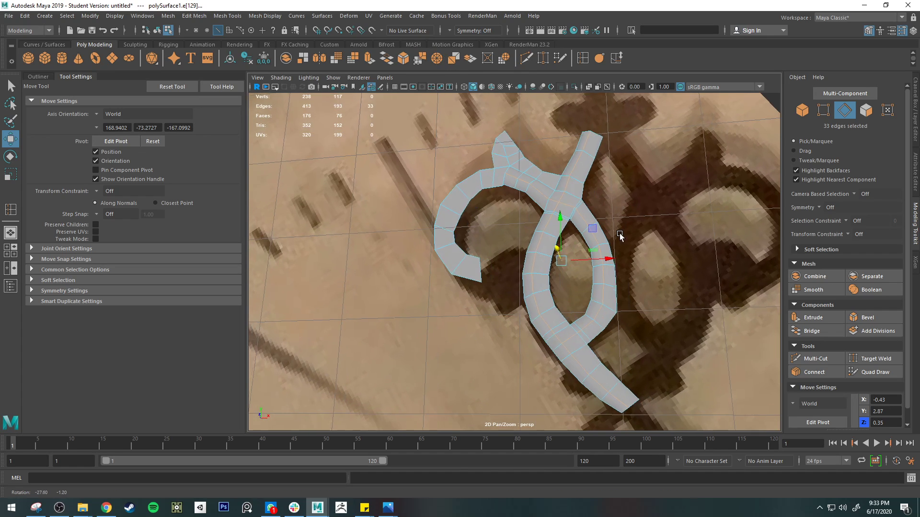
{"action": "key", "text": "q"}
{"action": "right_click_drag", "start_coordinate": [598, 240], "coordinate": [633, 211]}
{"action": "scroll", "coordinate": [500, 217], "scroll_direction": "down", "scroll_amount": 3}
{"action": "left_click", "coordinate": [644, 201]}
{"action": "left_click_drag", "start_coordinate": [684, 201], "coordinate": [701, 173], "text": "alt"}
{"action": "scroll", "coordinate": [522, 288], "scroll_direction": "up", "scroll_amount": 2}
{"action": "left_click", "coordinate": [570, 253]}
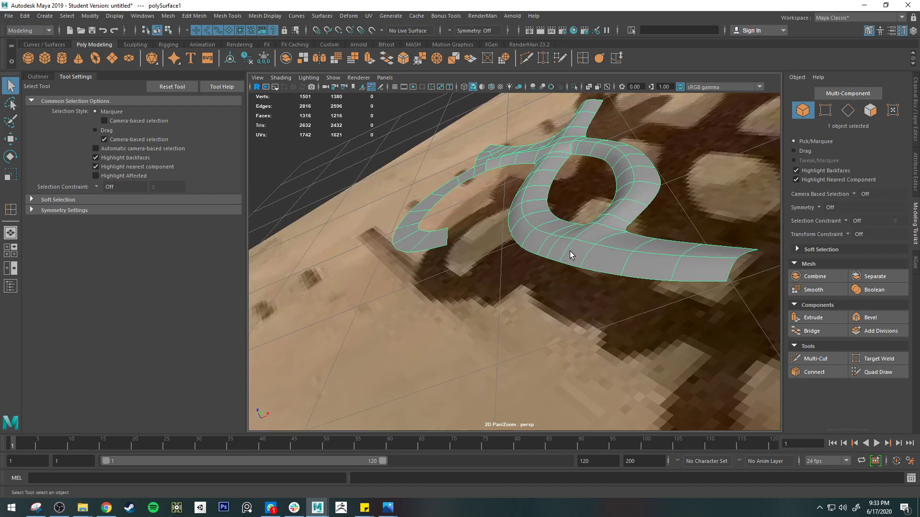
{"action": "scroll", "coordinate": [610, 263], "scroll_direction": "up", "scroll_amount": 5}
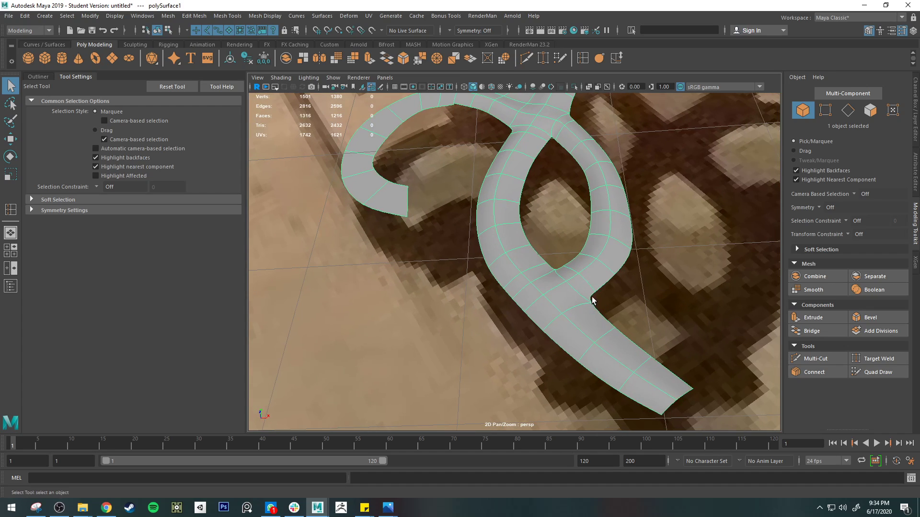
- Turn off smooth preview and Multi-Cut the lower crossing from its outer corner through the ridge vertex to the inner corner
{"action": "left_click", "coordinate": [585, 58]}
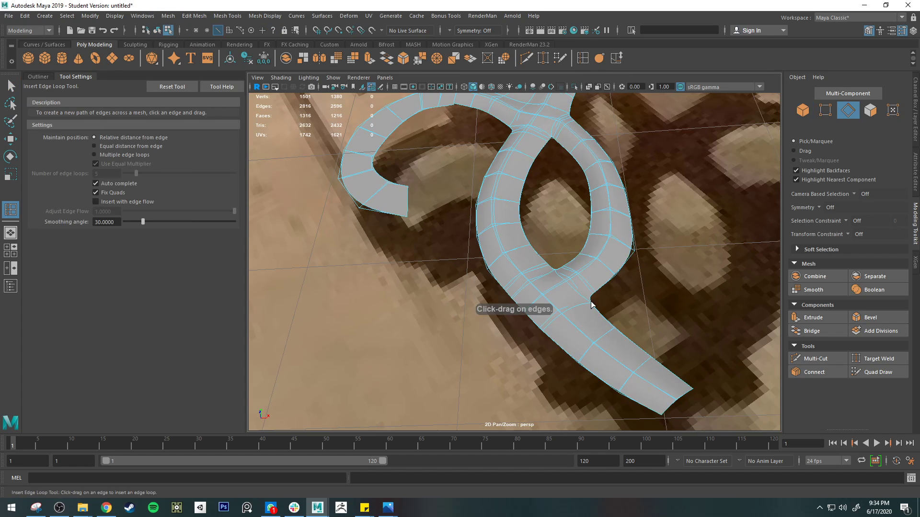
{"action": "key", "text": "1"}
{"action": "left_click", "coordinate": [527, 58]}
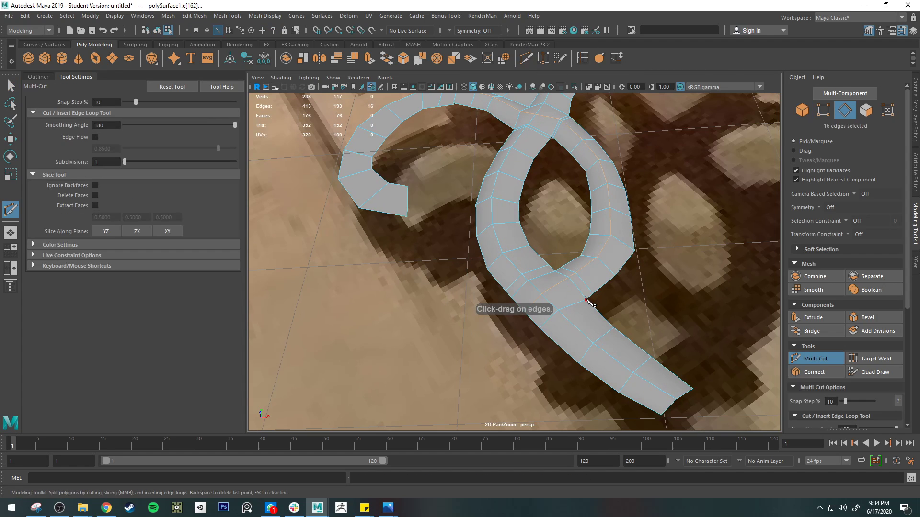
{"action": "left_click", "coordinate": [585, 301]}
{"action": "left_click", "coordinate": [541, 294]}
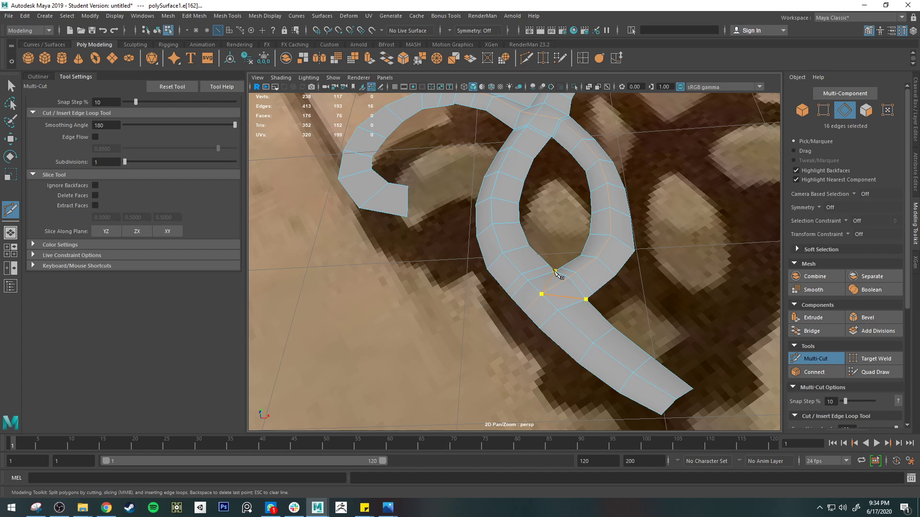
{"action": "right_click", "coordinate": [671, 313]}
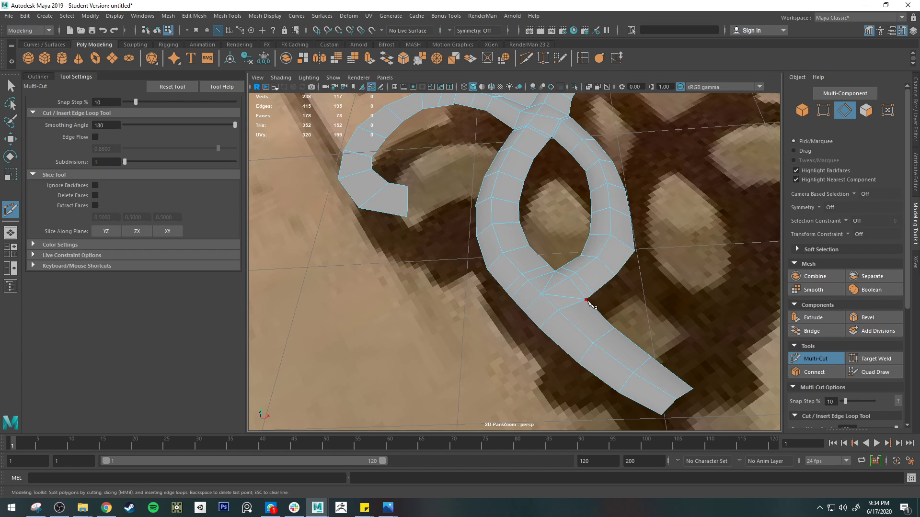
- Bevel the two cut edges at the lower crossing with a reduced fraction and check the crease in smooth preview
{"action": "key", "text": "q"}
{"action": "double_click", "coordinate": [558, 297]}
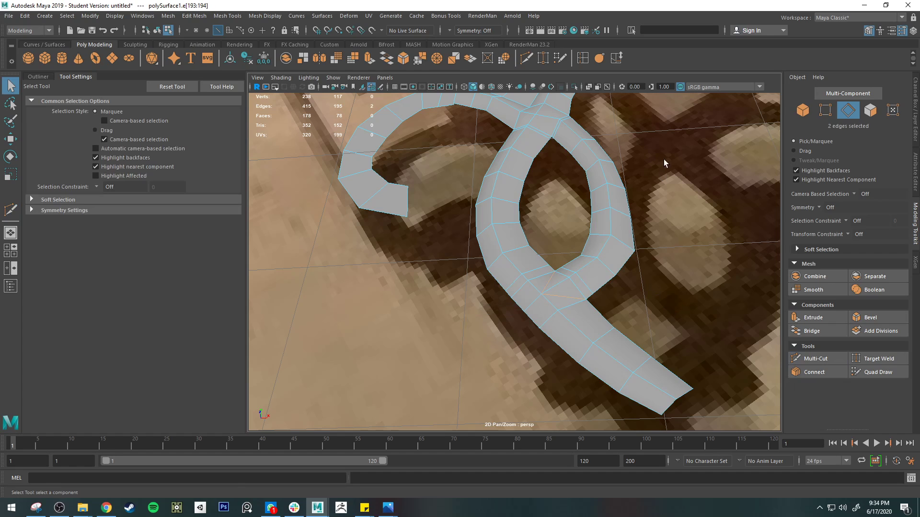
{"action": "key", "text": "ctrl+b"}
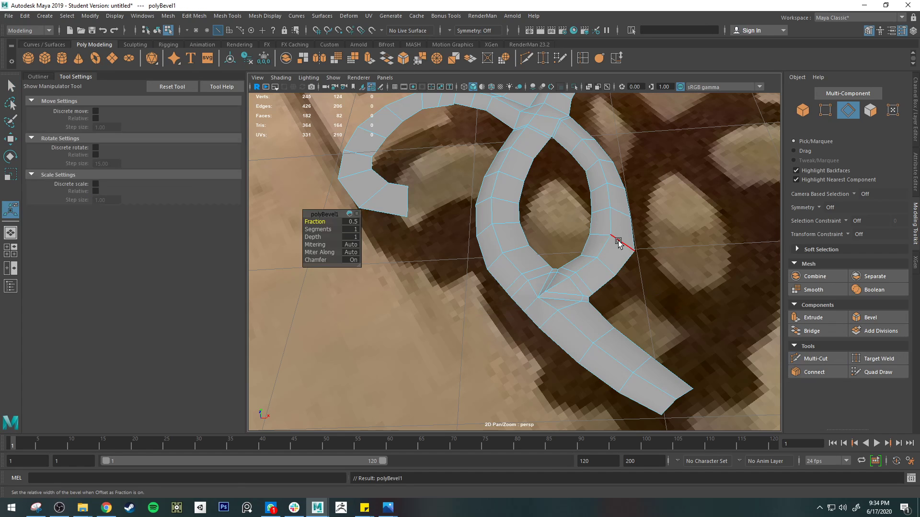
{"action": "left_click_drag", "start_coordinate": [319, 222], "coordinate": [315, 221]}
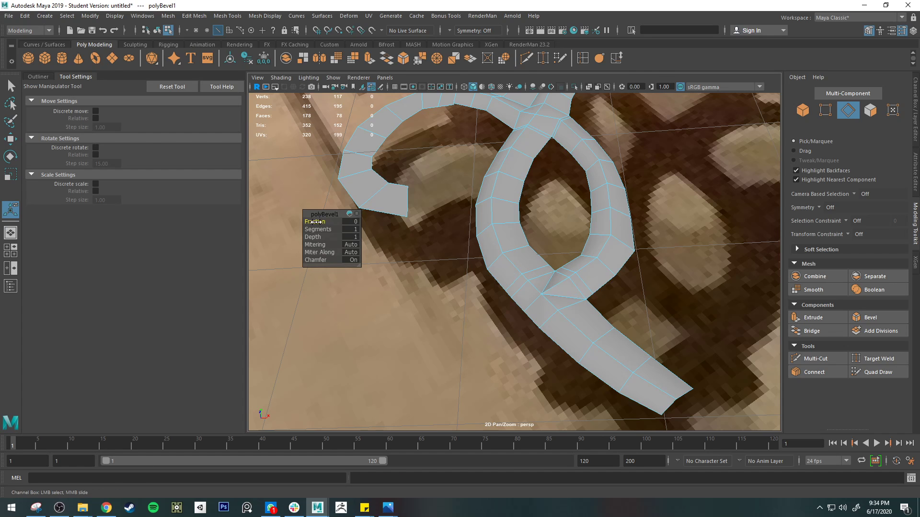
{"action": "key", "text": "q"}
{"action": "scroll", "coordinate": [539, 283], "scroll_direction": "up", "scroll_amount": 5}
{"action": "key", "text": "3"}
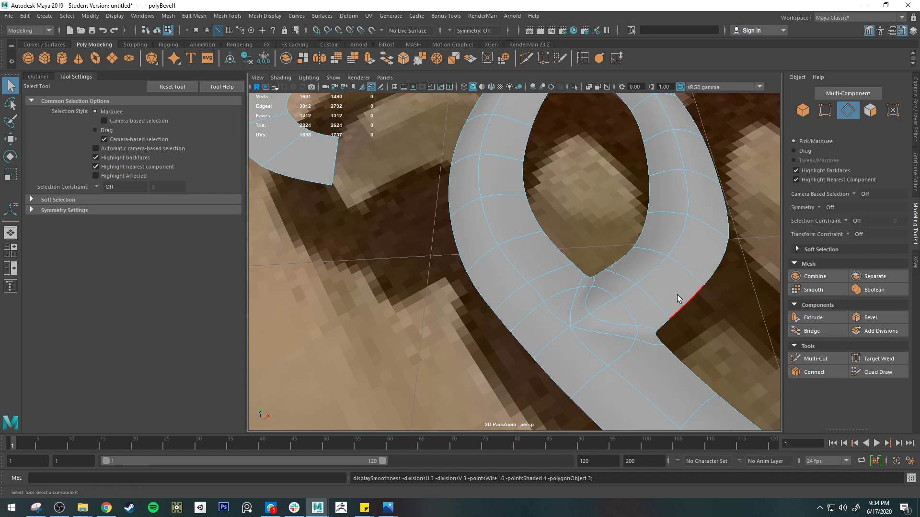
{"action": "middle_click_drag", "start_coordinate": [677, 294], "coordinate": [611, 263], "text": "alt"}
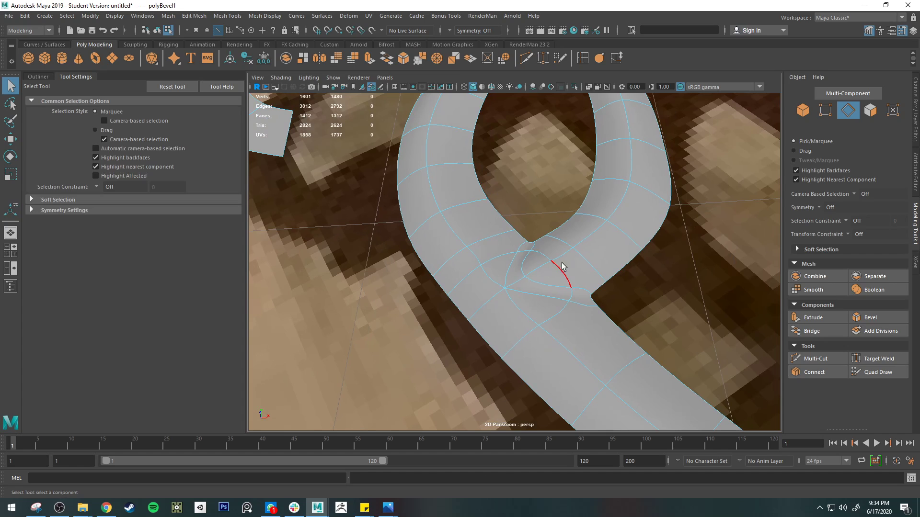
{"action": "key", "text": "3"}
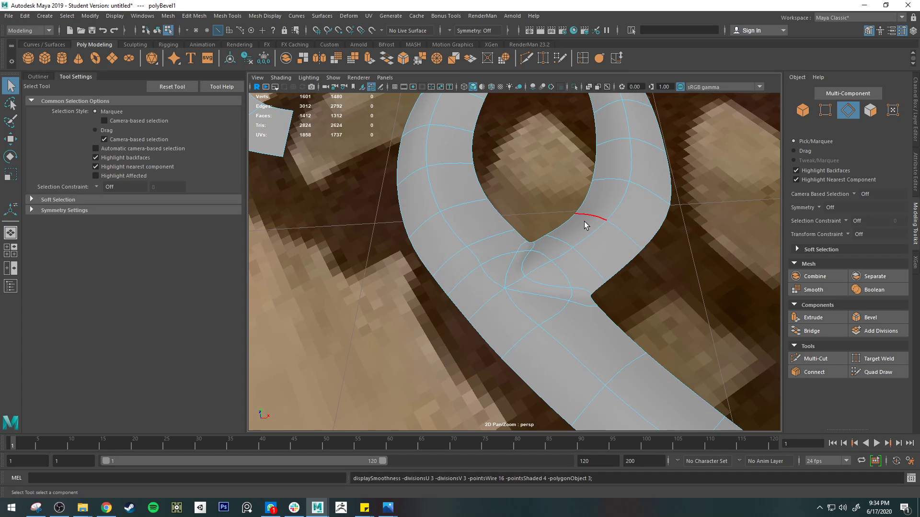
- Turn off smooth preview and insert an edge loop along the narrow bevelled strip at the lower crossing
{"action": "left_click", "coordinate": [583, 59]}
{"action": "key", "text": "1"}
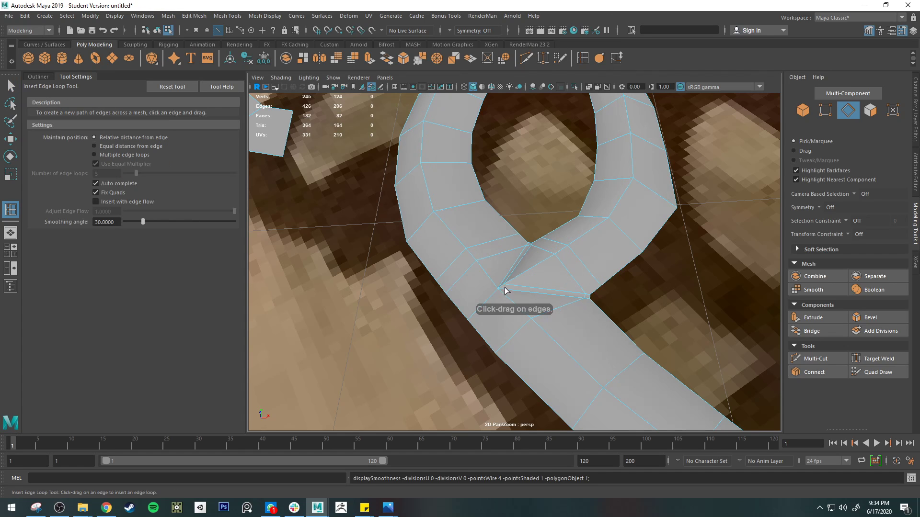
{"action": "left_click", "coordinate": [502, 287]}
{"action": "scroll", "coordinate": [500, 289], "scroll_direction": "up", "scroll_amount": 4}
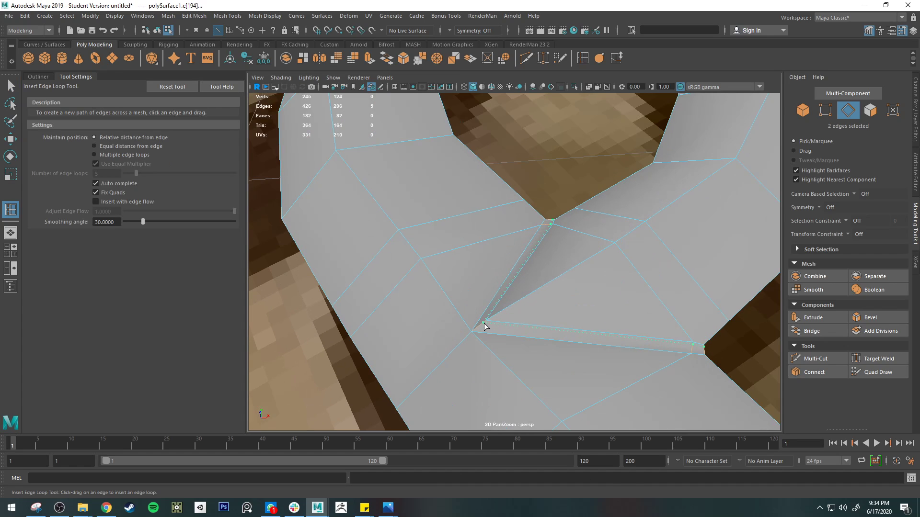
{"action": "left_click_drag", "start_coordinate": [484, 323], "coordinate": [481, 323]}
- Move the inserted edge loop at the lower crossing slightly toward the reference plane to Z 0.32
{"action": "key", "text": "w"}
{"action": "left_click_drag", "start_coordinate": [599, 267], "coordinate": [614, 248], "text": "alt"}
{"action": "key", "text": "f"}
{"action": "scroll", "coordinate": [561, 189], "scroll_direction": "down", "scroll_amount": 5}
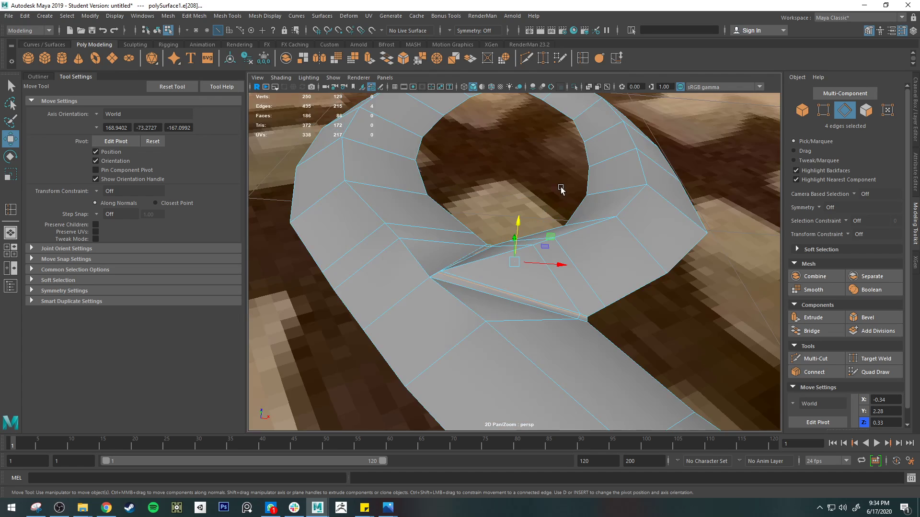
{"action": "left_click_drag", "start_coordinate": [562, 189], "coordinate": [533, 257], "text": "alt"}
{"action": "key", "text": "1"}
{"action": "scroll", "coordinate": [483, 214], "scroll_direction": "up", "scroll_amount": 4}
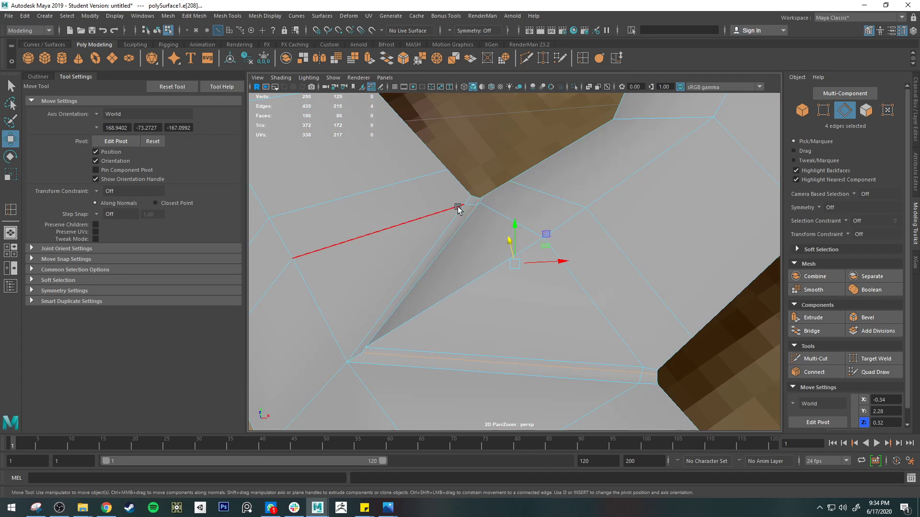
{"action": "scroll", "coordinate": [481, 216], "scroll_direction": "down", "scroll_amount": 6}
{"action": "scroll", "coordinate": [483, 216], "scroll_direction": "up", "scroll_amount": 4}
{"action": "scroll", "coordinate": [487, 216], "scroll_direction": "up", "scroll_amount": 5}
{"action": "left_click_drag", "start_coordinate": [487, 215], "coordinate": [548, 226], "text": "alt"}
{"action": "scroll", "coordinate": [637, 144], "scroll_direction": "down", "scroll_amount": 5}
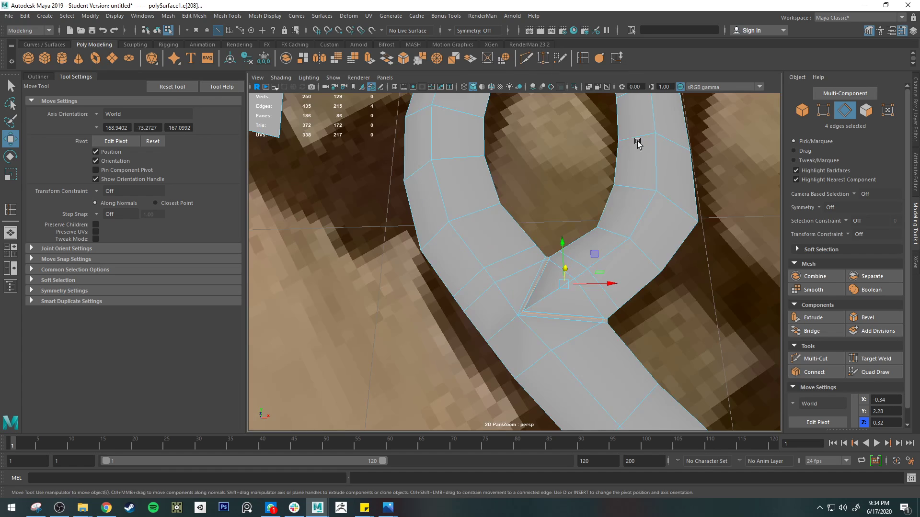
- Return to object mode, deselect the hand mesh, and examine the lower crossing's crease in smooth preview from several angles
{"action": "key", "text": "q"}
{"action": "right_click_drag", "start_coordinate": [607, 240], "coordinate": [655, 202]}
{"action": "scroll", "coordinate": [625, 248], "scroll_direction": "down", "scroll_amount": 3}
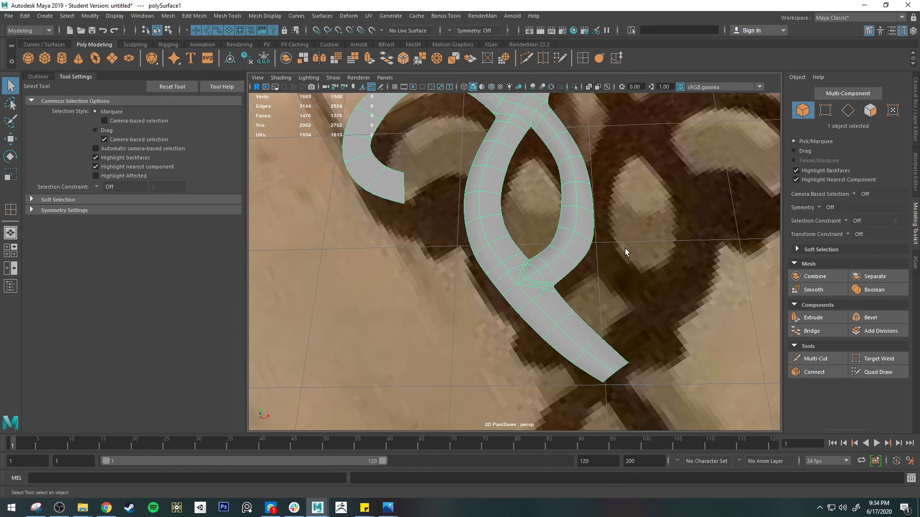
{"action": "left_click", "coordinate": [484, 367]}
{"action": "mouse_move", "coordinate": [484, 367]}
{"action": "left_mouse_down", "text": "alt"}
{"action": "mouse_move", "coordinate": [487, 384]}
{"action": "mouse_move", "coordinate": [469, 400]}
{"action": "mouse_move", "coordinate": [481, 381]}
{"action": "left_mouse_up", "text": "alt"}
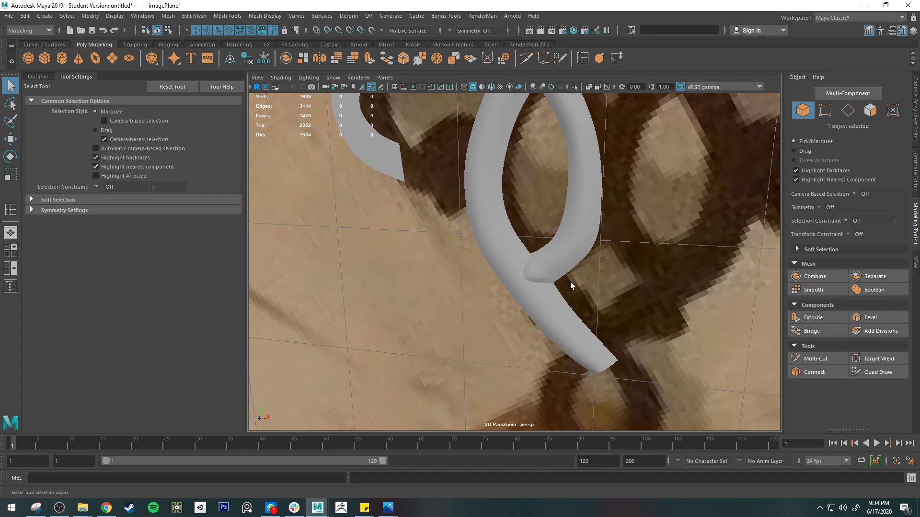
{"action": "left_click_drag", "start_coordinate": [570, 283], "coordinate": [560, 181], "text": "alt"}
{"action": "left_click", "coordinate": [512, 182]}
- Undo the edge loop's move and insertion at the lower crossing, back to the bevelled edges
{"action": "key", "text": "ctrl+z"}
{"action": "key", "text": "ctrl+z"}
{"action": "key", "text": "ctrl+z"}
{"action": "key", "text": "ctrl+z"}
{"action": "key", "text": "ctrl+z"}
{"action": "key", "text": "ctrl+z"}
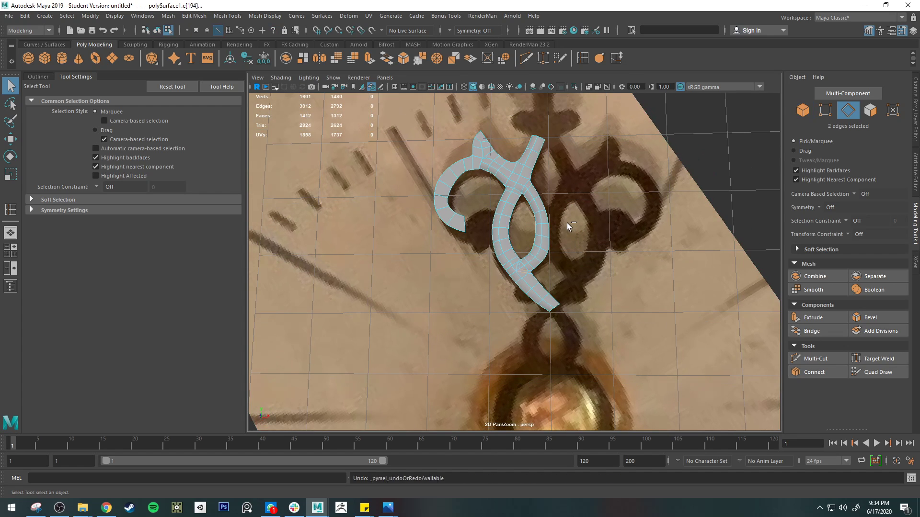
{"action": "key", "text": "ctrl+z"}
{"action": "key", "text": "ctrl+z"}
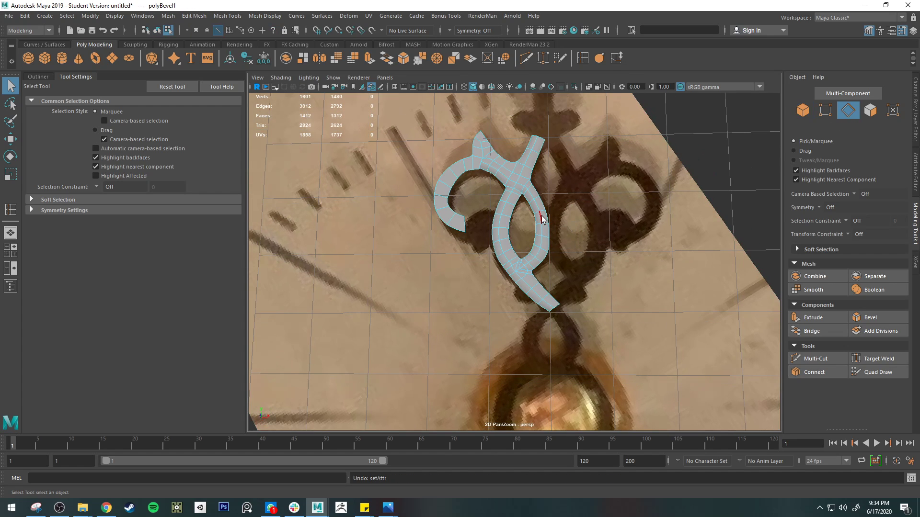
- Delete the whole quad-drawn hand mesh in object mode, leaving only the reference image, and frame the full clock hand
{"action": "right_click_drag", "start_coordinate": [531, 195], "coordinate": [522, 185]}
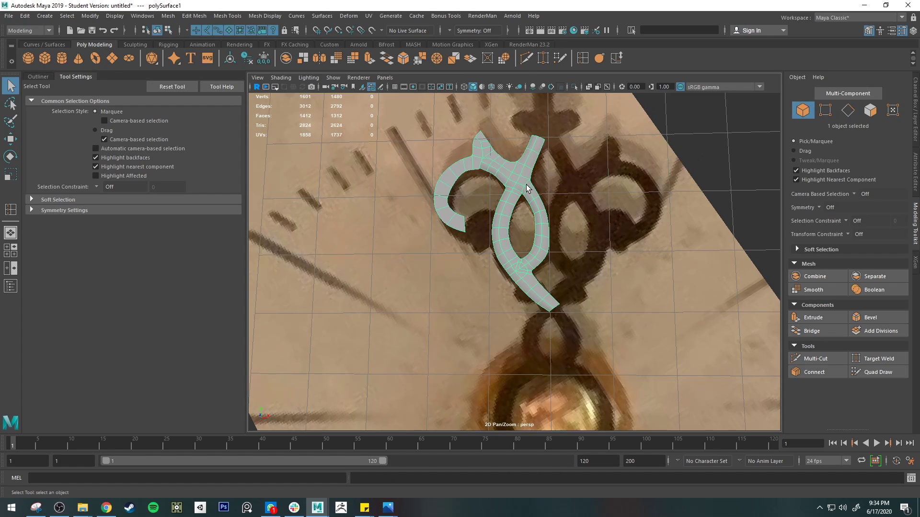
{"action": "key", "text": "Delete"}
{"action": "scroll", "coordinate": [583, 220], "scroll_direction": "down", "scroll_amount": 4}
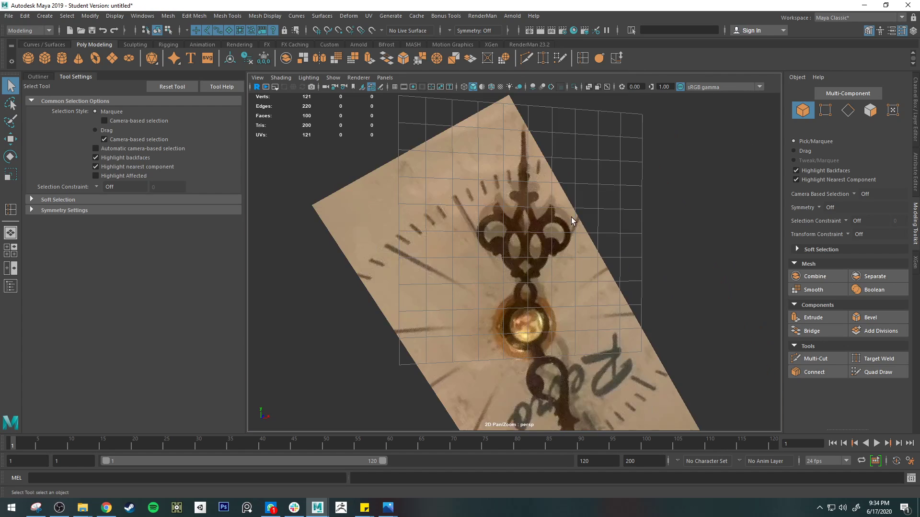
{"action": "mouse_move", "coordinate": [571, 217]}
{"action": "left_mouse_down", "text": "alt"}
{"action": "mouse_move", "coordinate": [487, 246]}
{"action": "mouse_move", "coordinate": [551, 301]}
{"action": "mouse_move", "coordinate": [558, 231]}
{"action": "mouse_move", "coordinate": [587, 218]}
{"action": "left_mouse_up", "text": "alt"}
{"action": "middle_click_drag", "start_coordinate": [536, 235], "coordinate": [601, 221], "text": "alt"}
{"action": "left_click_drag", "start_coordinate": [602, 221], "coordinate": [655, 266], "text": "alt"}
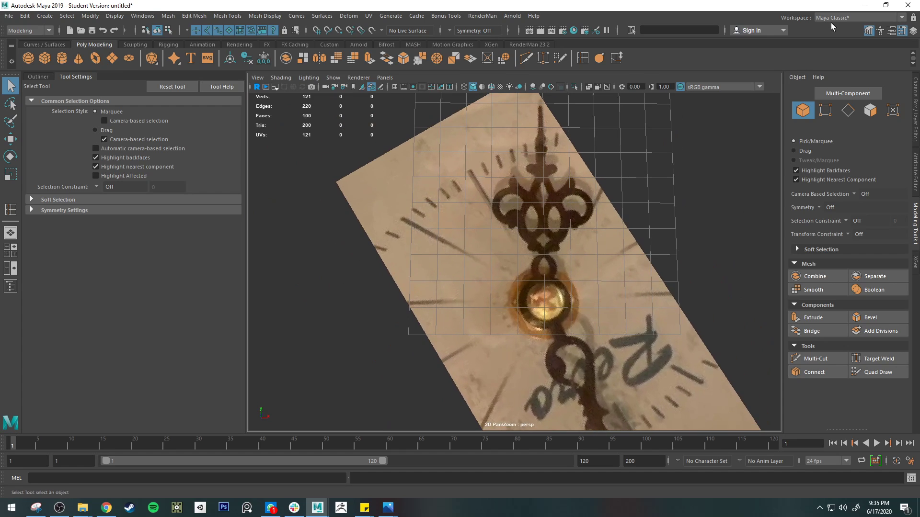